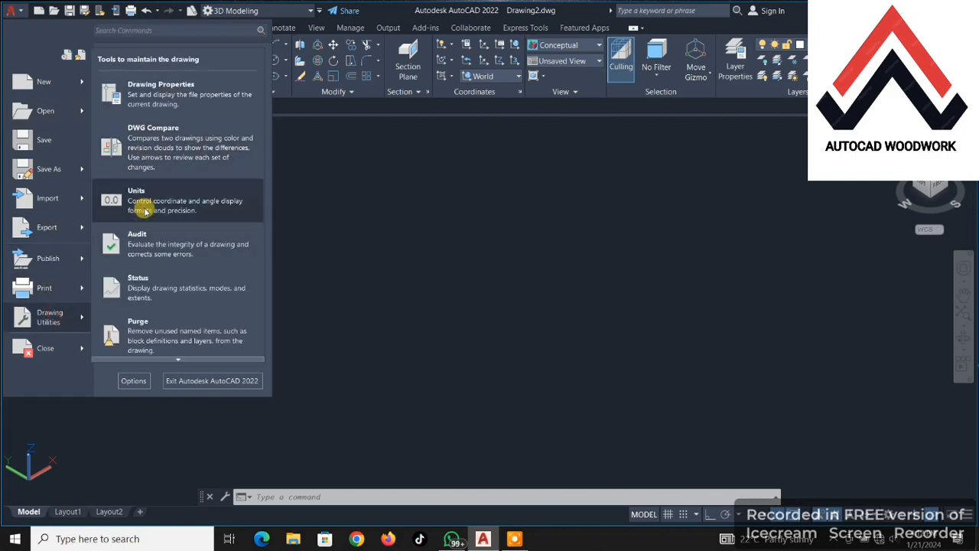
# Step: Review the drawing units and accept Centimeters as the scale for inserted content
pyautogui.click(144, 207)
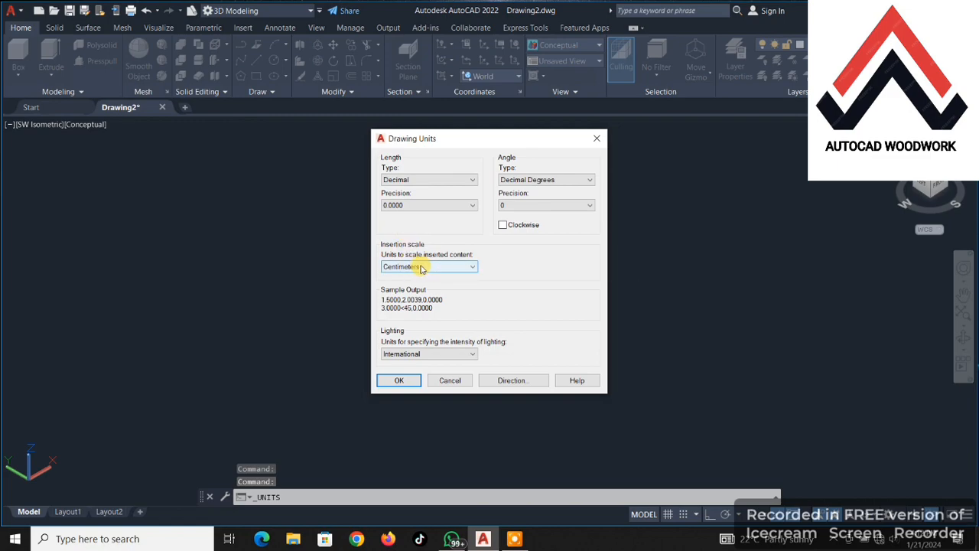
pyautogui.click(401, 380)
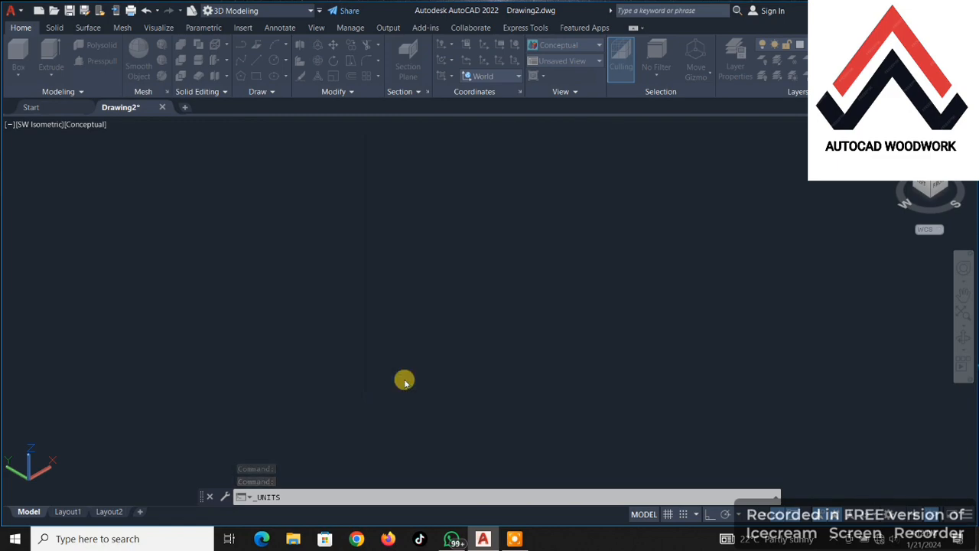
# Step: Draw a rectangle with a length of 22 and a width of 22 using the Dimensions option
pyautogui.click(257, 77)
pyautogui.click(313, 215)
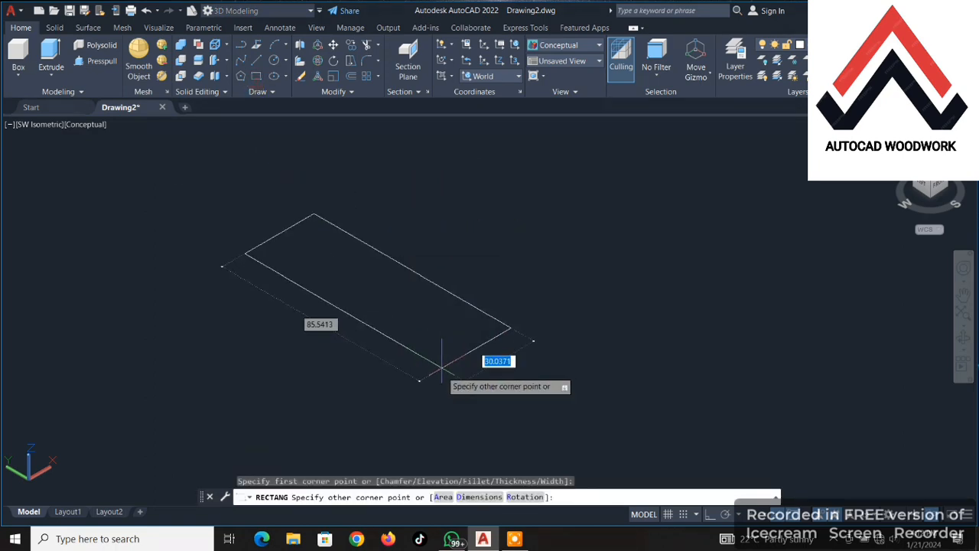
pyautogui.write('d')
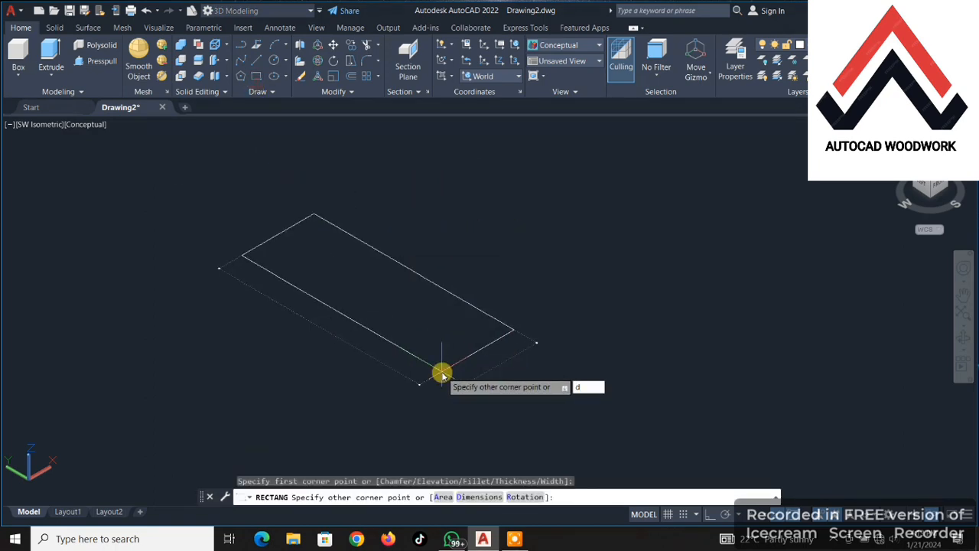
pyautogui.press('Return')
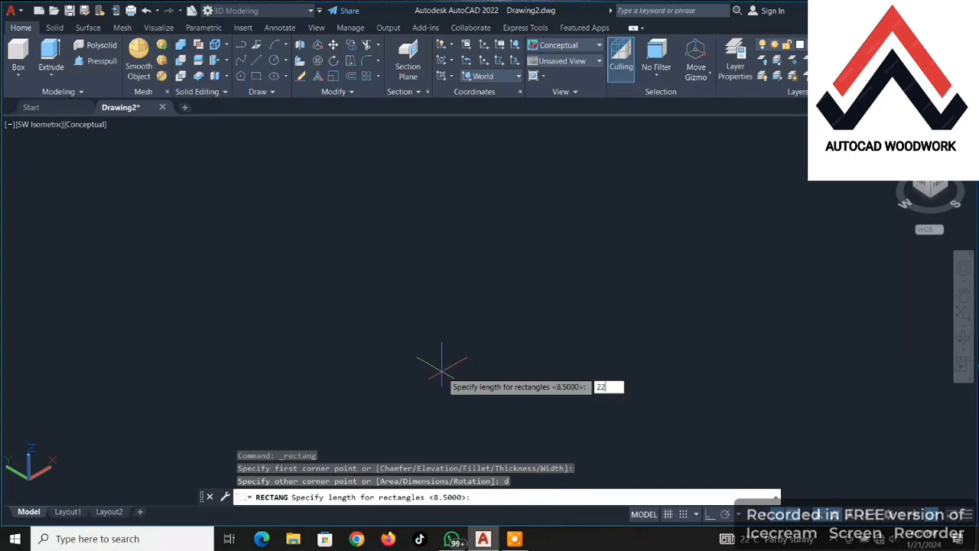
pyautogui.write('22')
pyautogui.press('Return')
pyautogui.write('22')
pyautogui.press('Return')
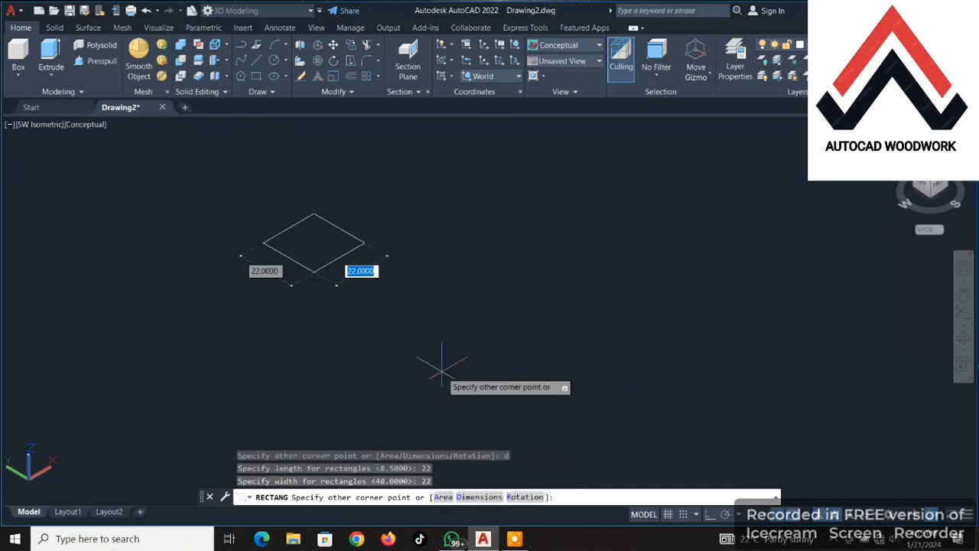
pyautogui.click(339, 283)
# Step: Extrude the 22 by 22 square to a height of 1
pyautogui.click(347, 283)
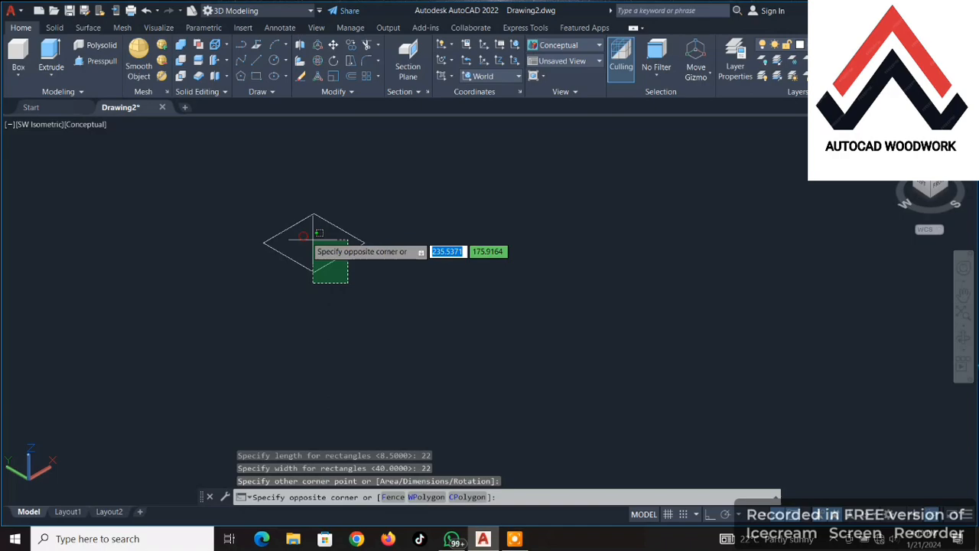
pyautogui.click(306, 244)
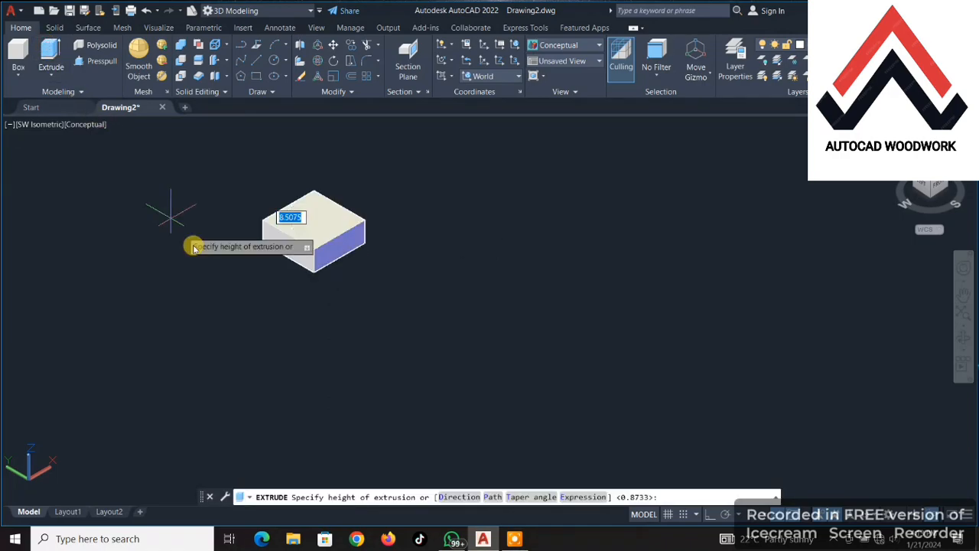
pyautogui.write('1')
pyautogui.press('Return')
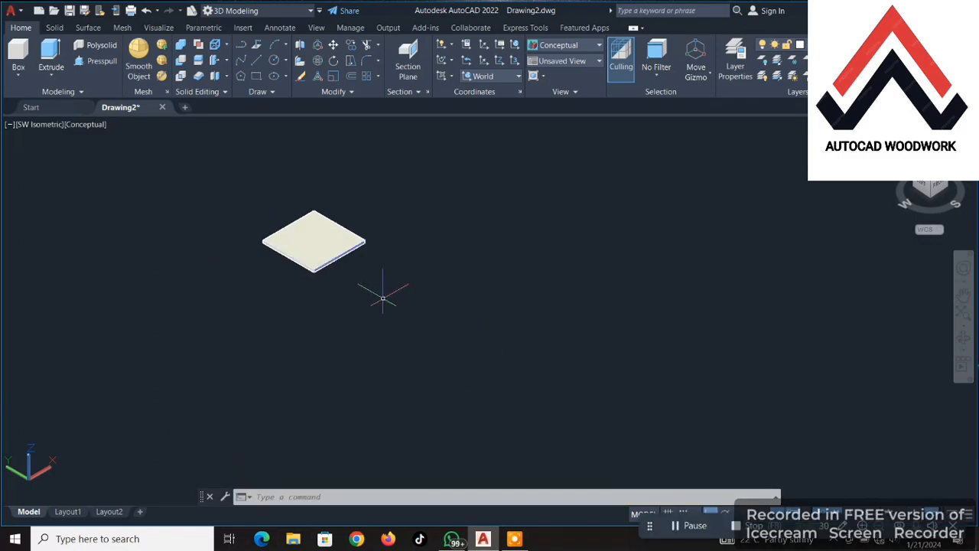
# Step: Copy the square board 26 units straight up along the Z axis
pyautogui.click(308, 223)
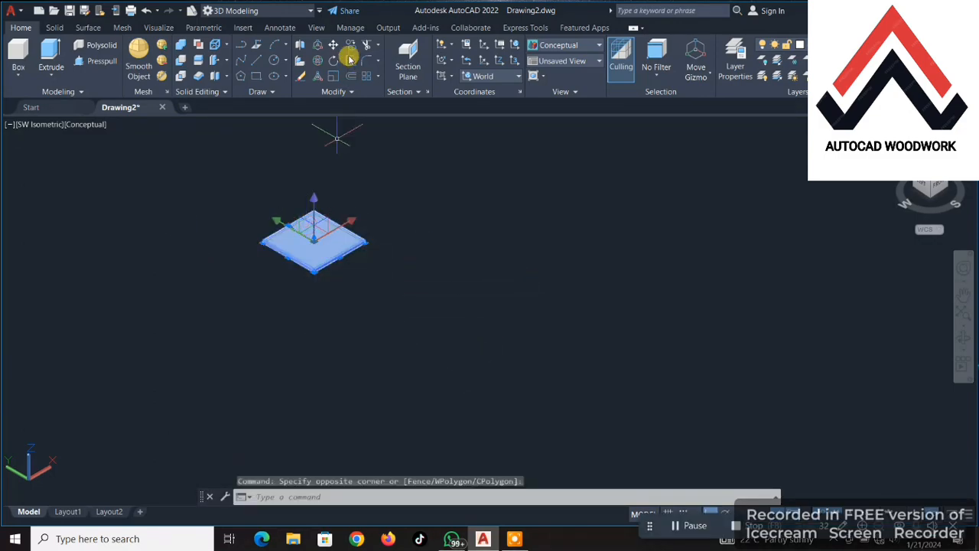
pyautogui.write('co')
pyautogui.press('Return')
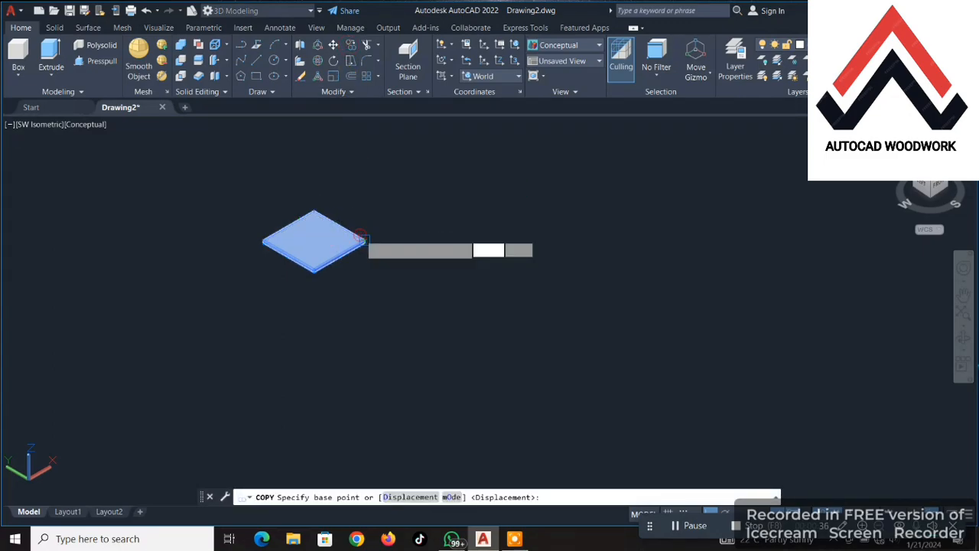
pyautogui.click(365, 238)
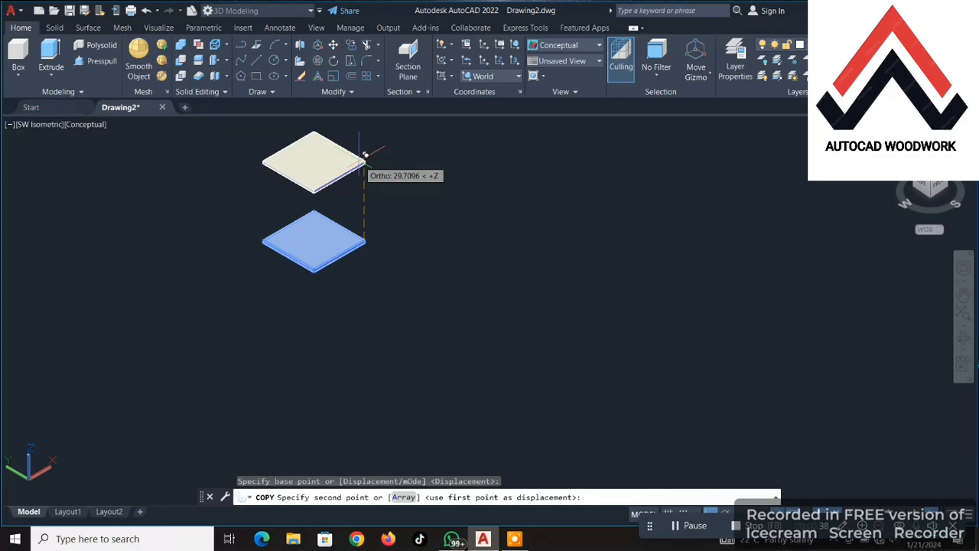
pyautogui.write('26')
pyautogui.press('Return')
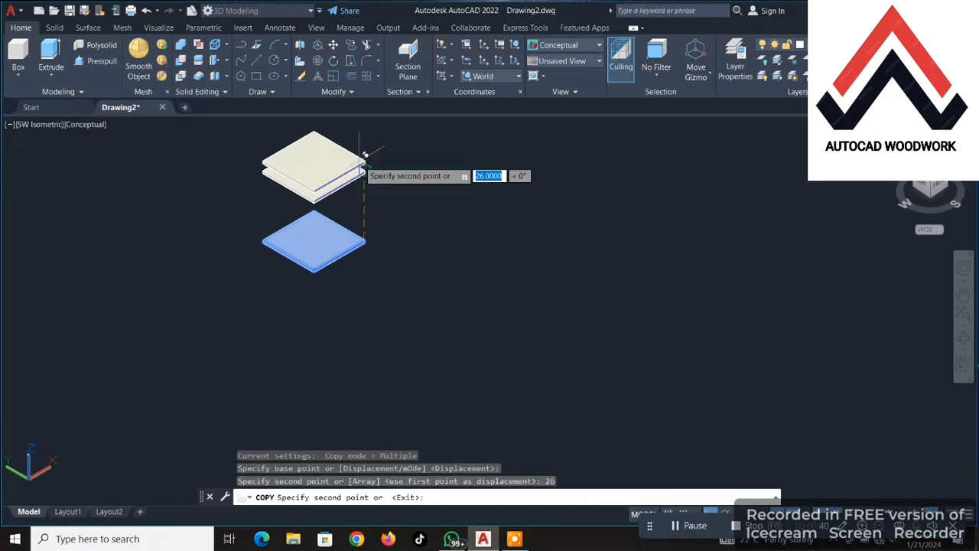
pyautogui.rightClick(360, 163)
pyautogui.click(384, 169)
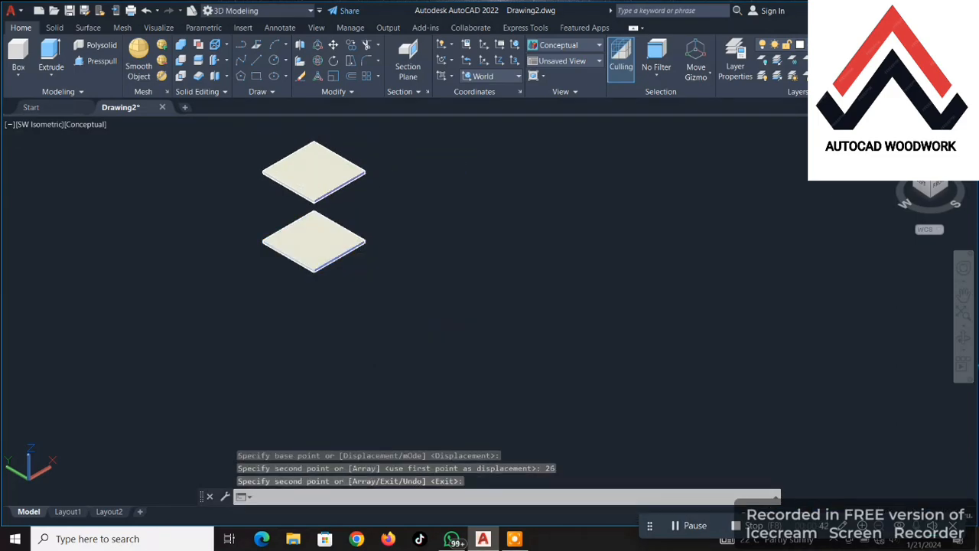
pyautogui.moveTo(355, 185); pyautogui.dragTo(367, 225, button='middle')
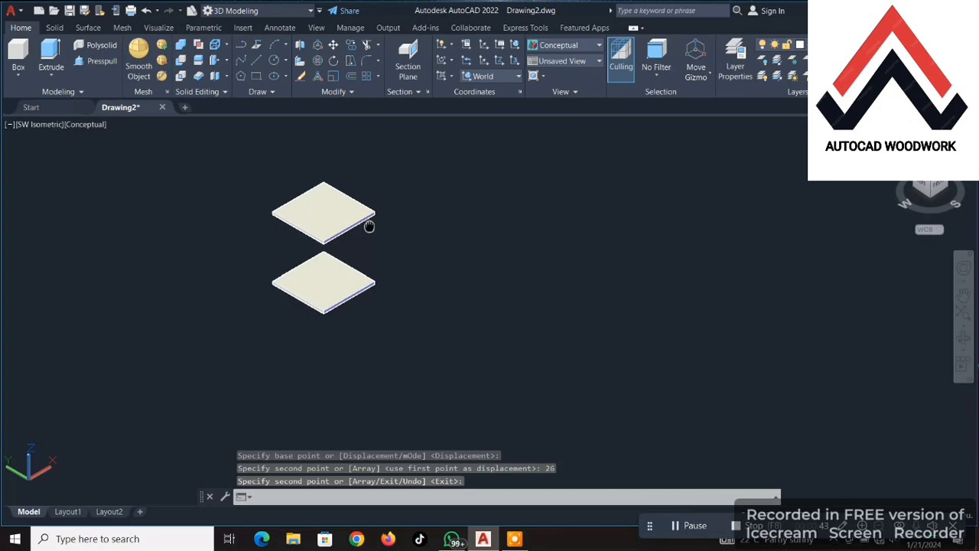
pyautogui.click(256, 76)
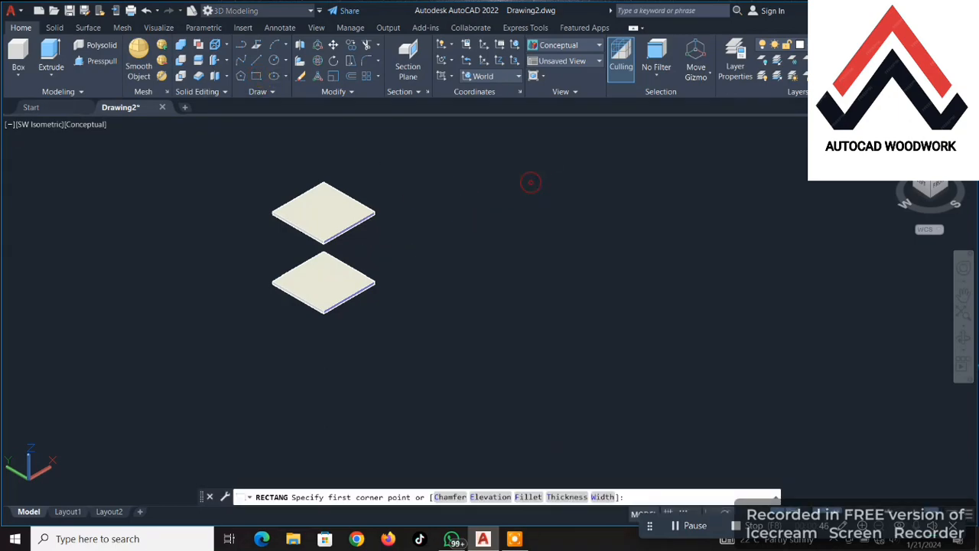
pyautogui.click(530, 182)
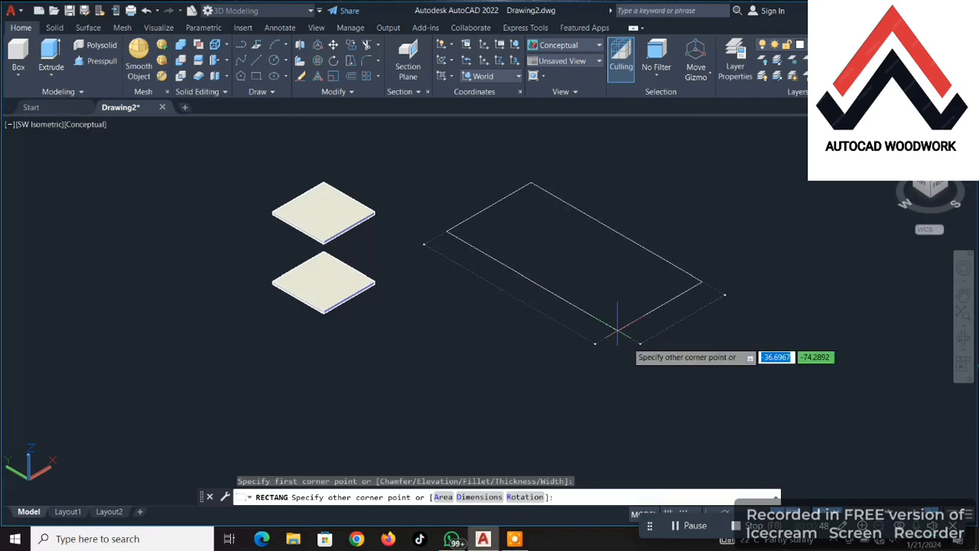
pyautogui.press('Return')
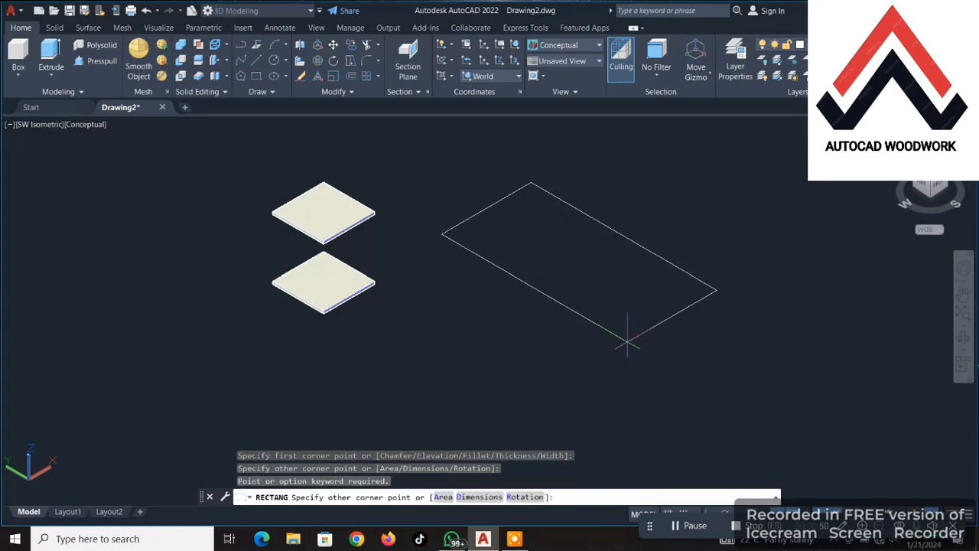
pyautogui.press('Escape')
# Step: Draw a rectangle with a length of 8.5 and a width of 40 beside the square boards
pyautogui.press('Return')
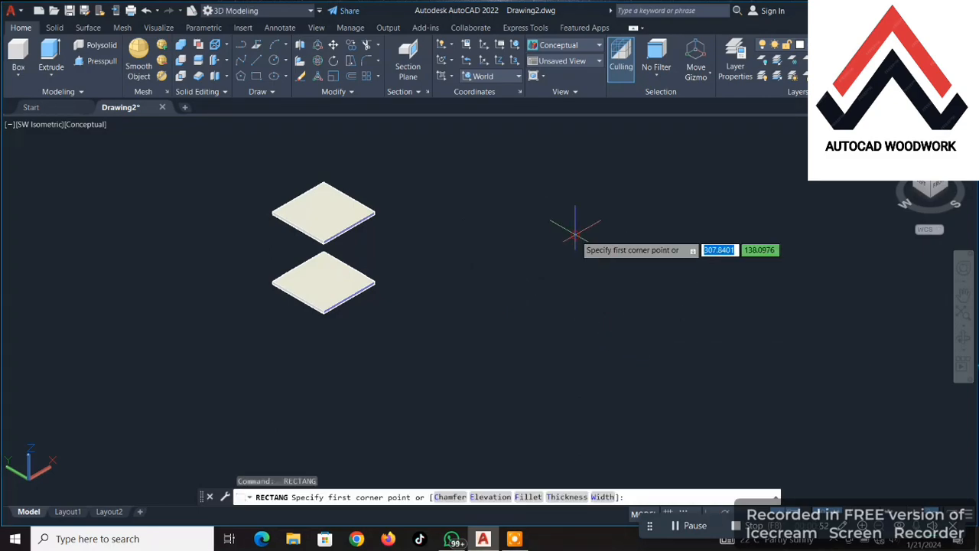
pyautogui.click(520, 268)
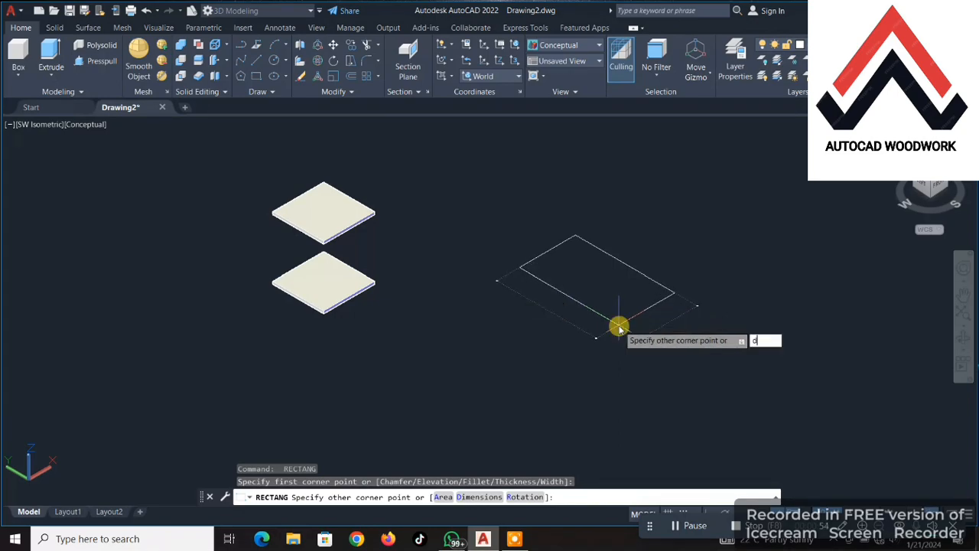
pyautogui.press('Return')
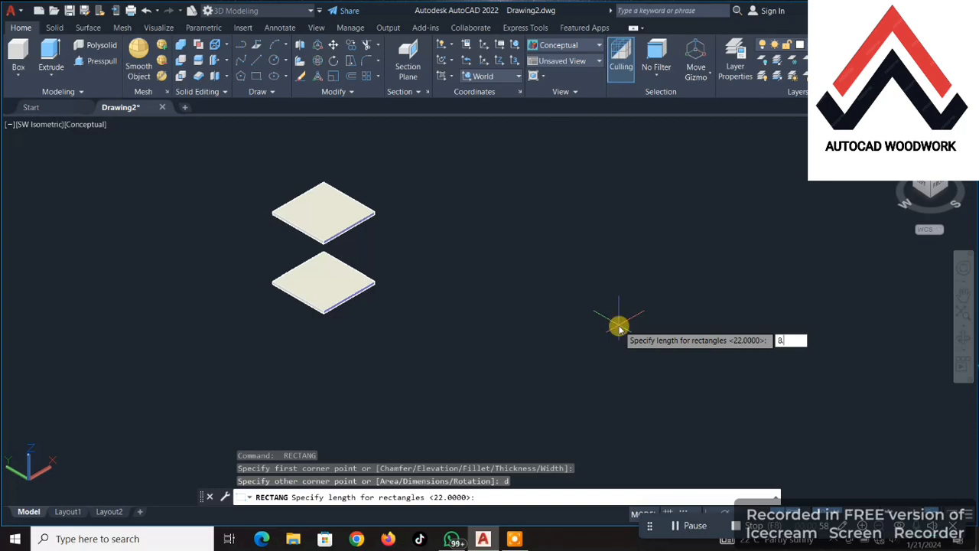
pyautogui.press('Return')
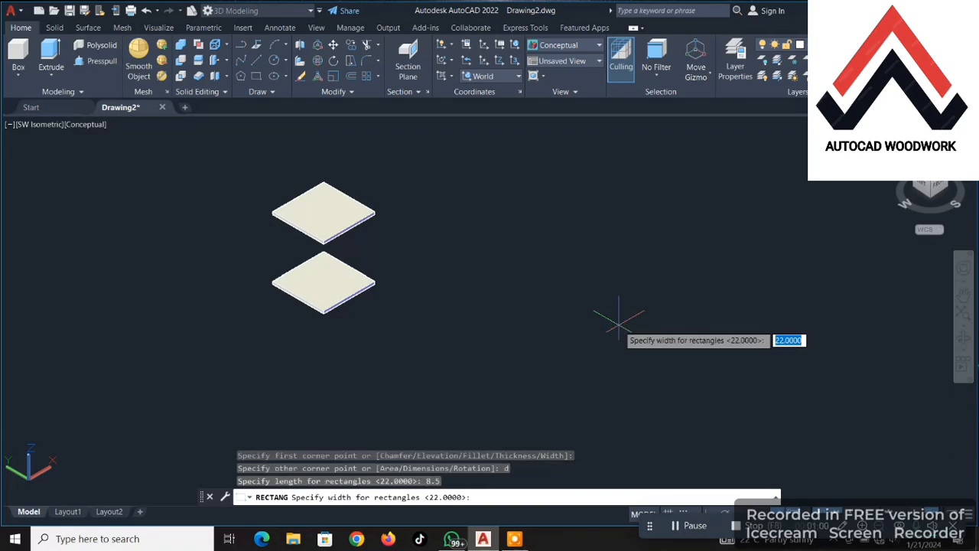
pyautogui.press('Return')
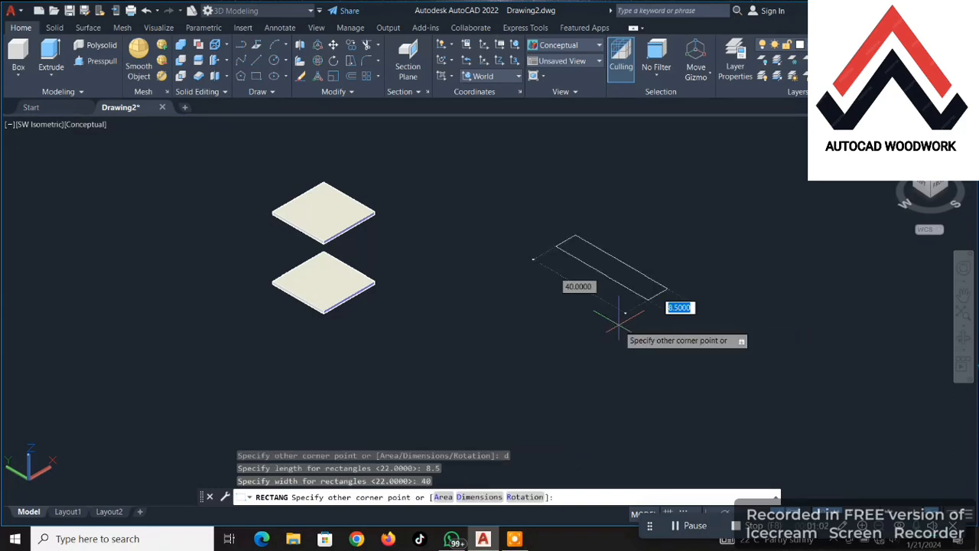
pyautogui.click(720, 345)
# Step: Extrude the 8.5 by 40 rectangle to a height of 1
pyautogui.click(720, 345)
pyautogui.click(541, 211)
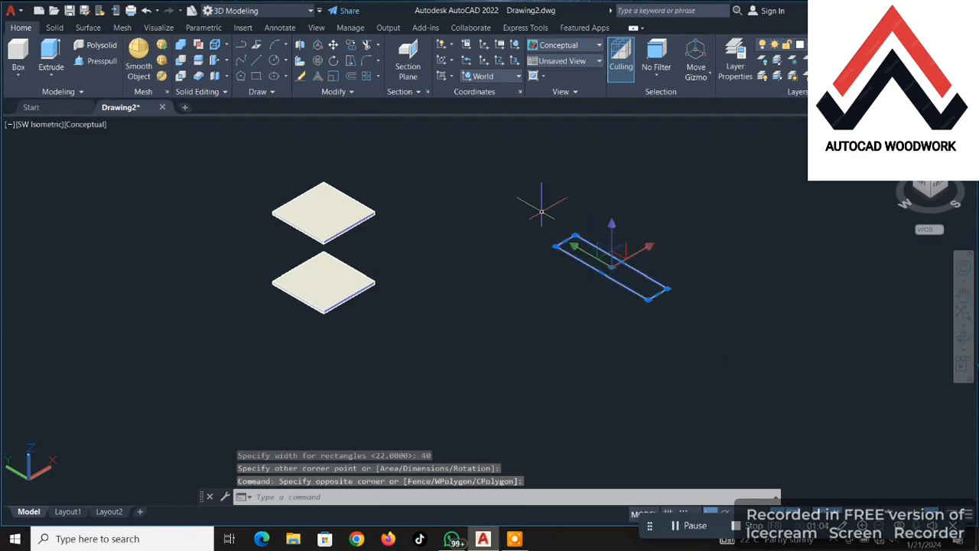
pyautogui.click(50, 53)
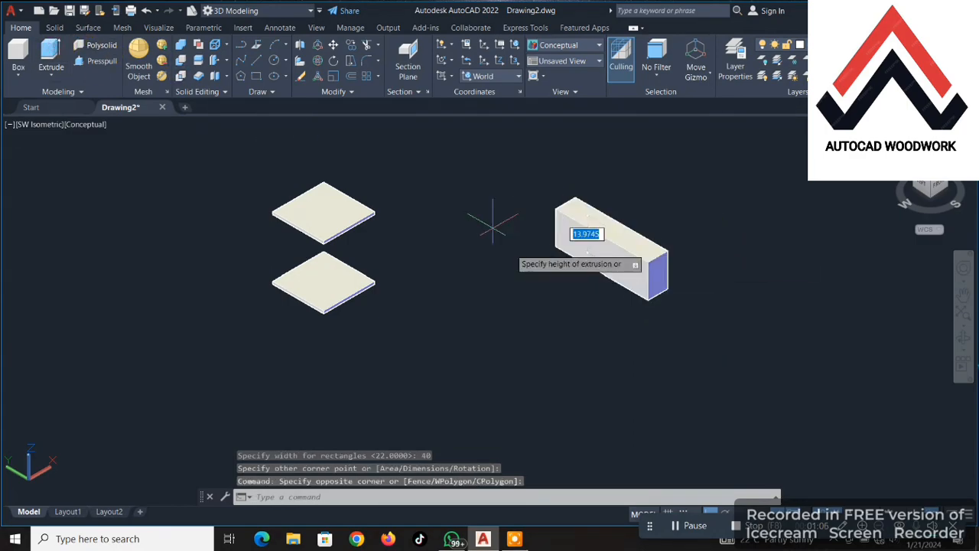
pyautogui.press('Return')
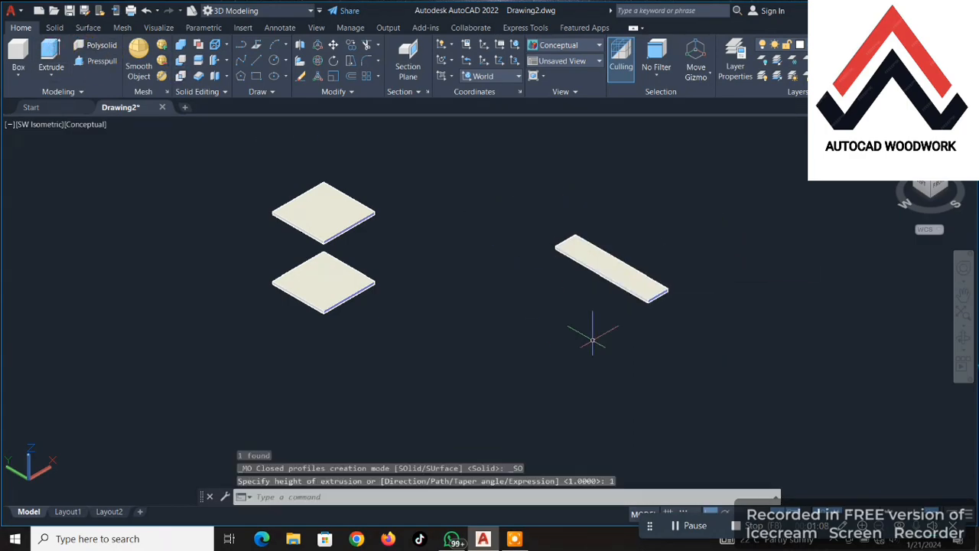
# Step: Rotate the long narrow board 90 degrees about the X axis so it stands upright
pyautogui.click(565, 224)
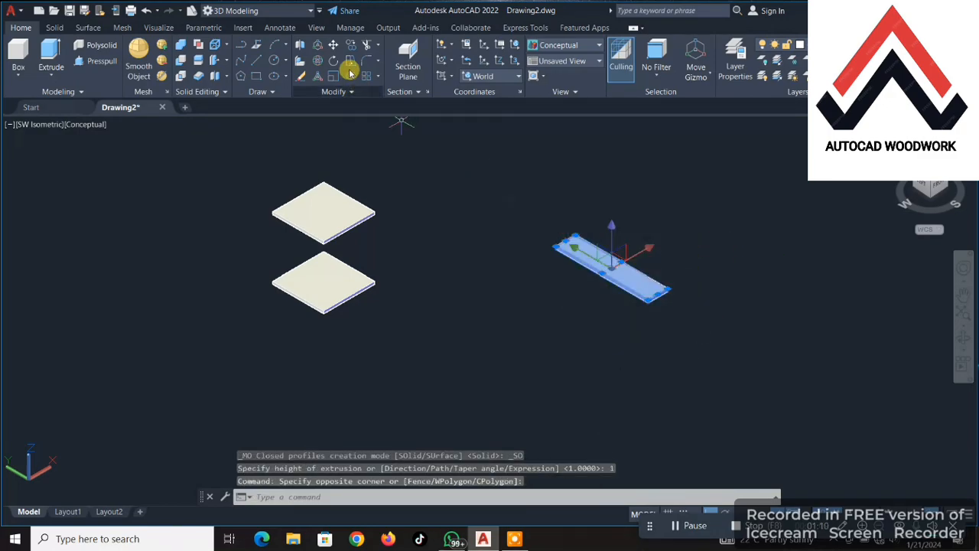
pyautogui.click(324, 62)
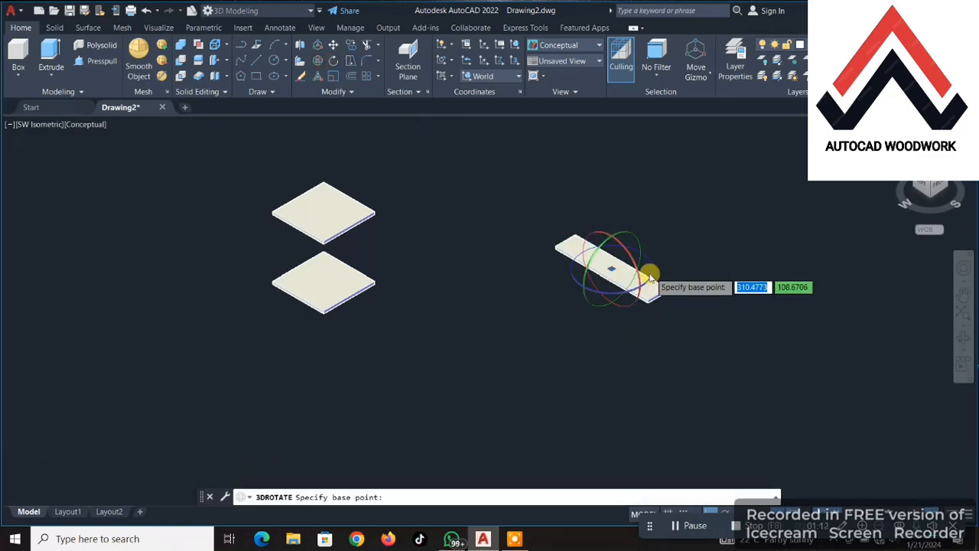
pyautogui.scroll(3, 573, 262)
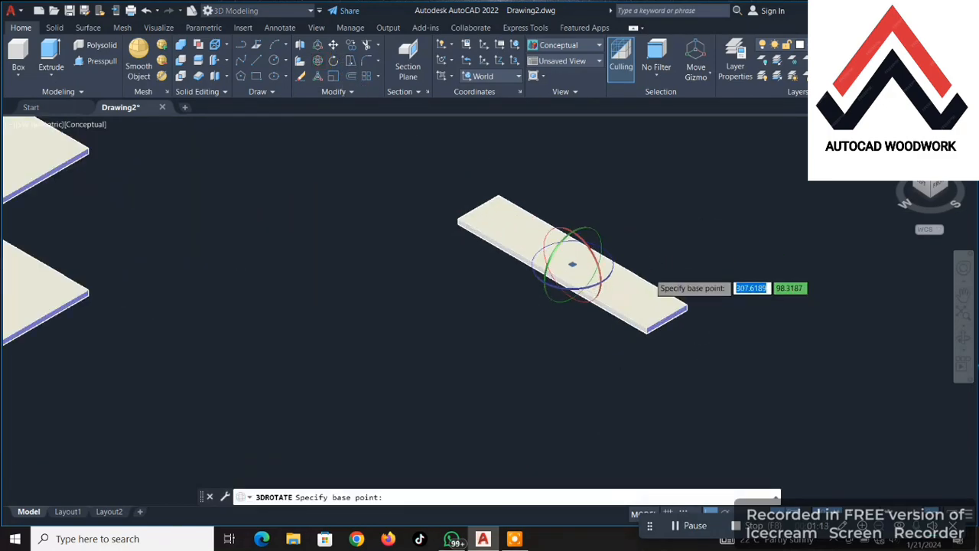
pyautogui.click(575, 262)
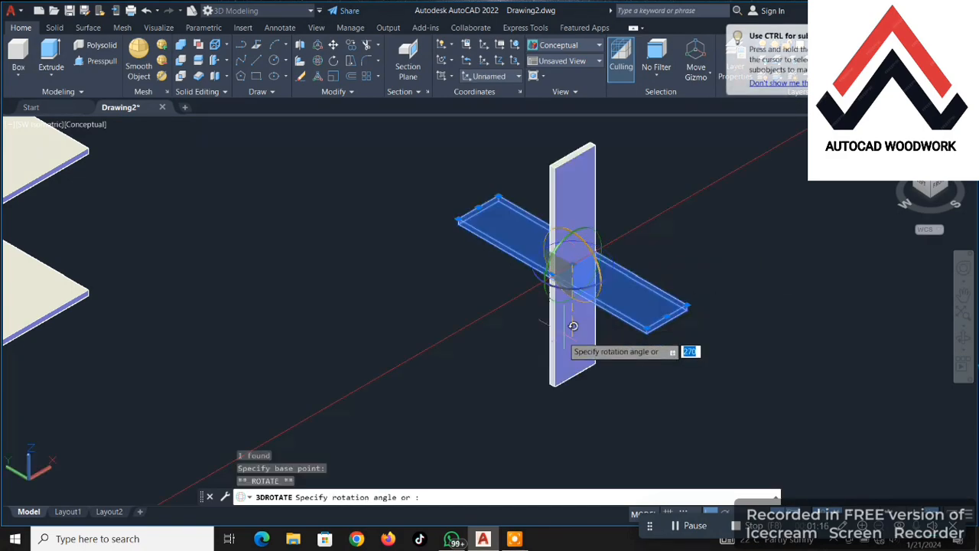
pyautogui.click(586, 255)
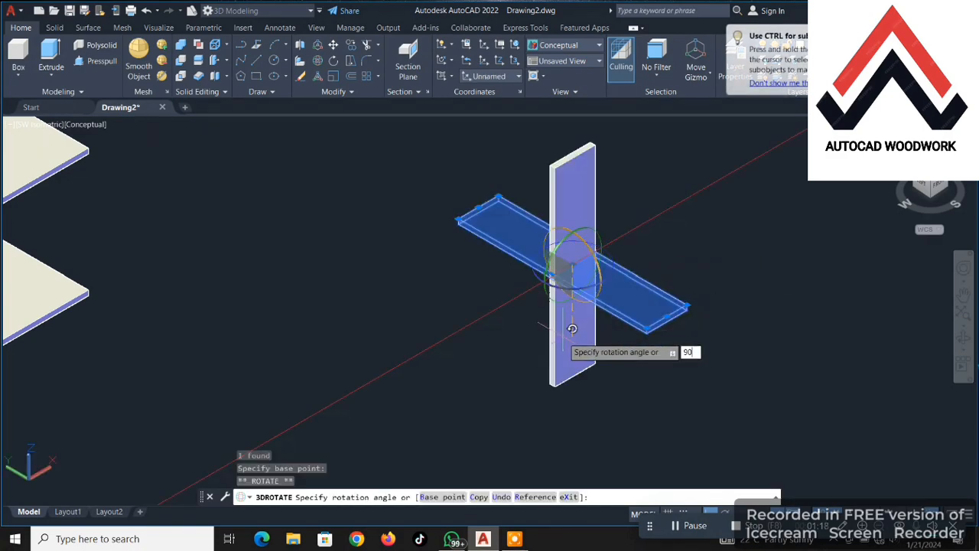
pyautogui.write('90')
pyautogui.press('Return')
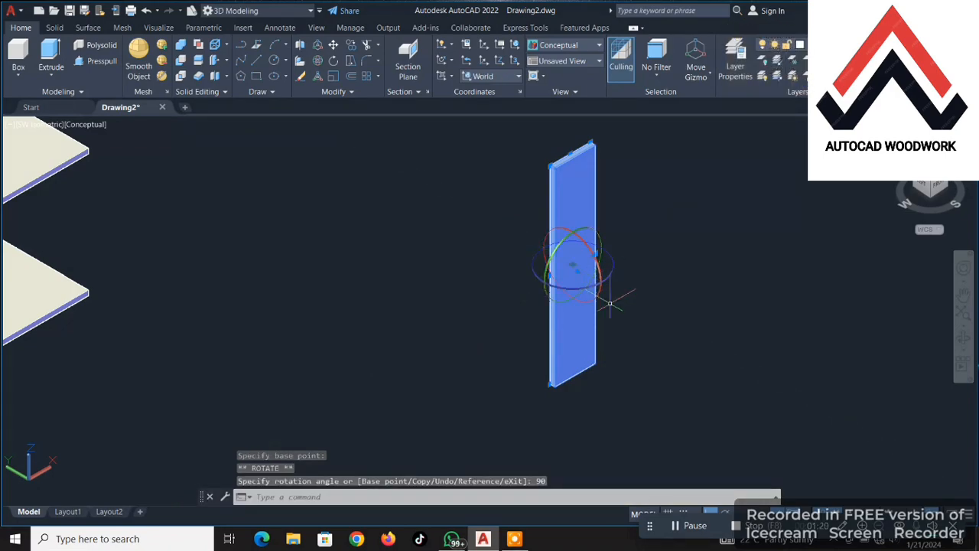
# Step: Turn Ortho off and tilt the upright board 25 degrees about the Y axis
pyautogui.press('F8')
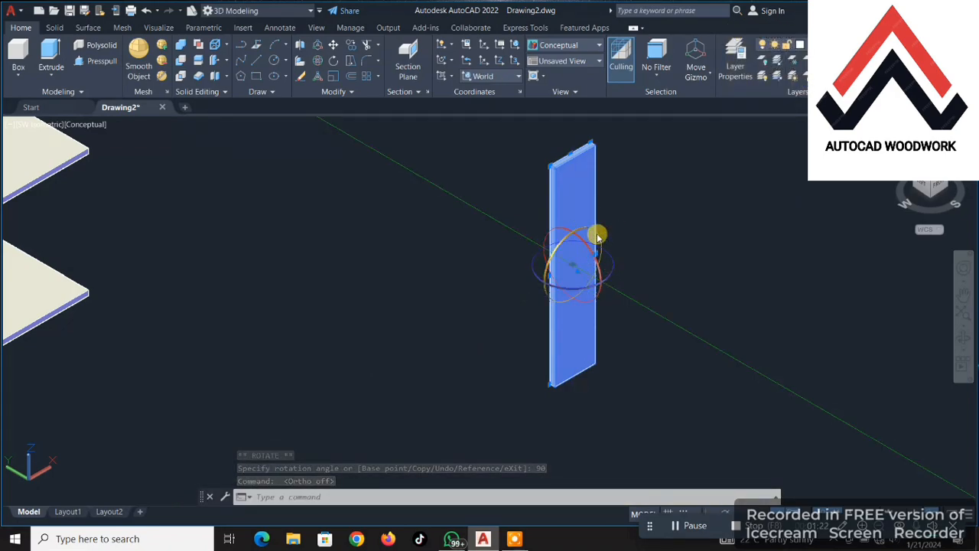
pyautogui.click(598, 236)
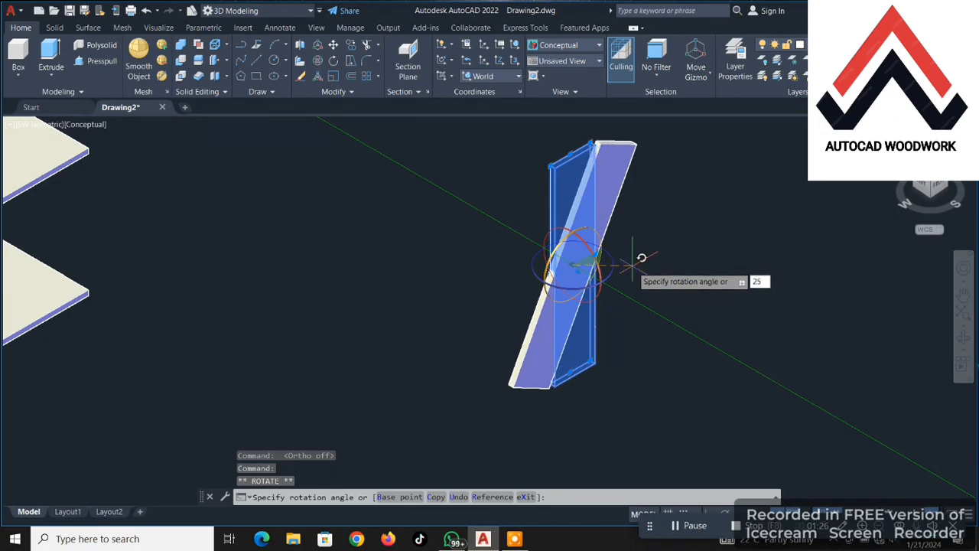
pyautogui.press('Return')
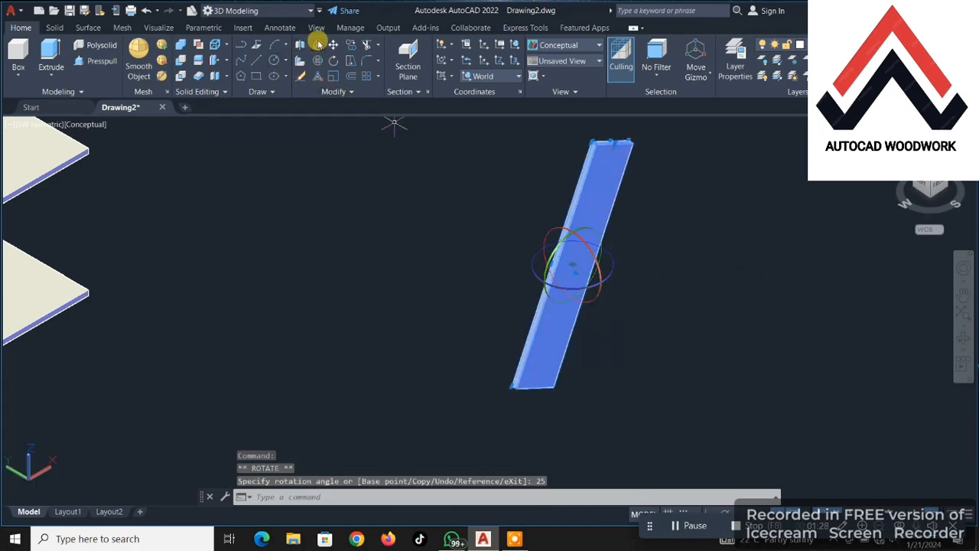
# Step: Move the tilted board by its lower front corner onto the front corner of the lower square board
pyautogui.click(318, 44)
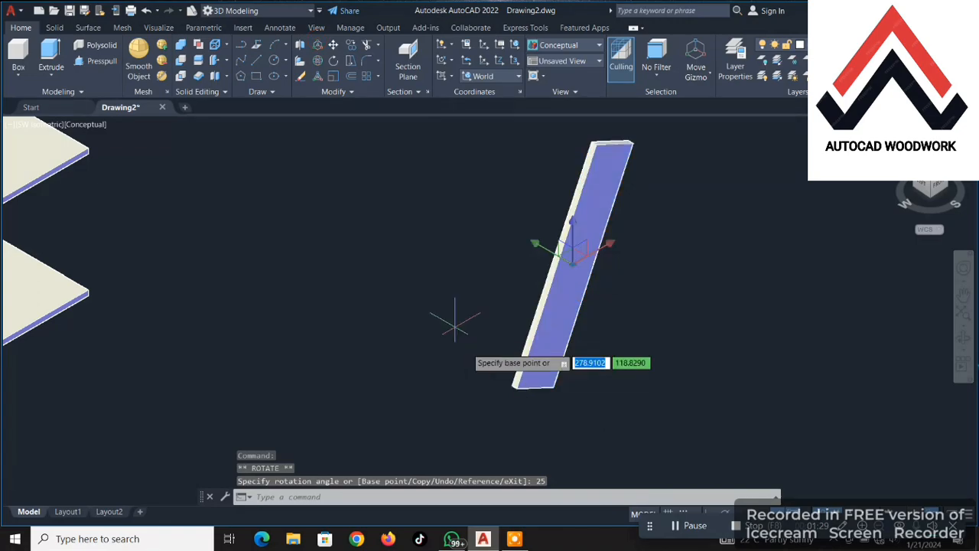
pyautogui.click(516, 390)
pyautogui.moveTo(404, 371); pyautogui.dragTo(560, 352, button='middle')
pyautogui.scroll(5, 200, 320)
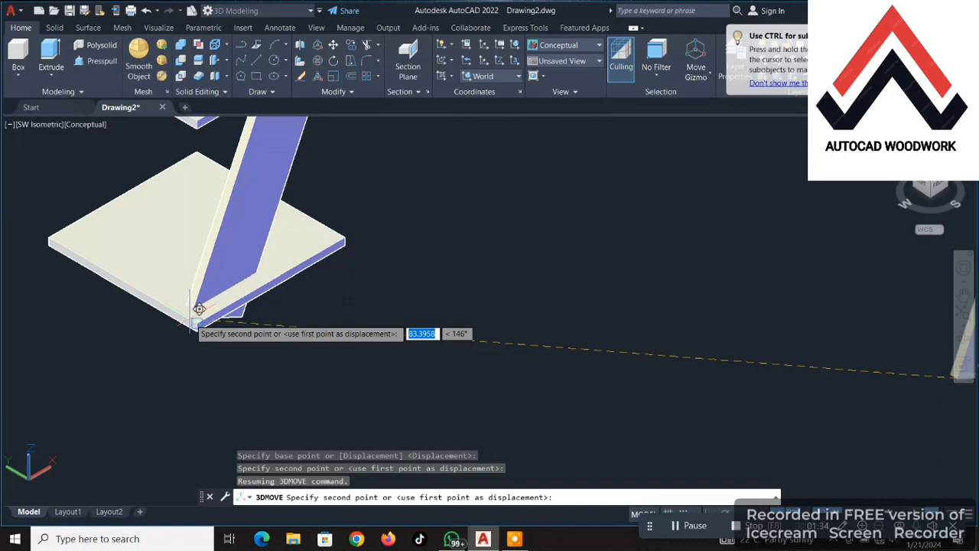
pyautogui.click(204, 340)
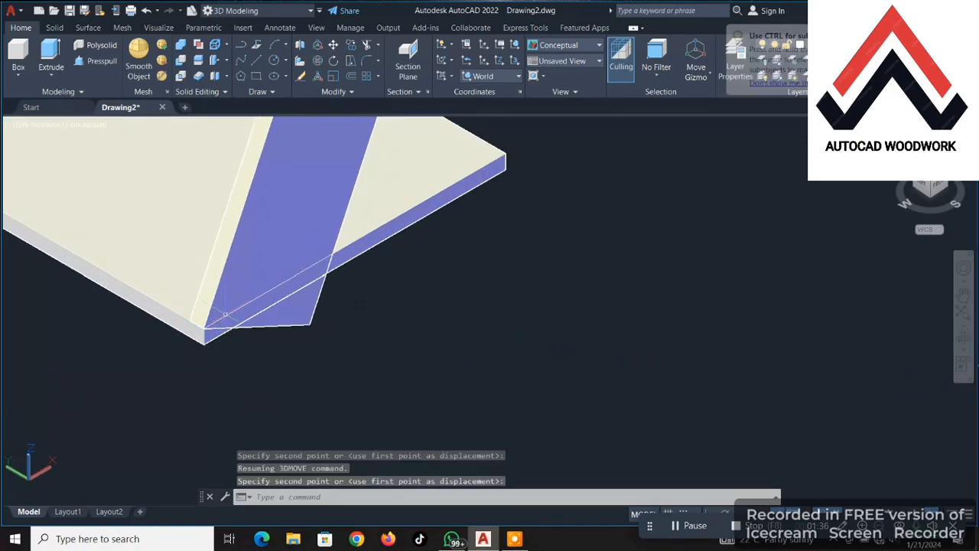
pyautogui.scroll(-4, 240, 275)
pyautogui.moveTo(240, 276); pyautogui.dragTo(240, 364, button='middle')
pyautogui.scroll(-4, 240, 364)
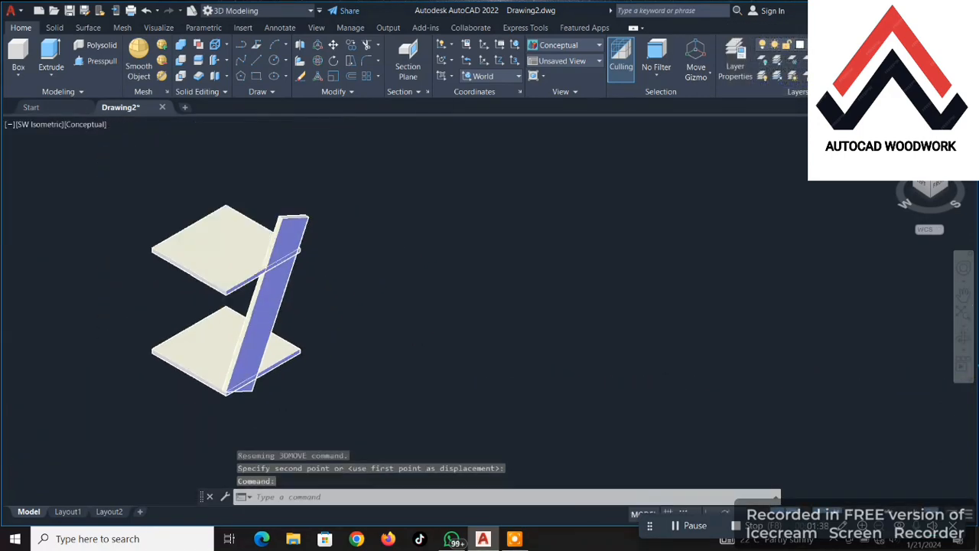
# Step: Move the tilted board by its upper outer corner onto the underside corner of the upper square board
pyautogui.scroll(5, 280, 254)
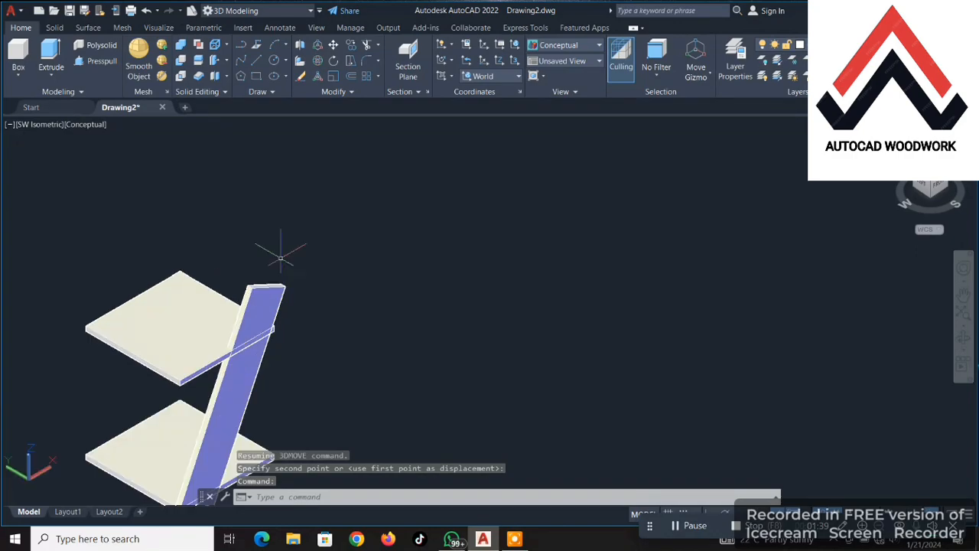
pyautogui.click(260, 310)
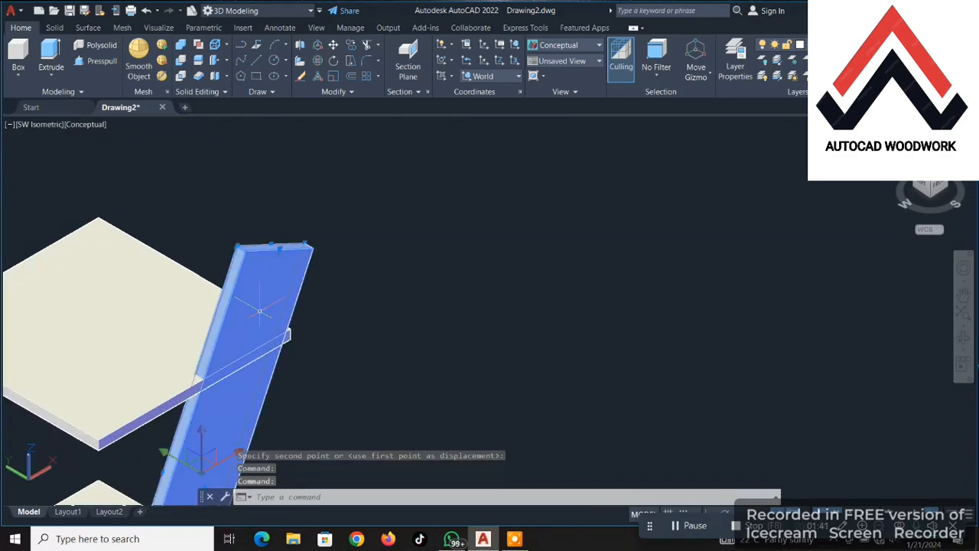
pyautogui.click(319, 48)
pyautogui.scroll(3, 311, 248)
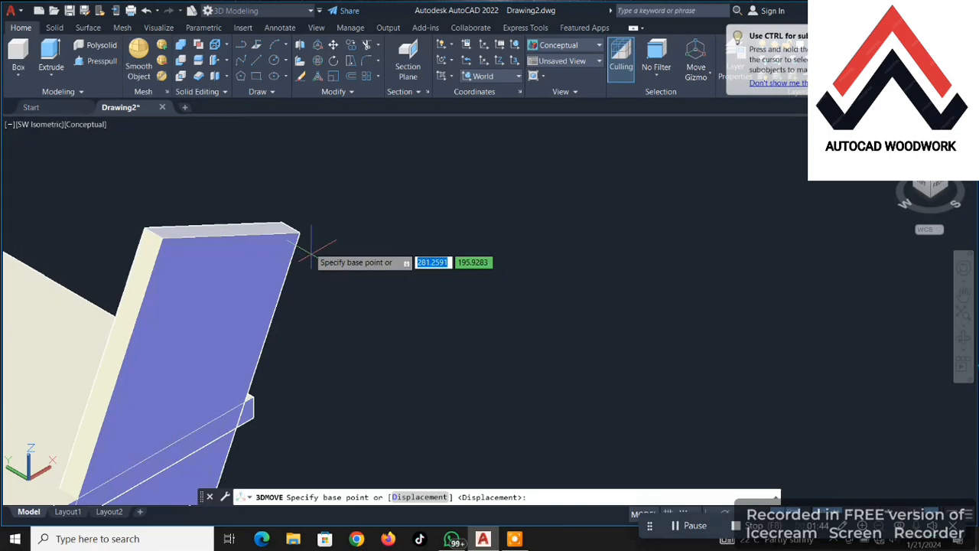
pyautogui.click(299, 233)
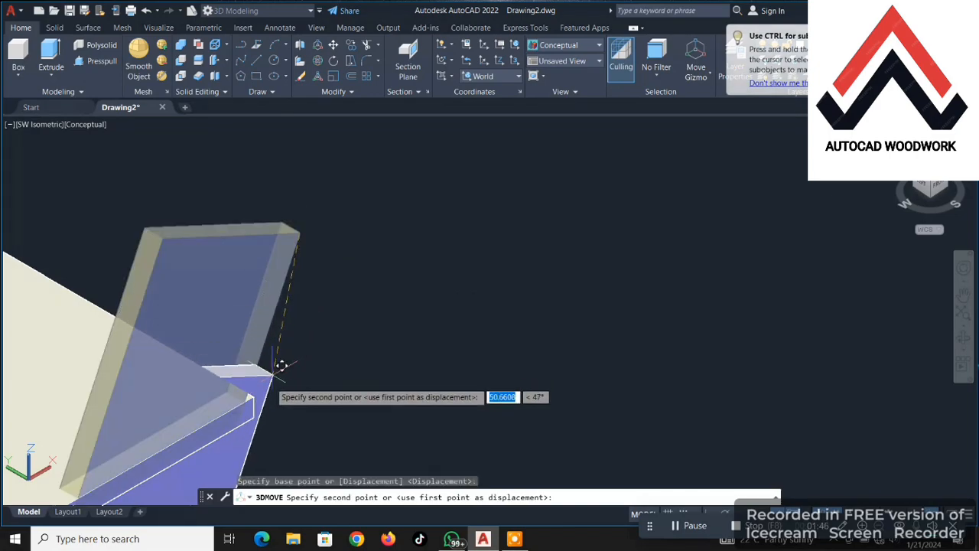
pyautogui.scroll(3, 281, 365)
pyautogui.moveTo(275, 376); pyautogui.dragTo(322, 270, button='middle')
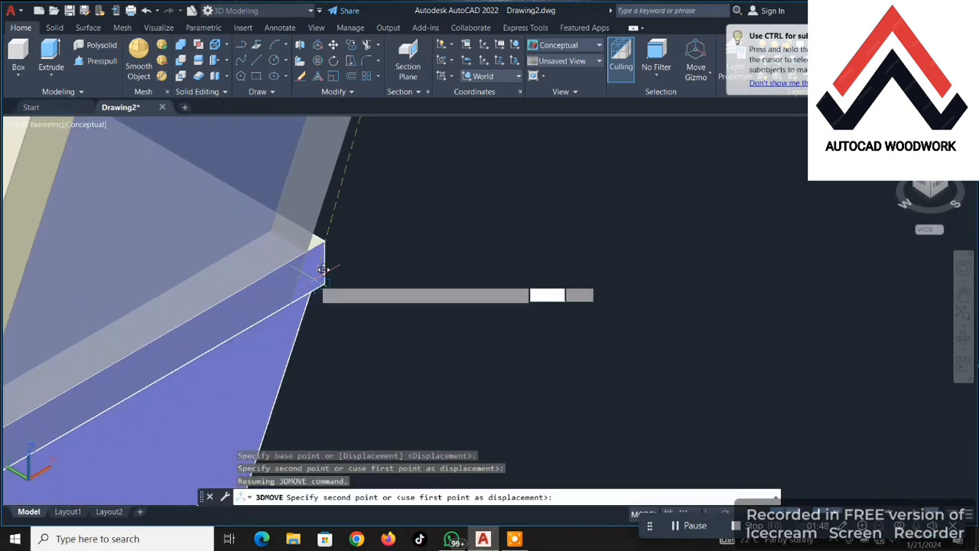
pyautogui.scroll(3, 319, 277)
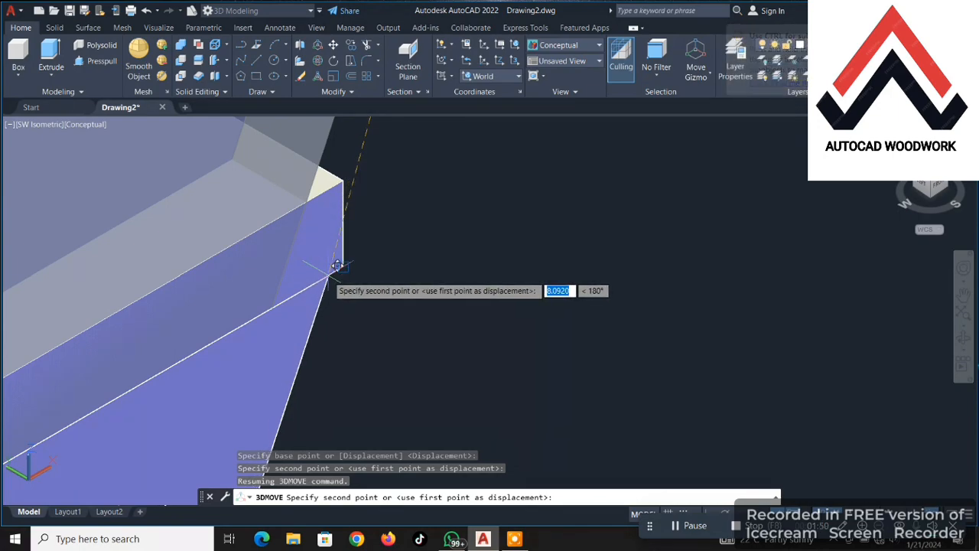
pyautogui.click(339, 270)
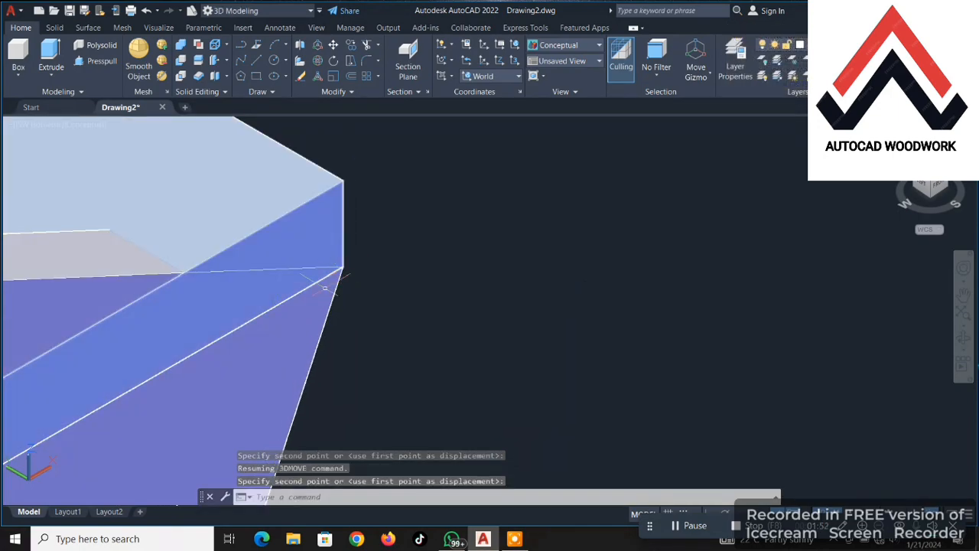
pyautogui.scroll(-6, 324, 288)
pyautogui.moveTo(325, 288); pyautogui.dragTo(389, 234, button='middle')
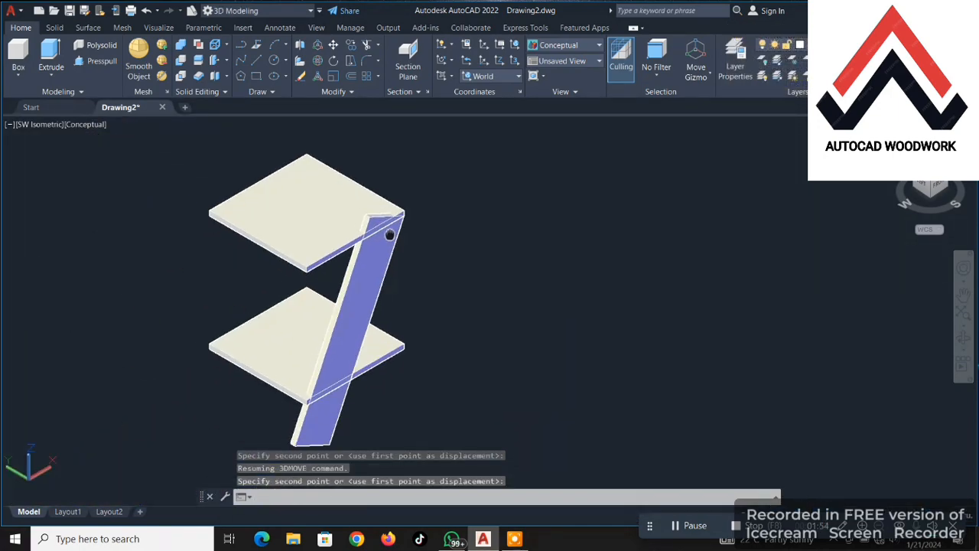
pyautogui.press('Escape')
pyautogui.press('Escape')
pyautogui.moveTo(295, 304); pyautogui.dragTo(371, 207, button='middle')
pyautogui.scroll(3, 361, 253)
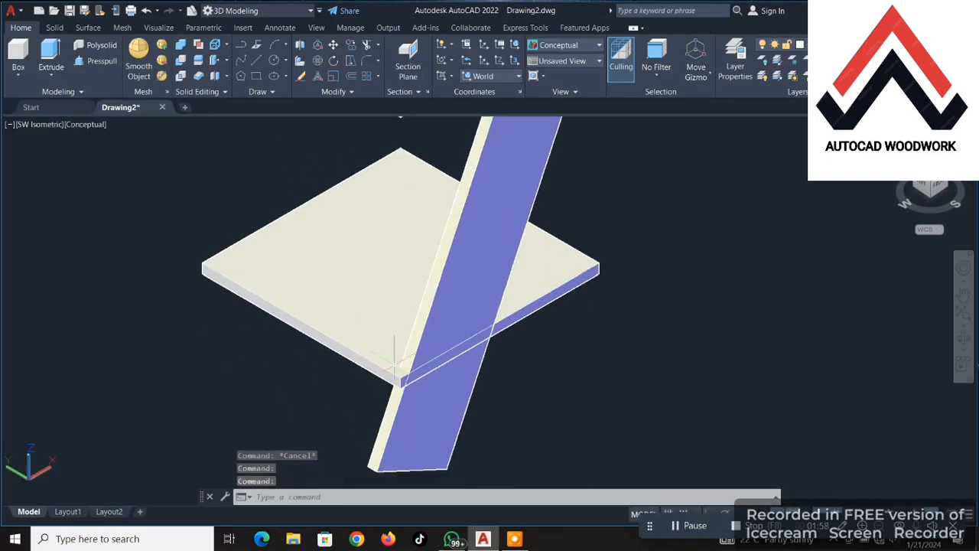
pyautogui.click(101, 63)
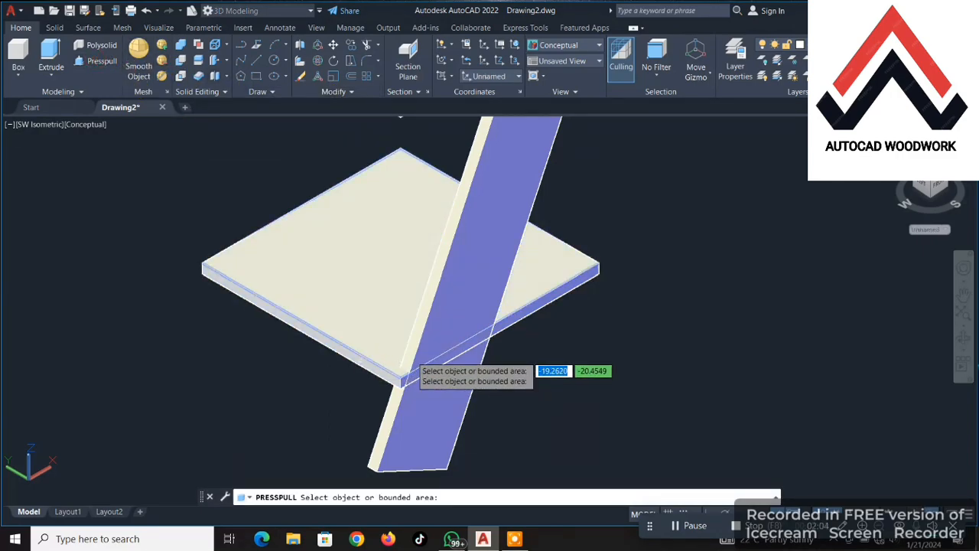
pyautogui.click(411, 352)
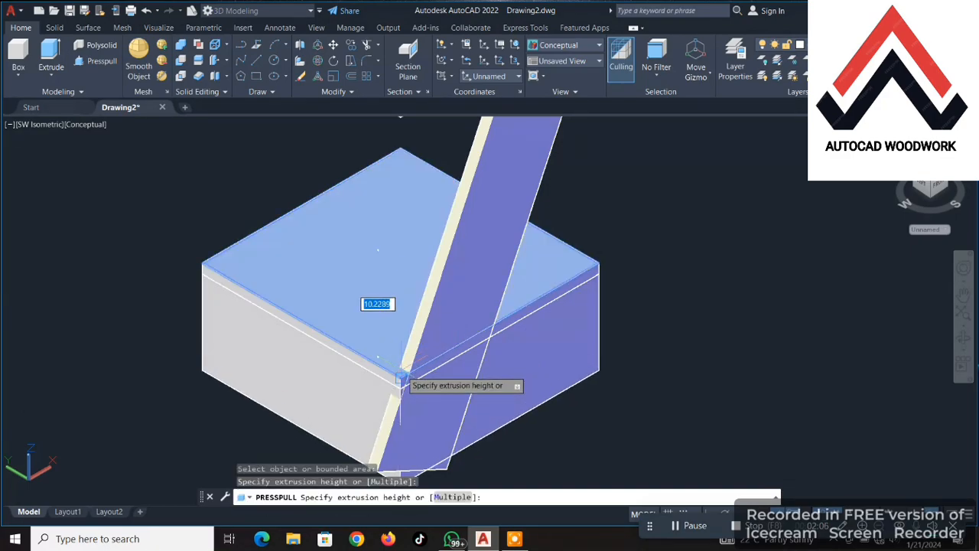
pyautogui.click(339, 306)
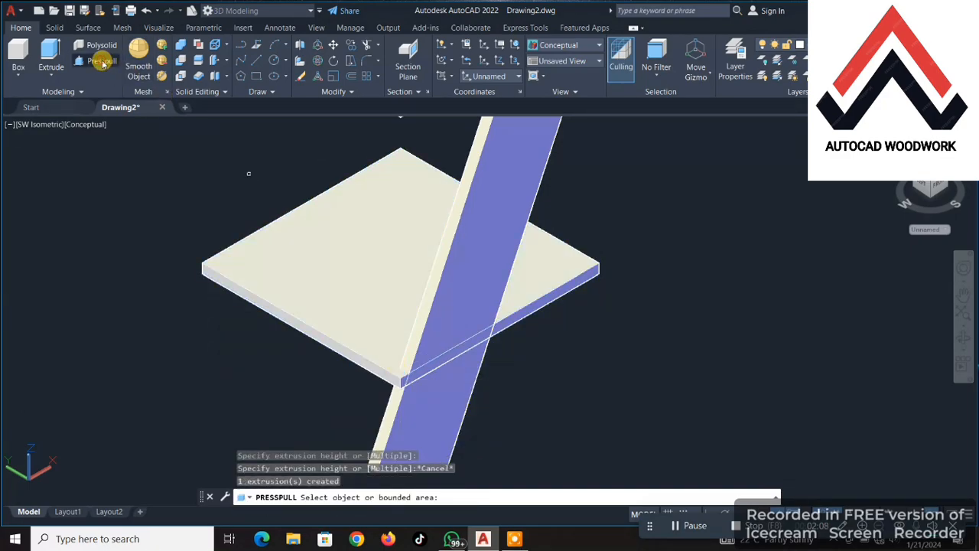
# Step: Presspull the tilted board's narrow long side face outward to the front corner of the lower square board
pyautogui.press('Return')
pyautogui.press('Return')
pyautogui.scroll(2, 415, 348)
pyautogui.moveTo(432, 379); pyautogui.dragTo(430, 316, button='middle')
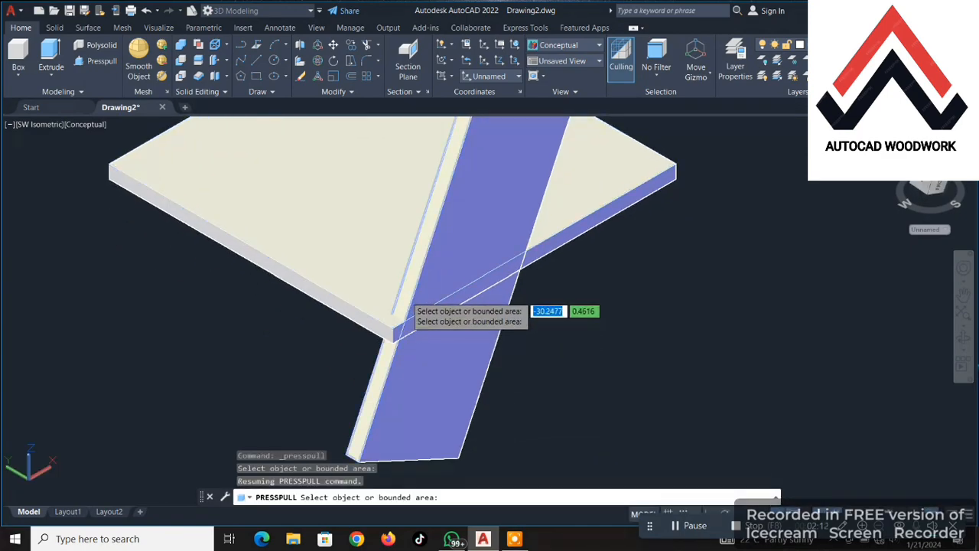
pyautogui.click(405, 297)
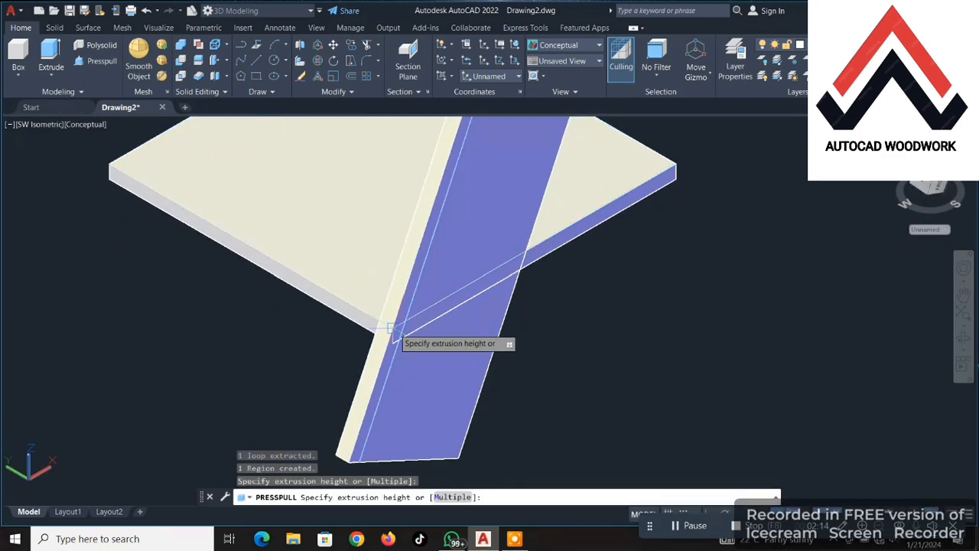
pyautogui.scroll(2, 390, 329)
pyautogui.click(390, 327)
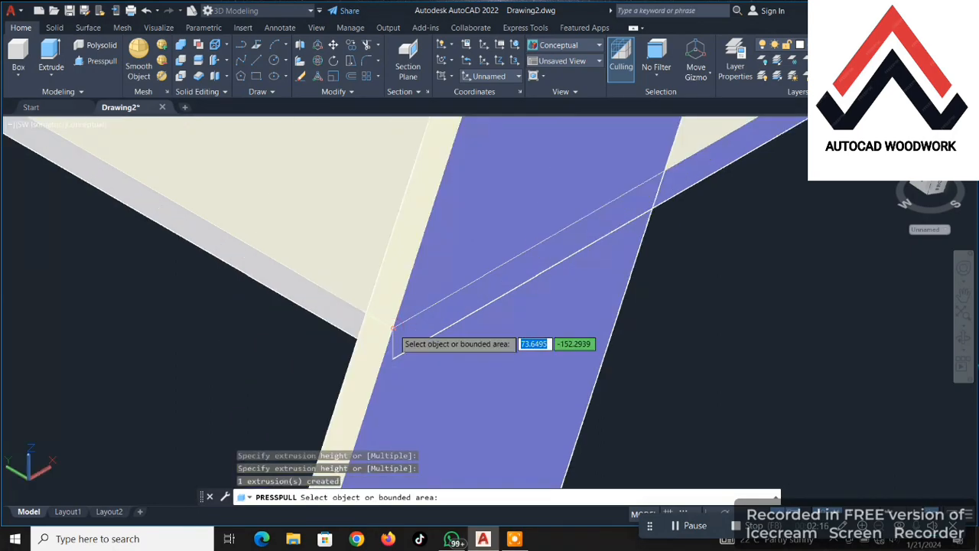
pyautogui.scroll(-5, 394, 335)
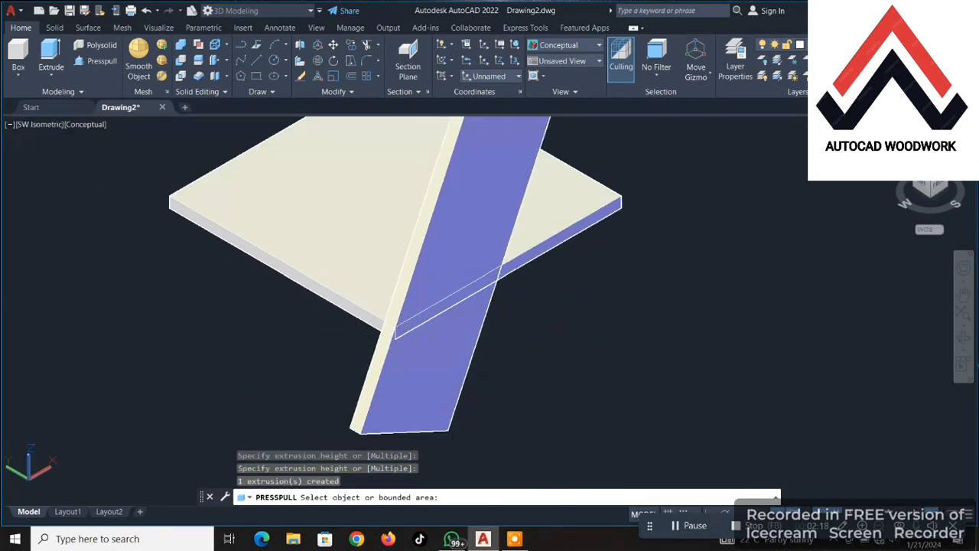
pyautogui.press('Return')
# Step: Draw a flat rectangle freehand beside the lower square board, wider than the tilted board
pyautogui.scroll(-3, 301, 313)
pyautogui.scroll(3, 319, 301)
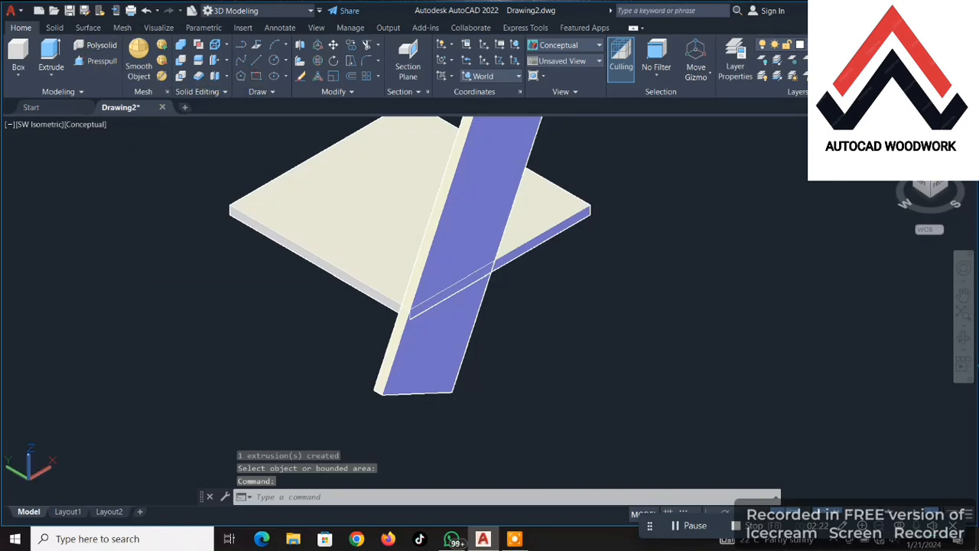
pyautogui.write('rec')
pyautogui.press('Return')
pyautogui.click(114, 287)
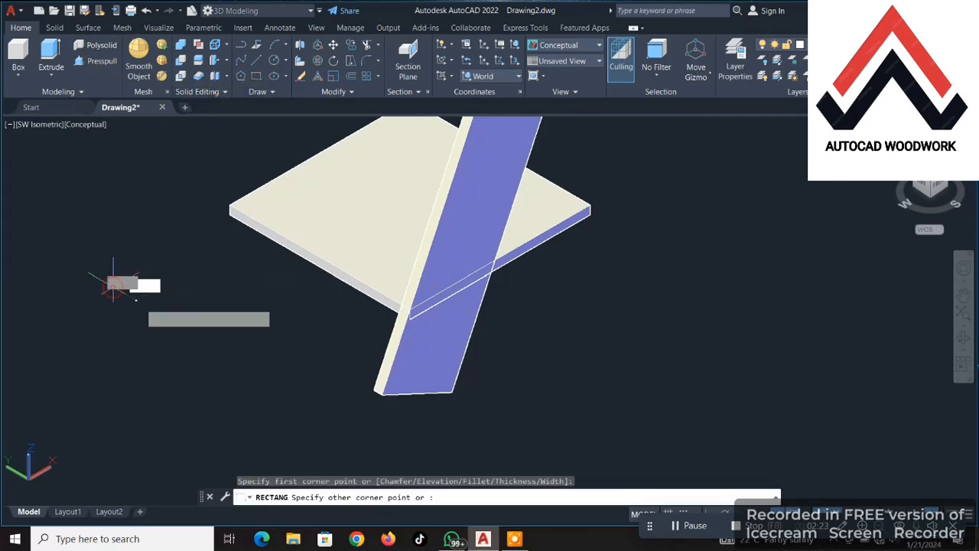
pyautogui.click(176, 418)
# Step: Move the rectangle by its corner onto the lower square board's top front corner, where it meets the tilted board
pyautogui.click(219, 393)
pyautogui.click(177, 354)
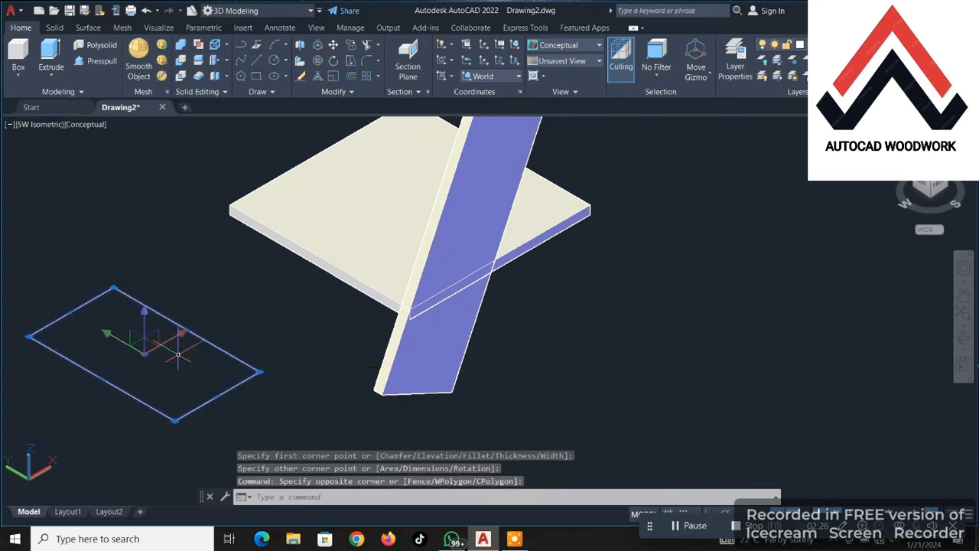
pyautogui.click(318, 45)
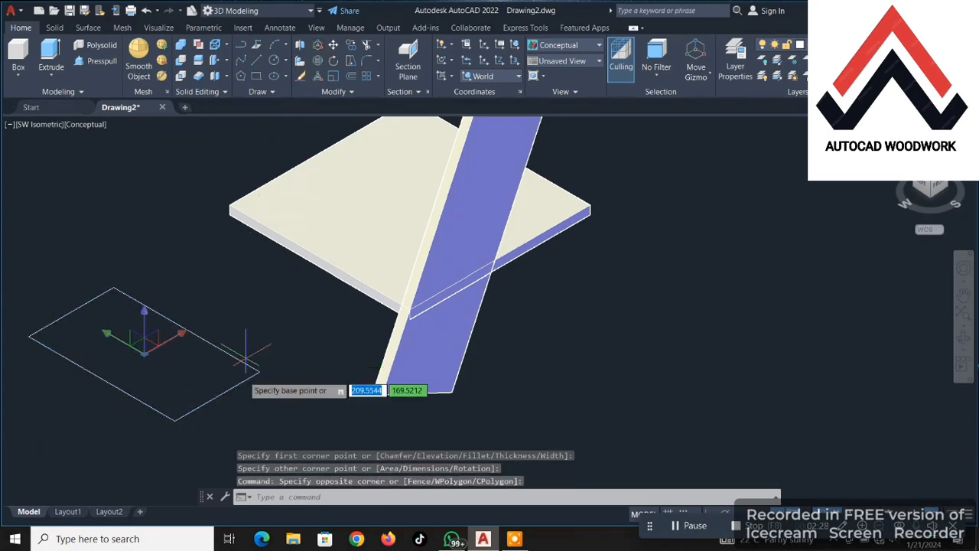
pyautogui.scroll(4, 263, 377)
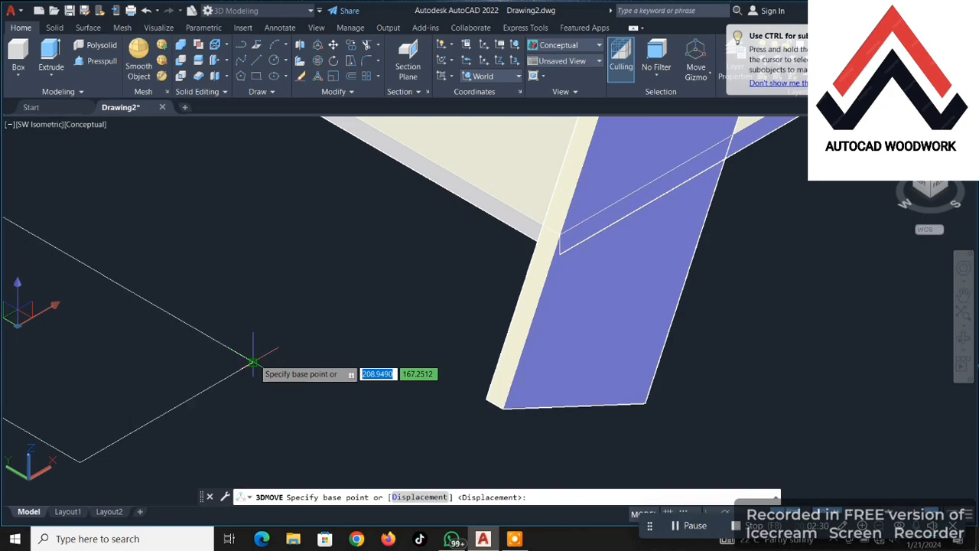
pyautogui.click(255, 365)
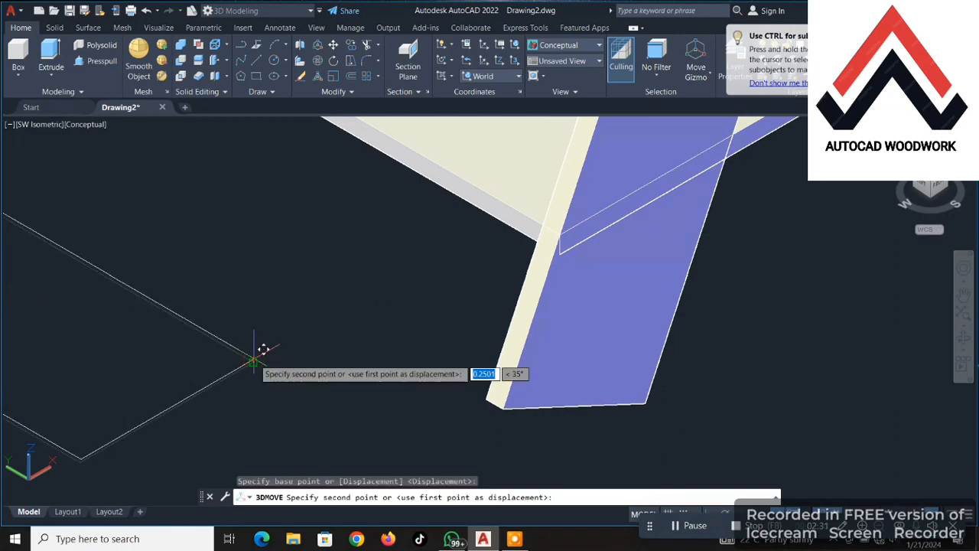
pyautogui.scroll(1, 564, 222)
pyautogui.click(570, 225)
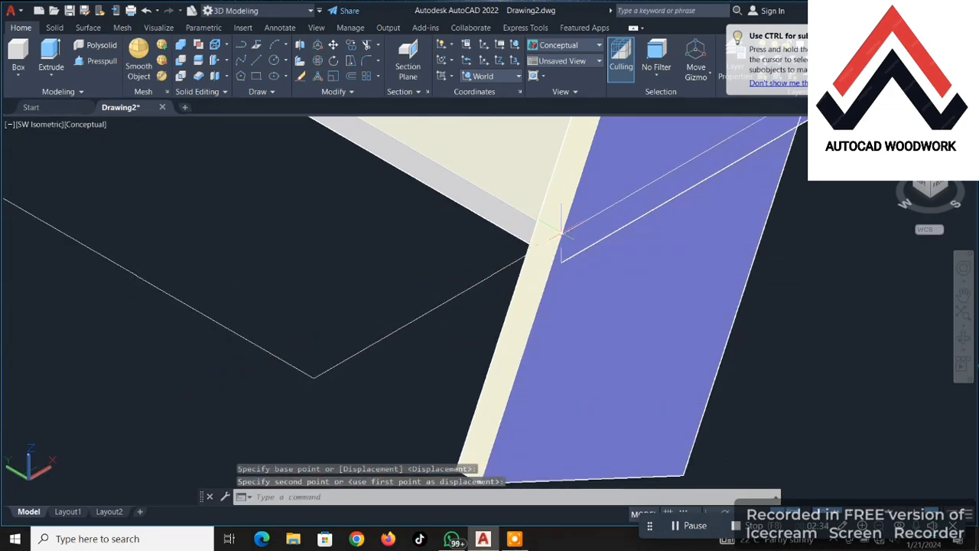
pyautogui.scroll(-5, 454, 267)
# Step: Slice the tilted board using the rectangle as the planar cutting object, and keep both sides
pyautogui.click(369, 316)
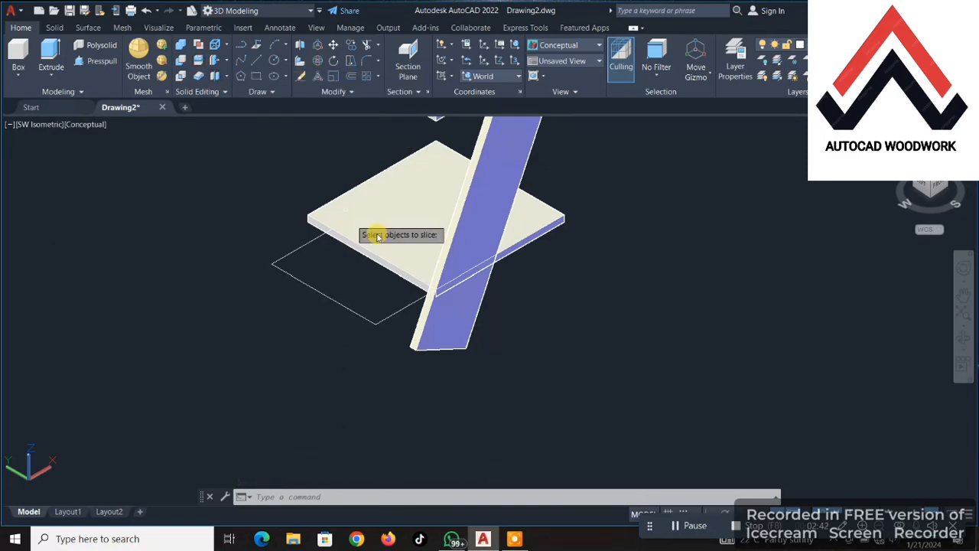
pyautogui.click(489, 242)
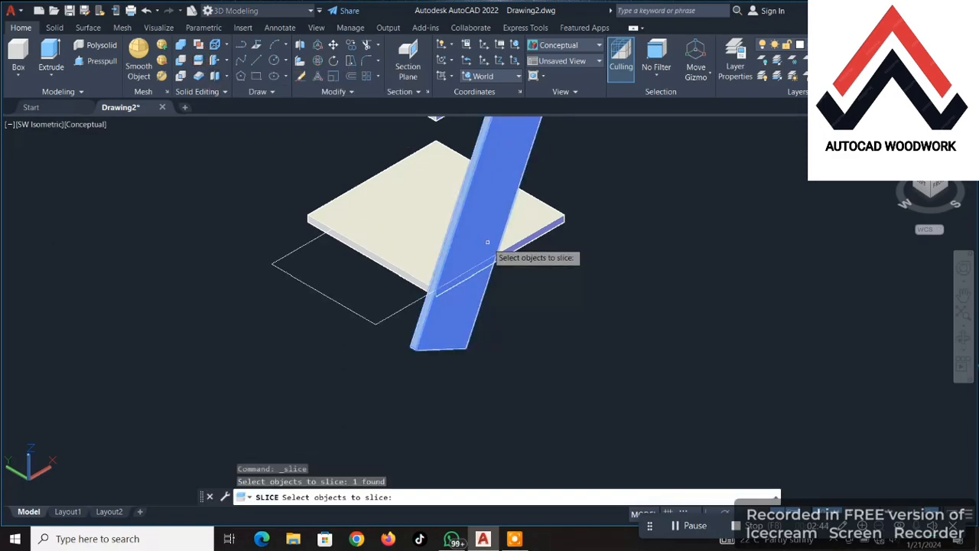
pyautogui.press('Return')
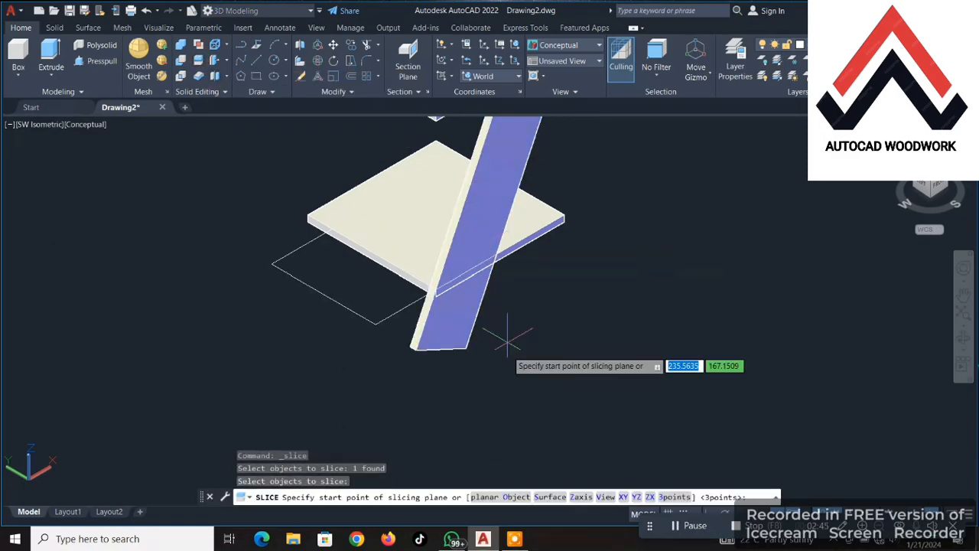
pyautogui.click(489, 494)
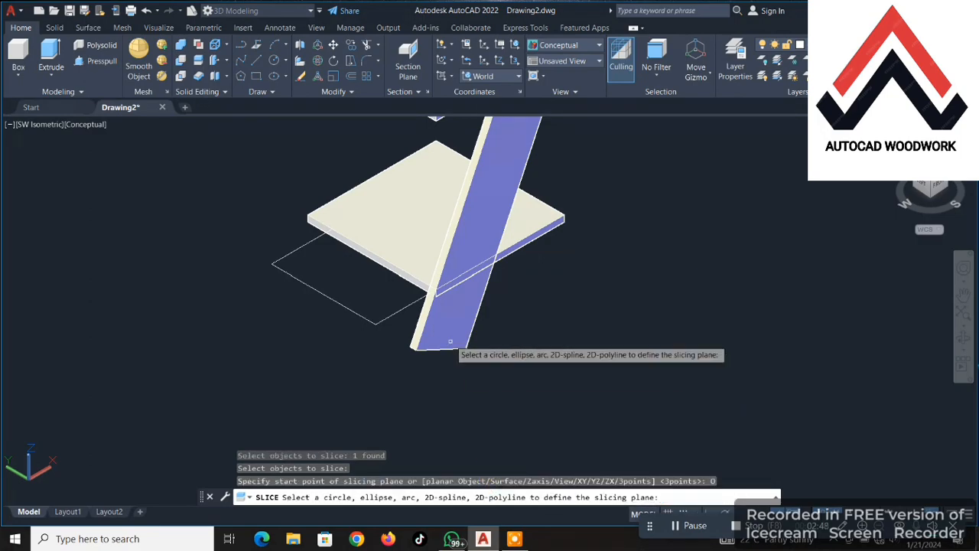
pyautogui.click(396, 312)
pyautogui.scroll(3, 433, 293)
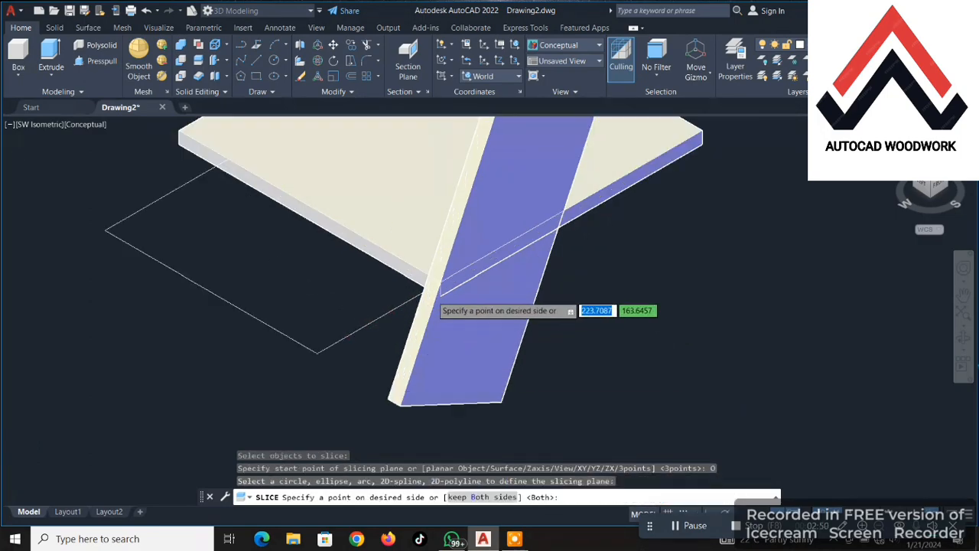
pyautogui.click(442, 290)
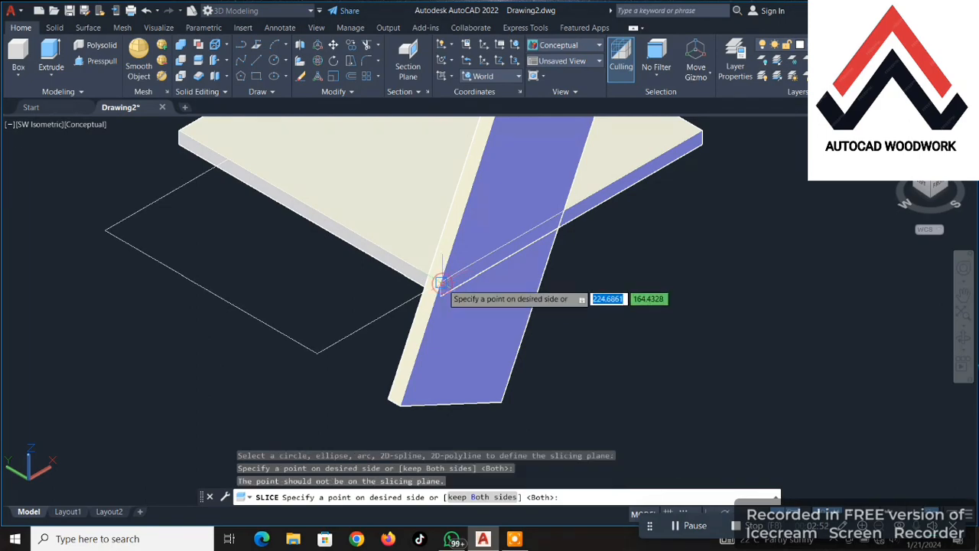
pyautogui.click(494, 226)
pyautogui.rightClick(496, 229)
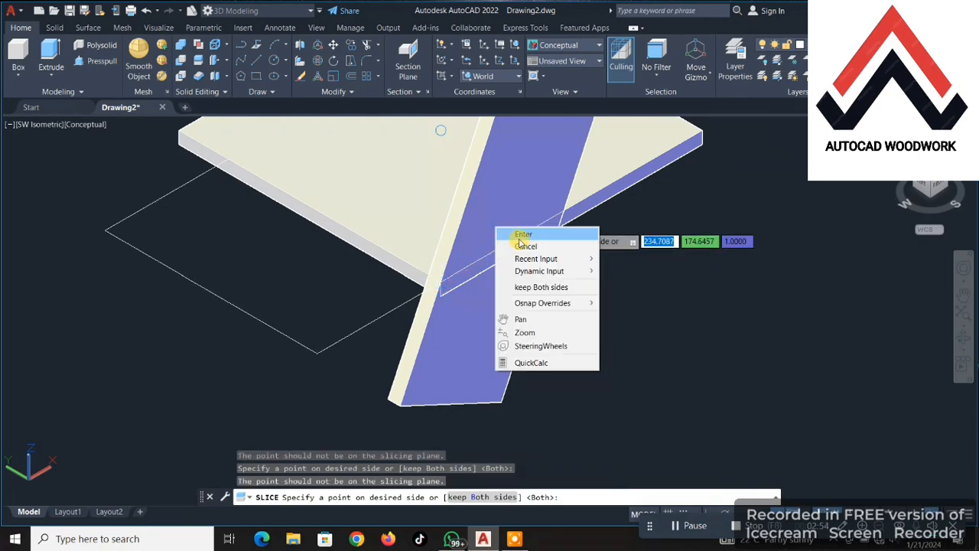
pyautogui.click(522, 236)
# Step: Erase the cut-off piece of the tilted board that hangs below the lower square board
pyautogui.click(486, 321)
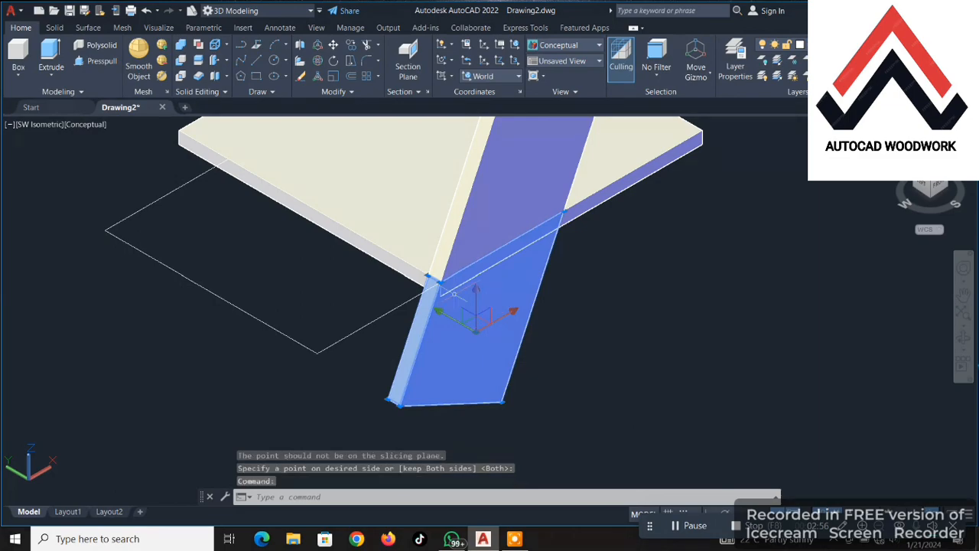
pyautogui.click(304, 82)
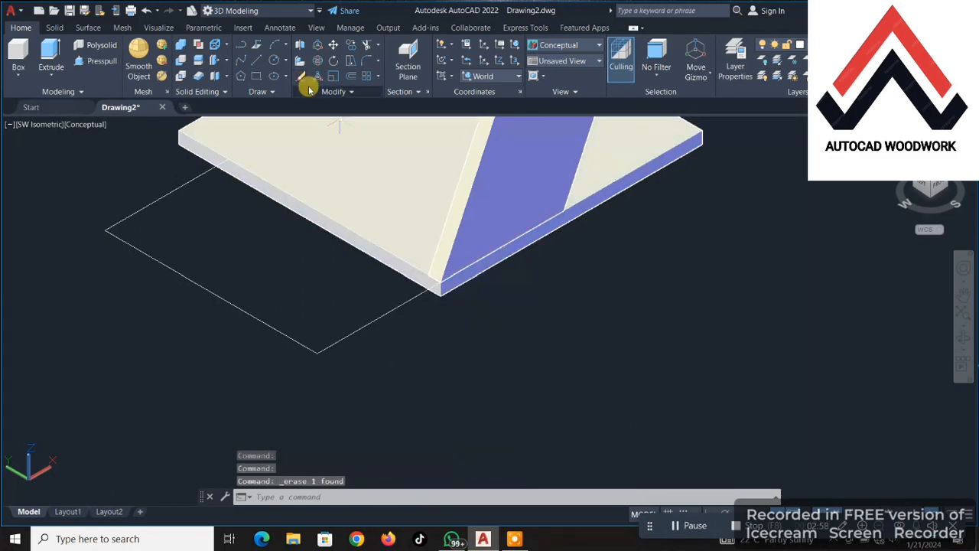
# Step: Draw a flat rectangle freehand beside the upper square board, wider than the tilted board
pyautogui.scroll(-3, 441, 297)
pyautogui.moveTo(443, 312); pyautogui.dragTo(356, 421, button='middle')
pyautogui.scroll(-1, 357, 416)
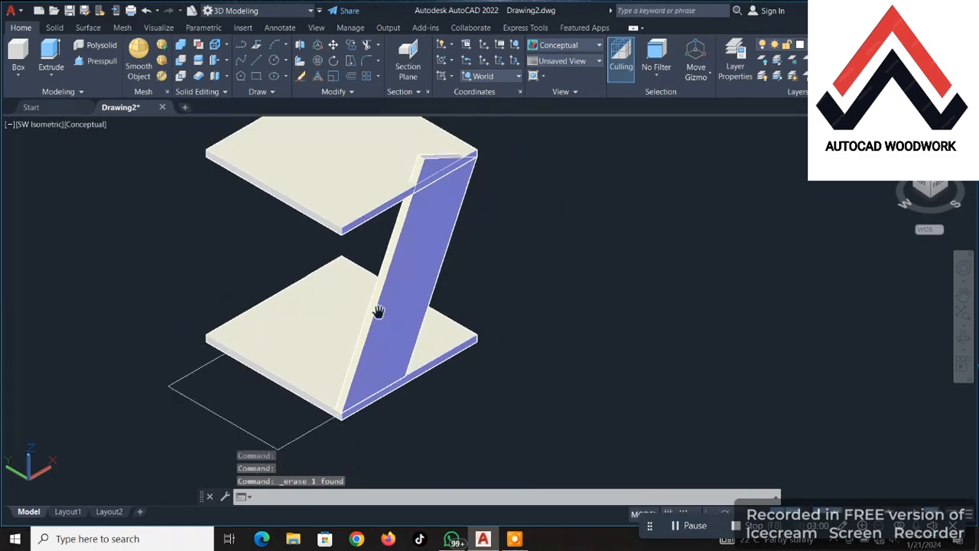
pyautogui.moveTo(382, 302); pyautogui.dragTo(291, 393, button='middle')
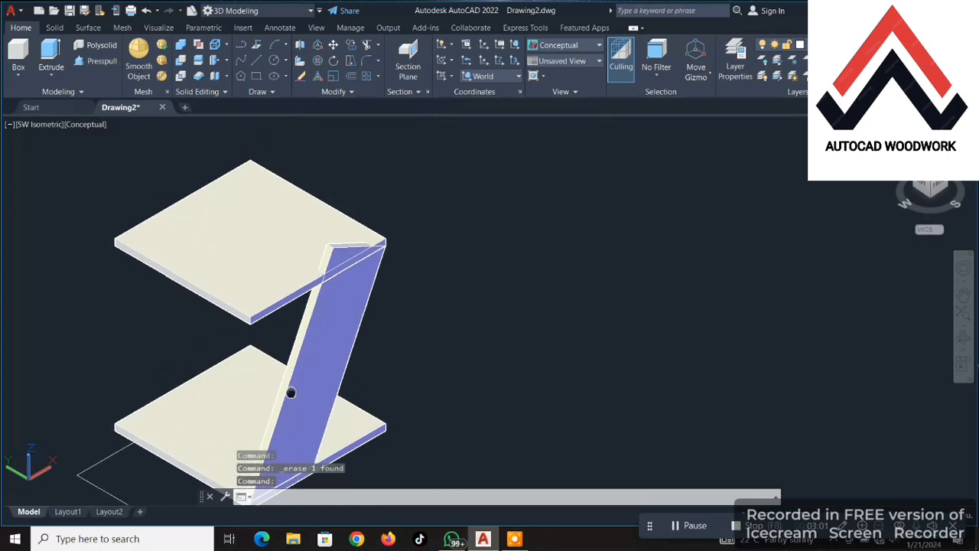
pyautogui.click(256, 75)
pyautogui.click(470, 189)
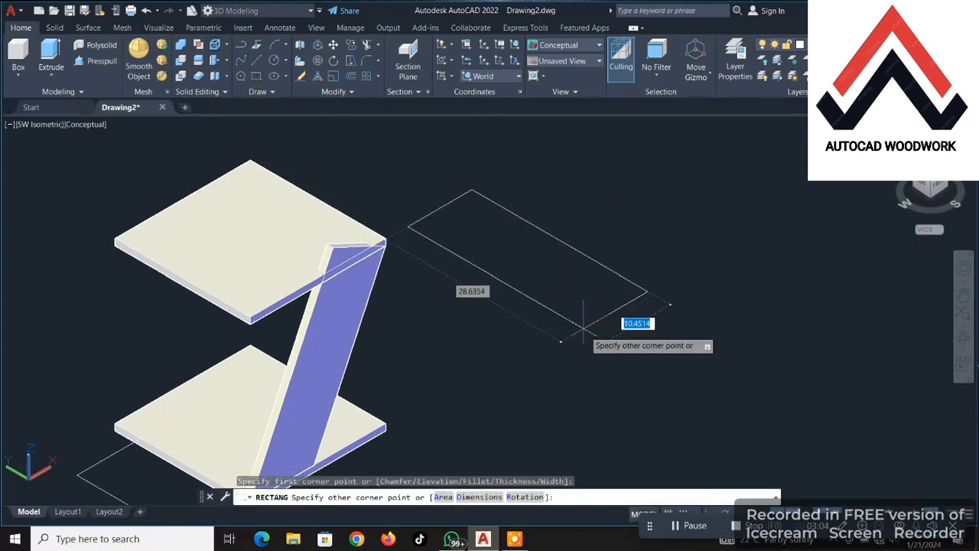
pyautogui.click(594, 352)
# Step: Move the new rectangle by its nearest corner onto the upper square board's bottom corner, where it meets the tilted board
pyautogui.click(517, 247)
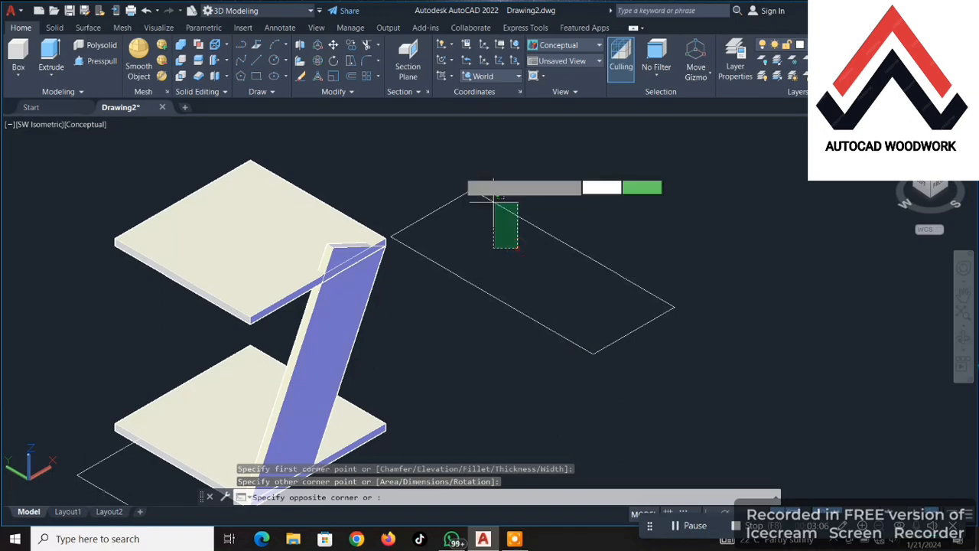
pyautogui.click(492, 201)
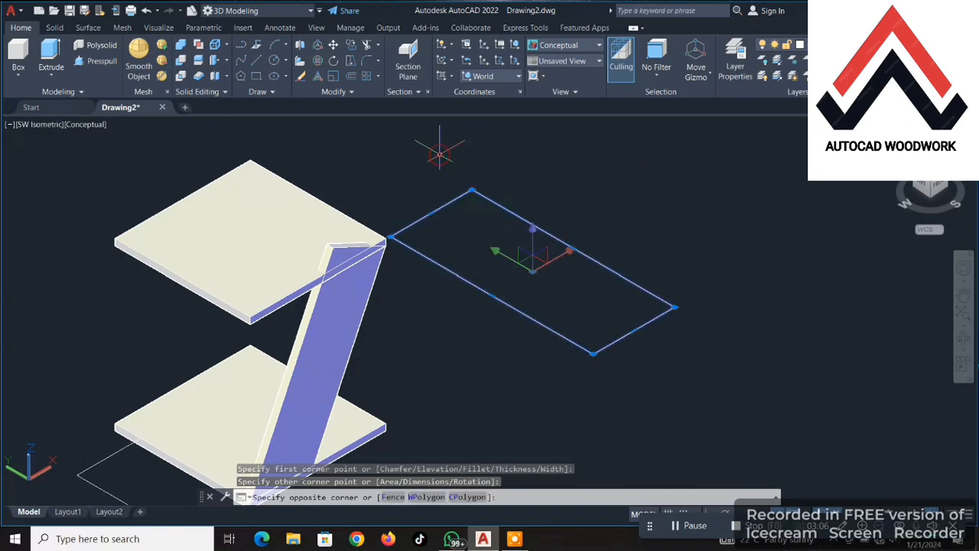
pyautogui.click(318, 46)
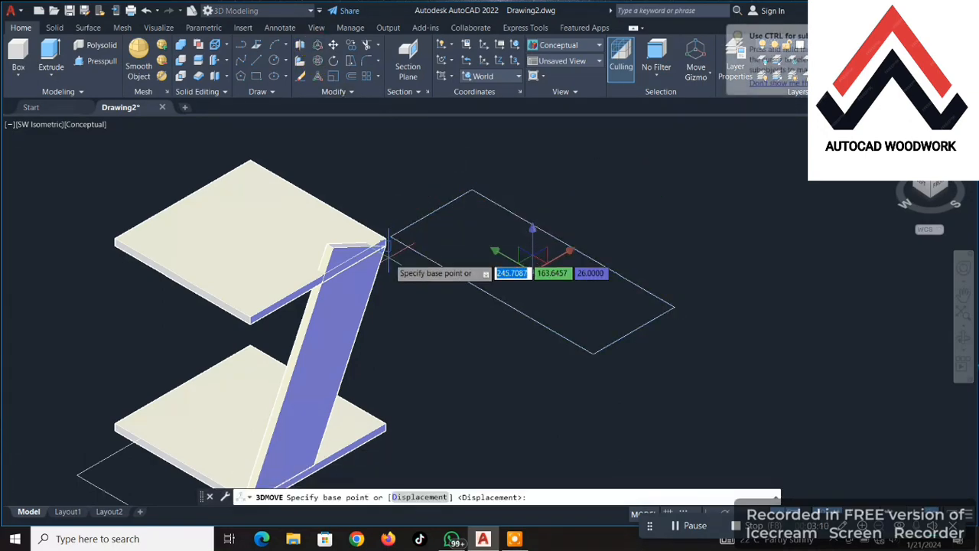
pyautogui.scroll(3, 389, 245)
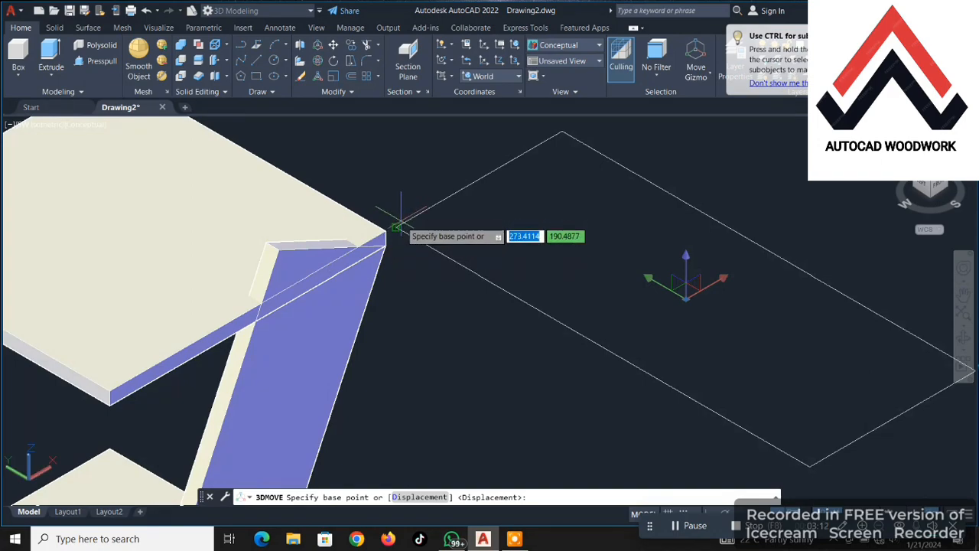
pyautogui.click(396, 227)
pyautogui.scroll(5, 390, 234)
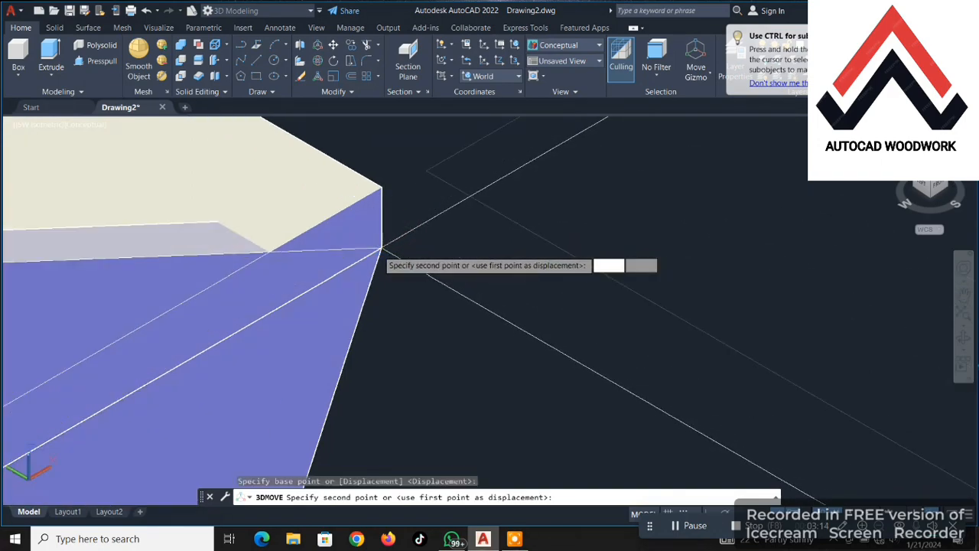
pyautogui.click(379, 248)
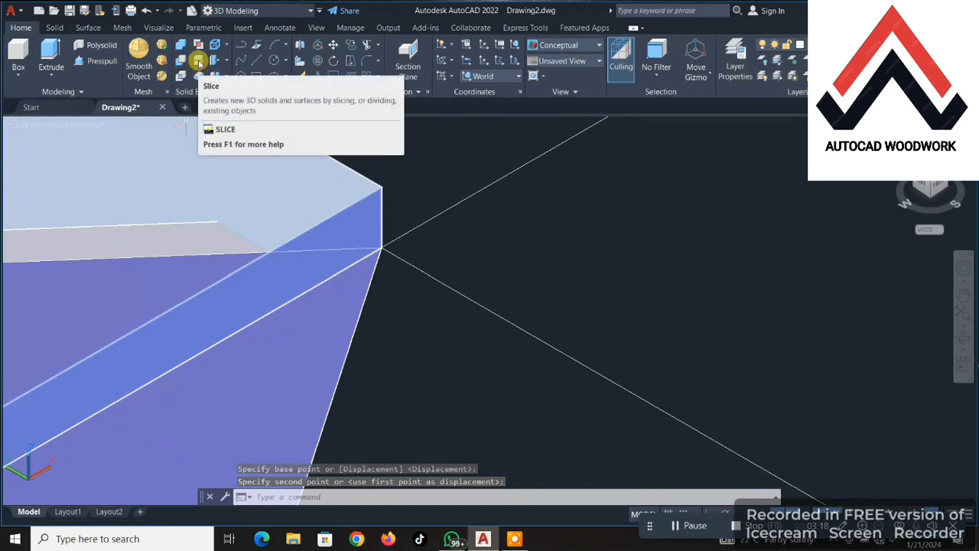
# Step: Slice the tilted board using the rectangle as the planar cutting object, keeping only the part beneath the upper square board
pyautogui.click(199, 63)
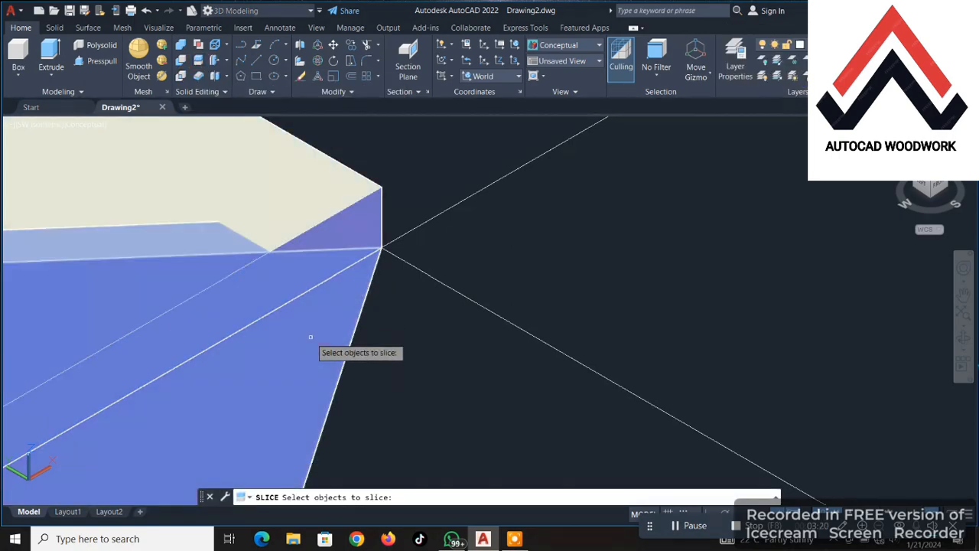
pyautogui.scroll(-2, 311, 337)
pyautogui.click(299, 362)
pyautogui.press('Return')
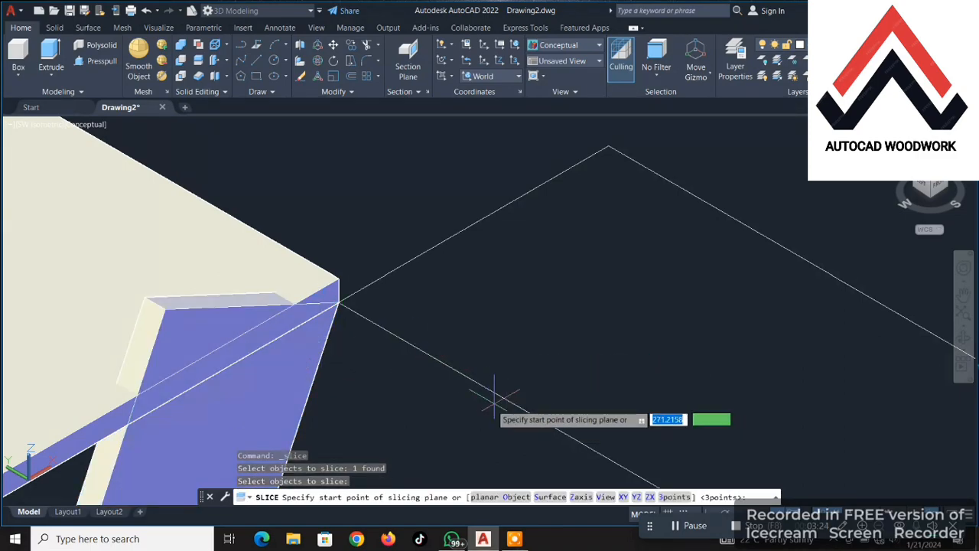
pyautogui.click(493, 497)
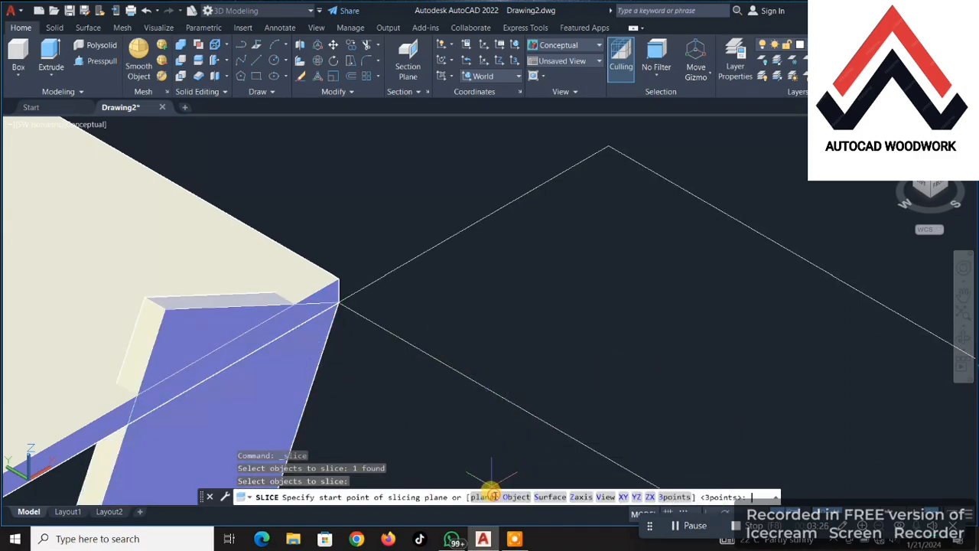
pyautogui.click(392, 334)
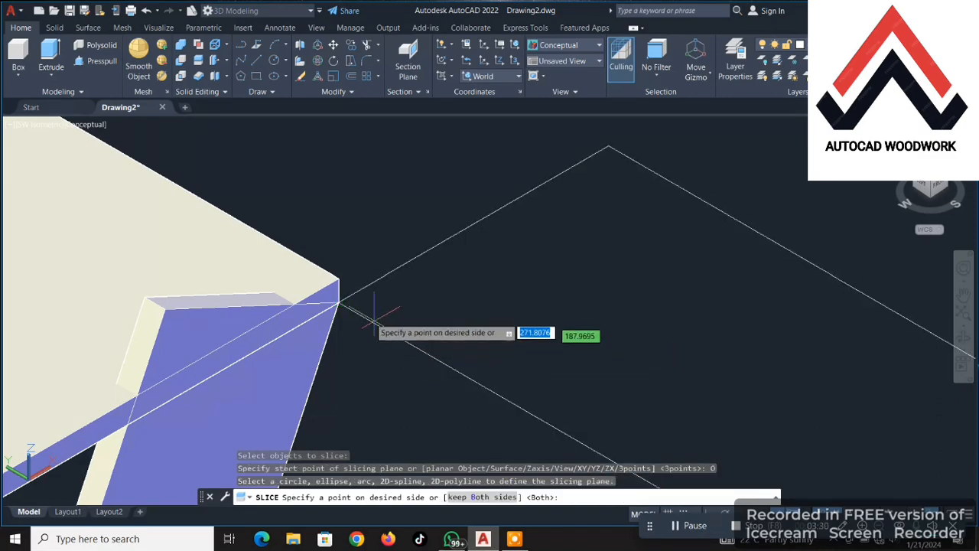
pyautogui.click(344, 304)
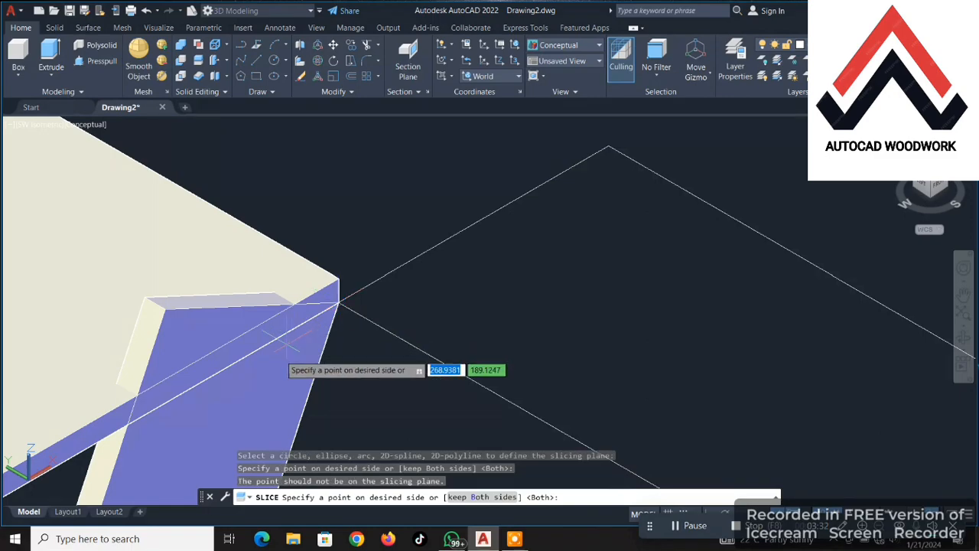
pyautogui.click(257, 394)
# Step: Erase both flat cutting rectangles beside the upper and lower square boards
pyautogui.scroll(-4, 257, 369)
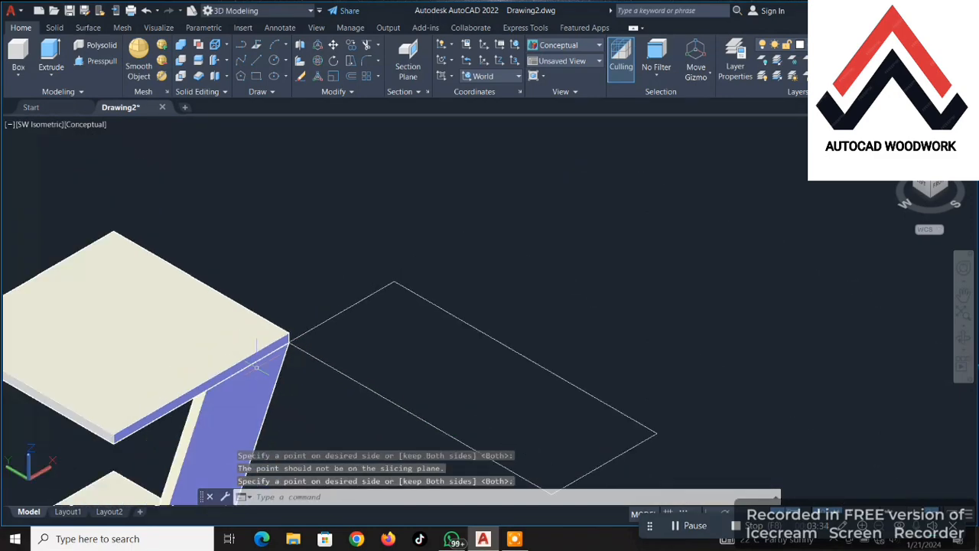
pyautogui.moveTo(257, 370); pyautogui.dragTo(357, 312, button='middle')
pyautogui.scroll(-2, 363, 330)
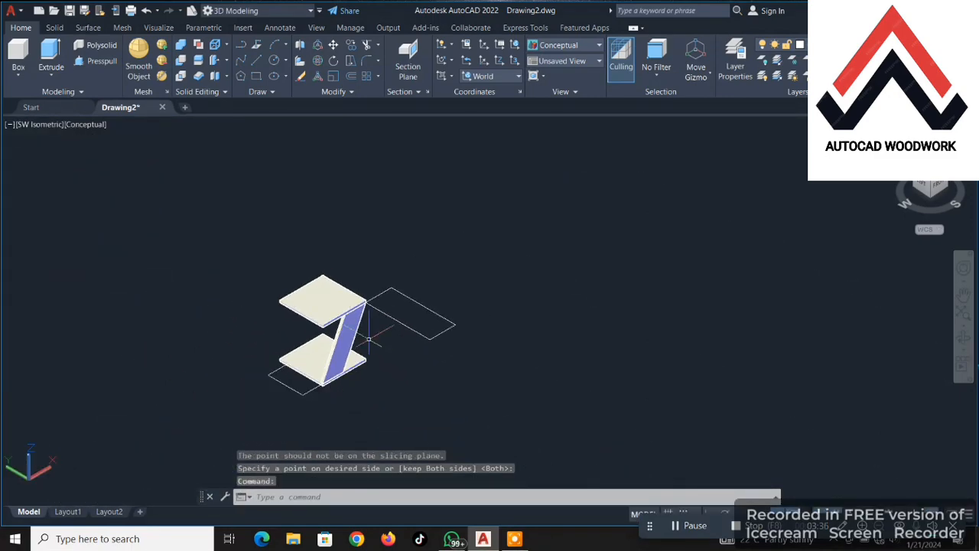
pyautogui.click(425, 297)
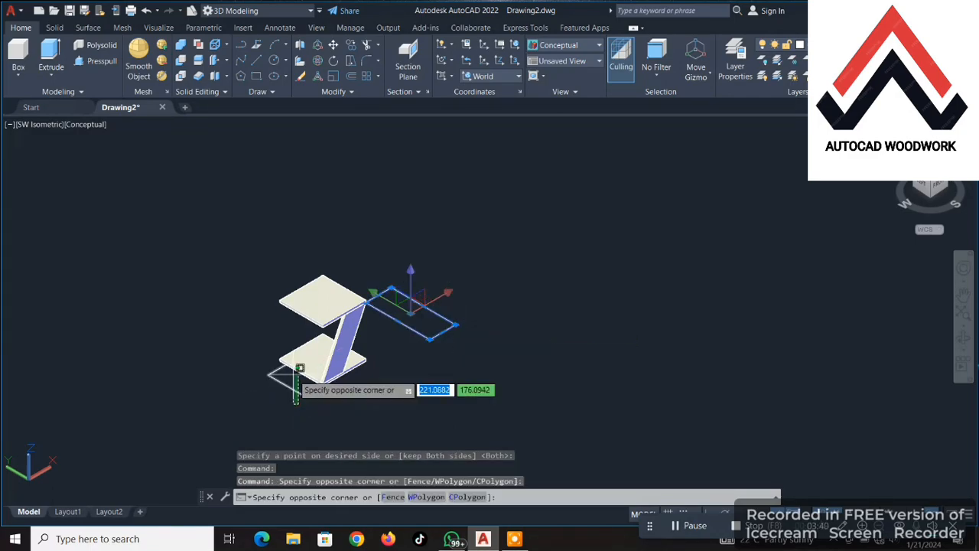
pyautogui.click(277, 392)
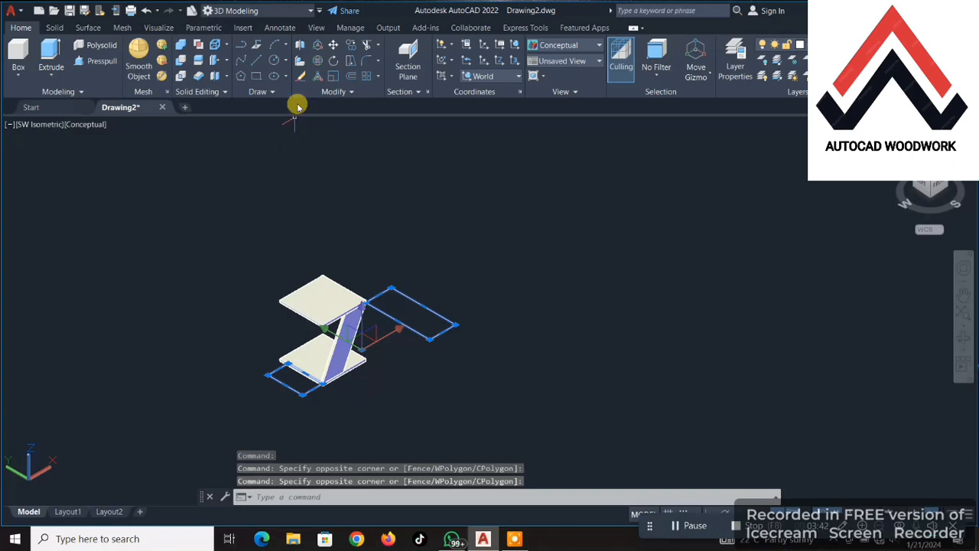
pyautogui.press('Delete')
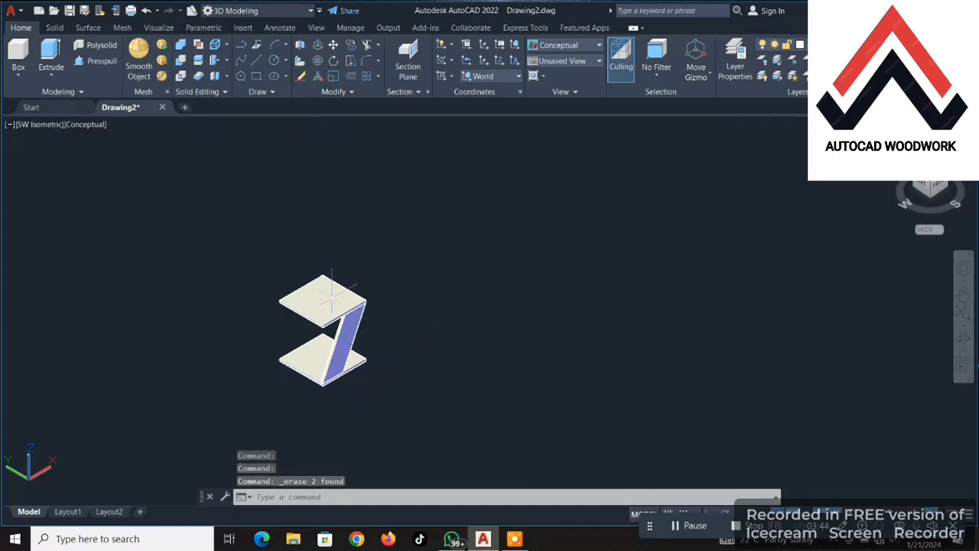
# Step: Copy the tilted board 21 units by its lower back corner to the opposite corner of the lower square board
pyautogui.scroll(2, 331, 321)
pyautogui.moveTo(327, 357); pyautogui.dragTo(327, 359, button='middle')
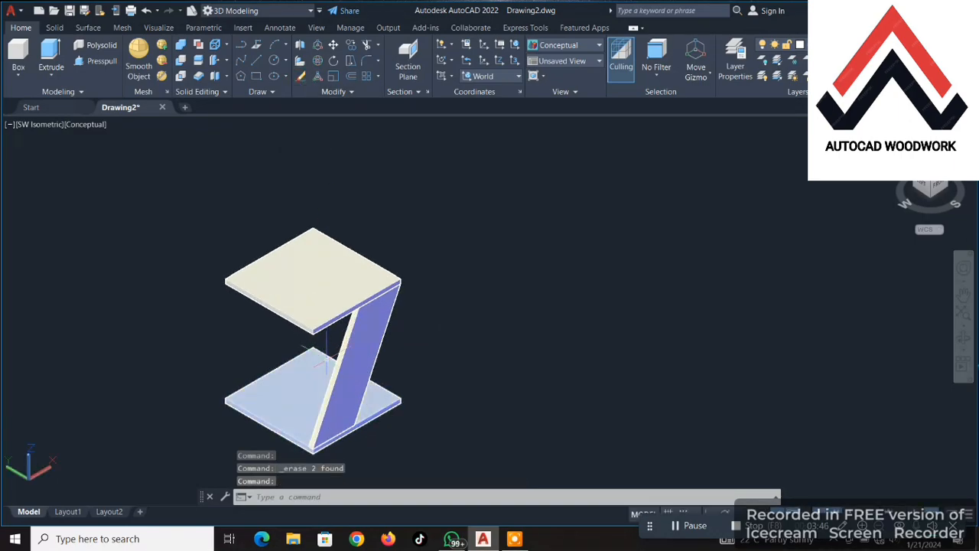
pyautogui.click(367, 346)
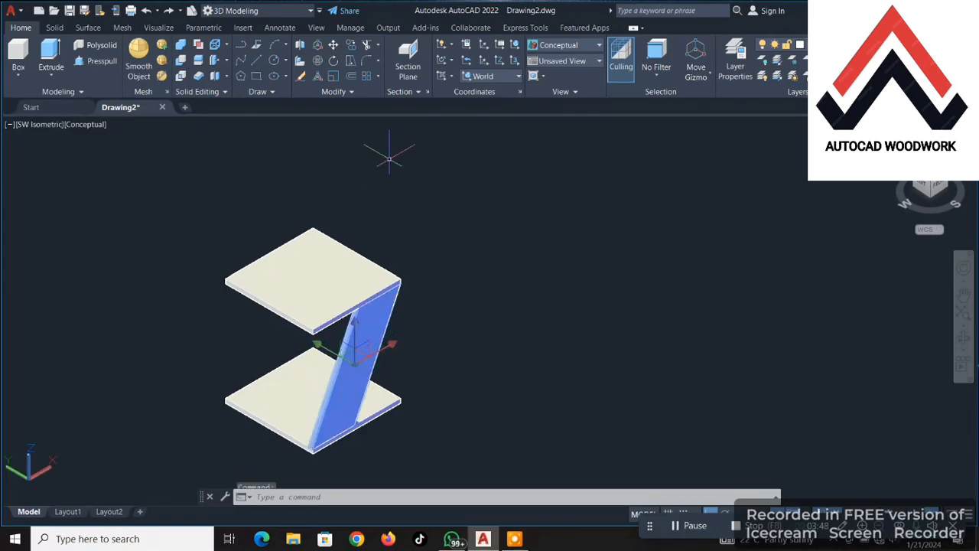
pyautogui.click(348, 45)
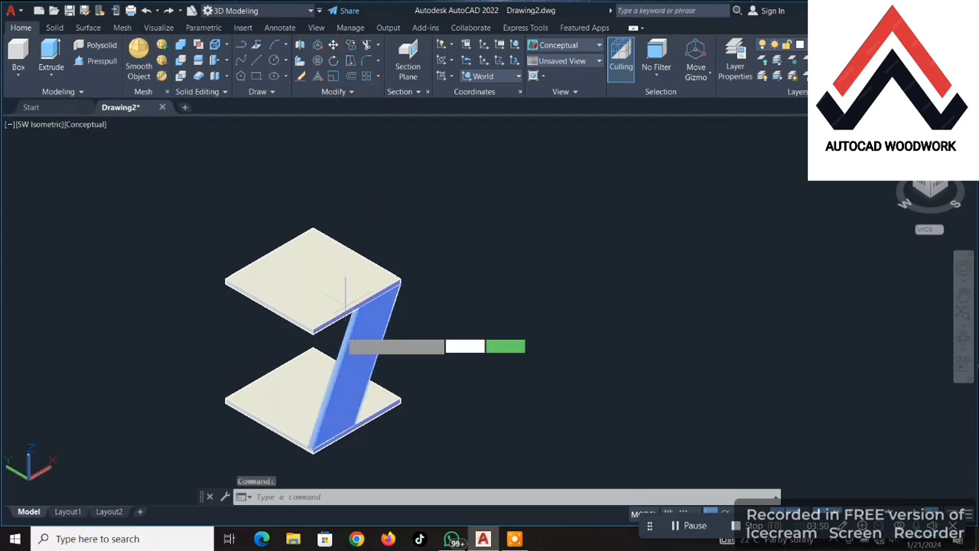
pyautogui.scroll(2, 314, 451)
pyautogui.scroll(4, 339, 356)
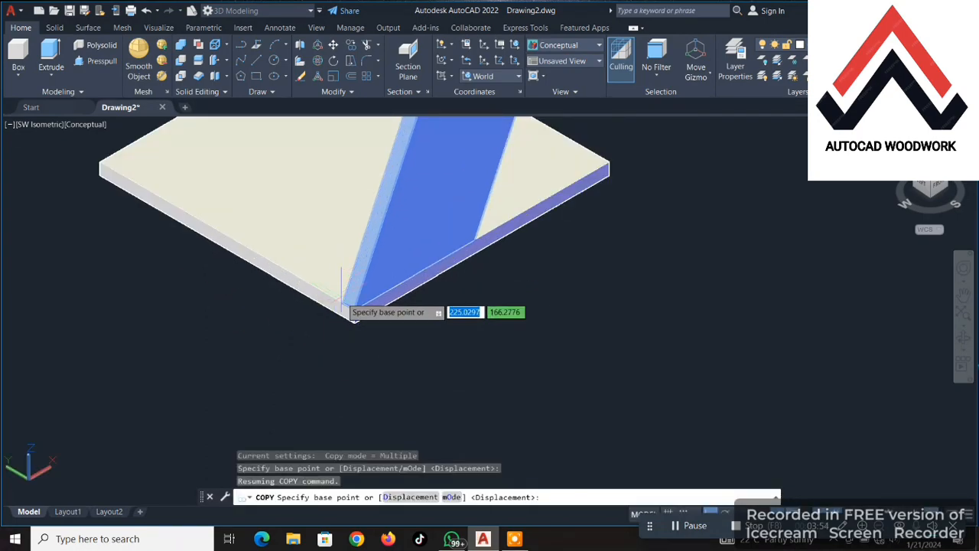
pyautogui.click(342, 301)
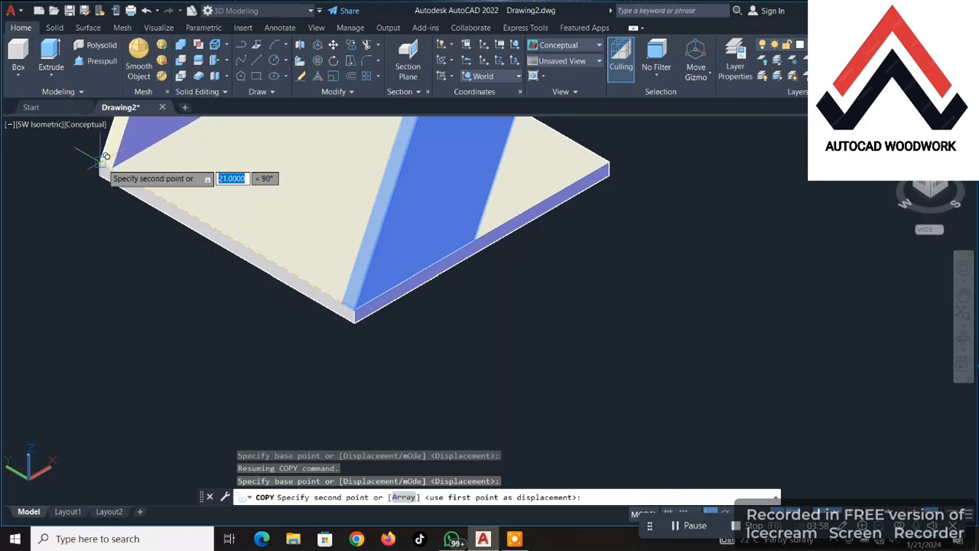
pyautogui.click(106, 158)
pyautogui.rightClick(103, 168)
pyautogui.click(150, 173)
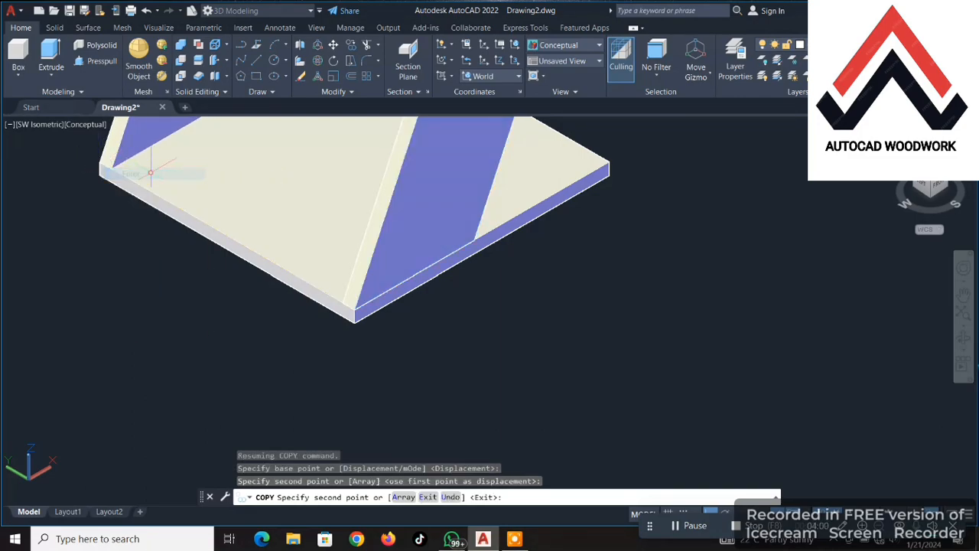
# Step: 3D-rotate the copied tilted board half a turn about its vertical axis so that it leans the opposite way
pyautogui.scroll(-2, 139, 172)
pyautogui.moveTo(139, 172); pyautogui.dragTo(149, 301, button='middle')
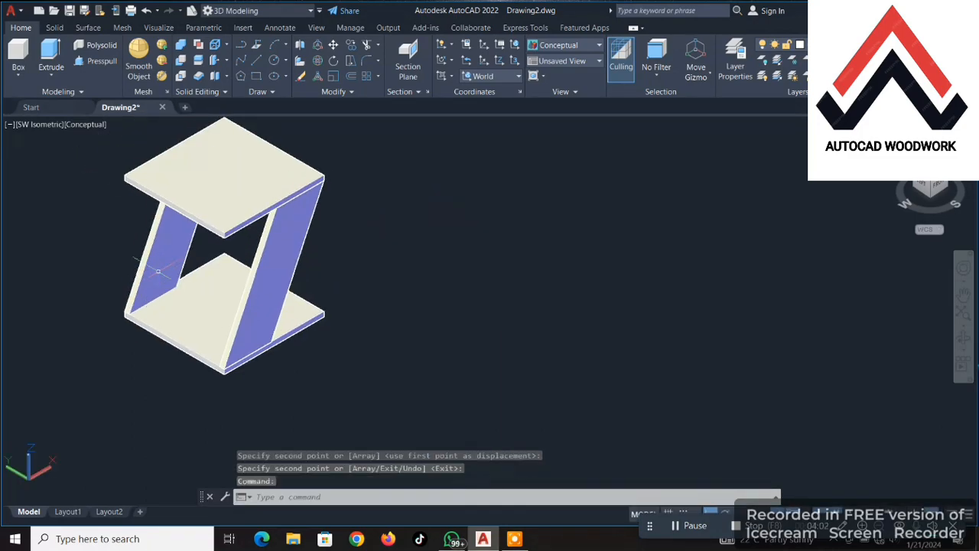
pyautogui.click(159, 268)
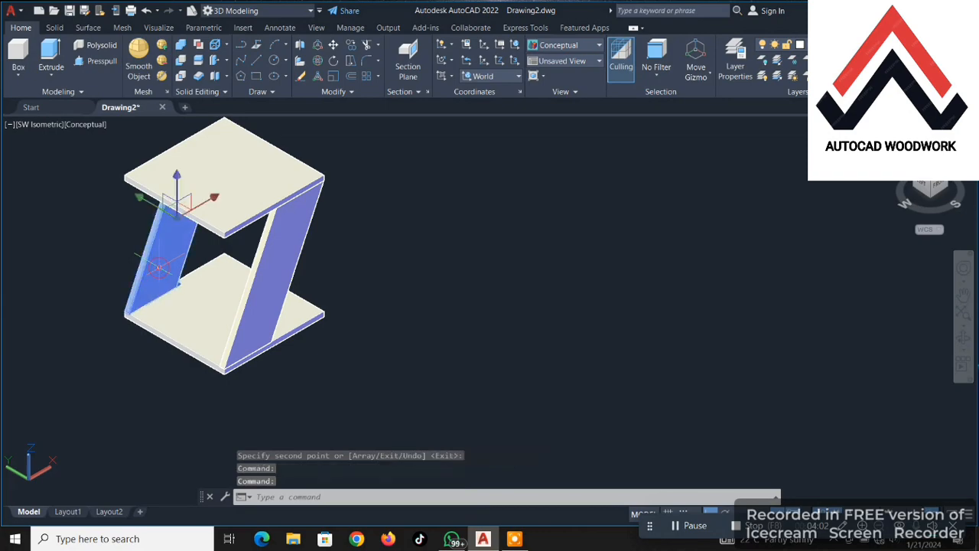
pyautogui.click(318, 65)
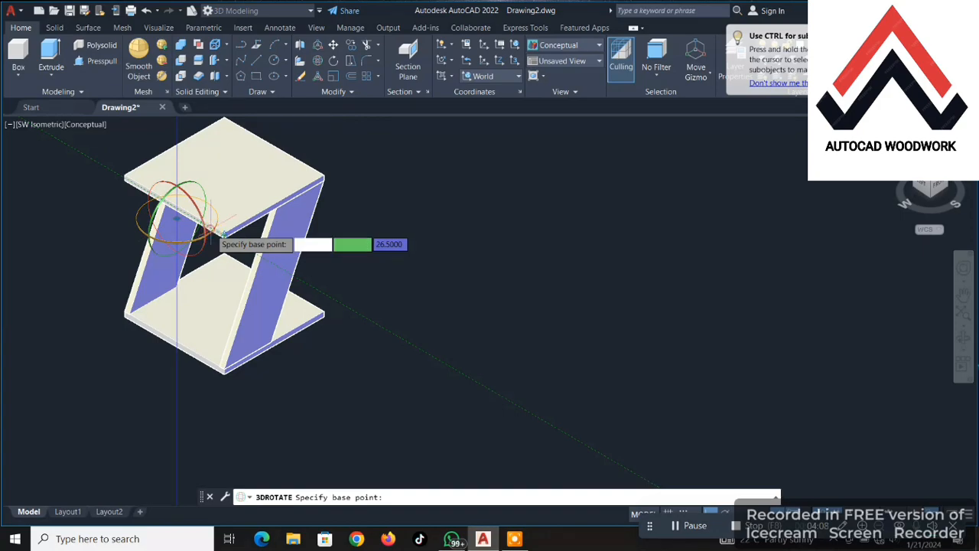
pyautogui.click(217, 233)
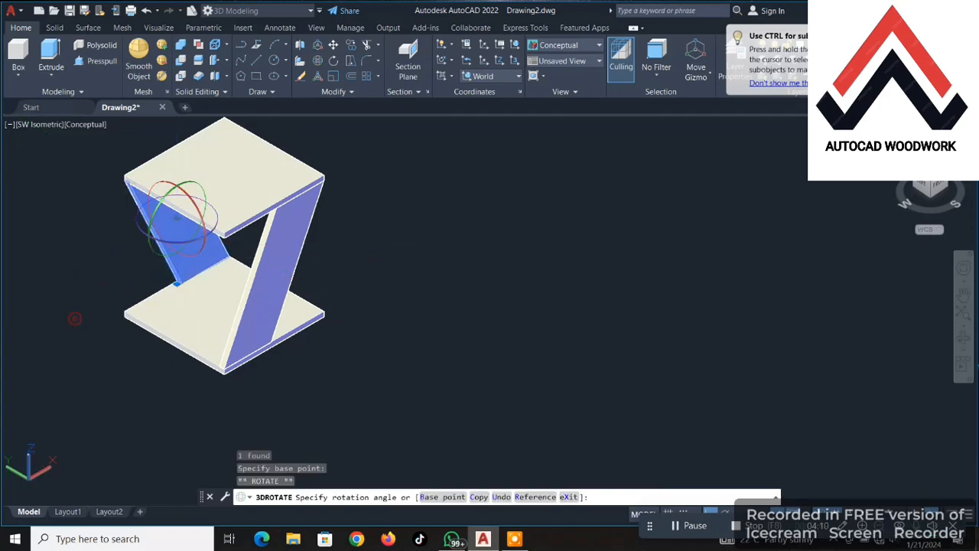
pyautogui.click(104, 306)
pyautogui.scroll(-2, 122, 310)
pyautogui.moveTo(127, 320); pyautogui.dragTo(160, 323, button='middle')
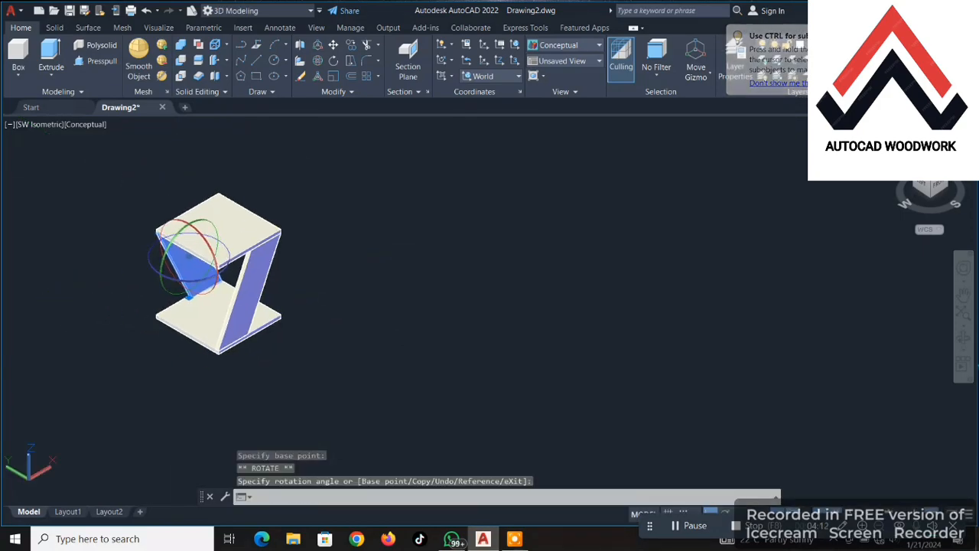
pyautogui.press('Escape')
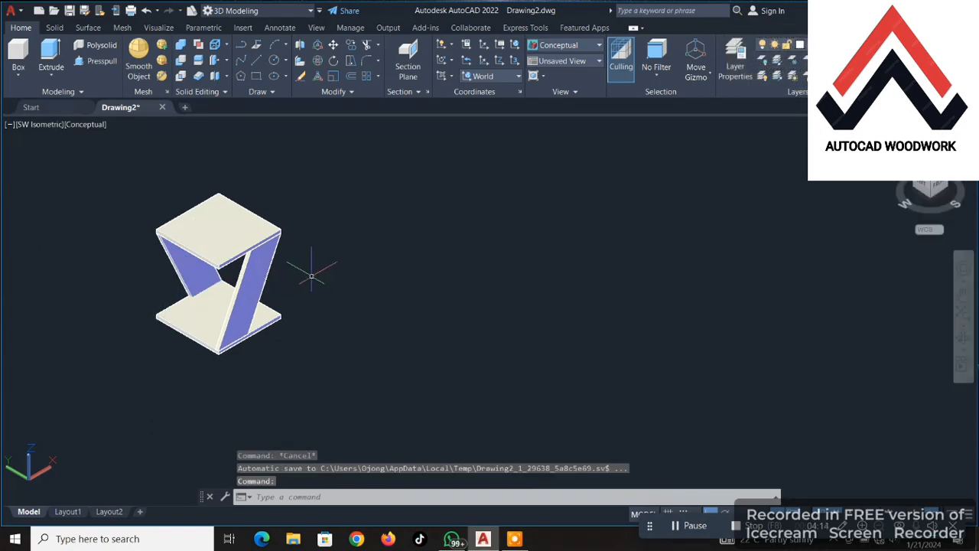
pyautogui.click(251, 286)
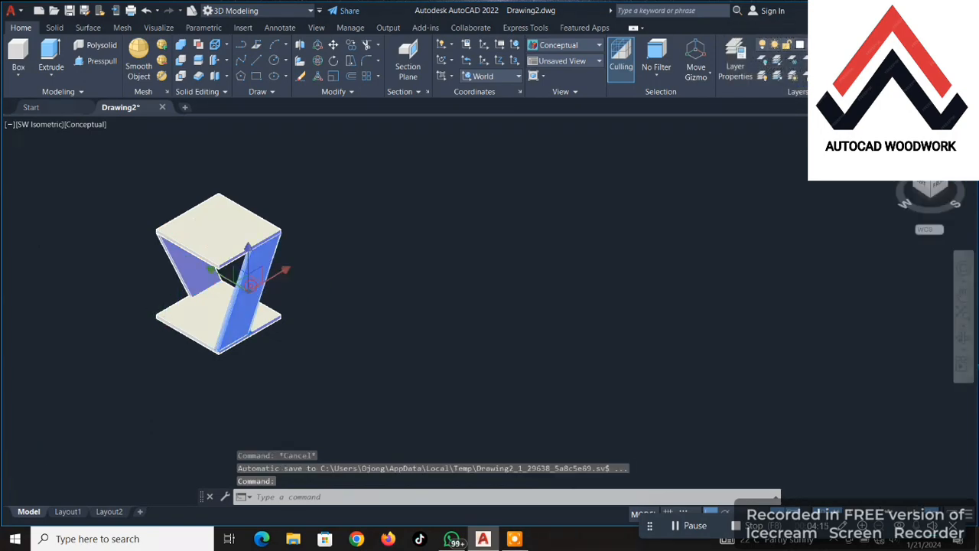
pyautogui.click(191, 270)
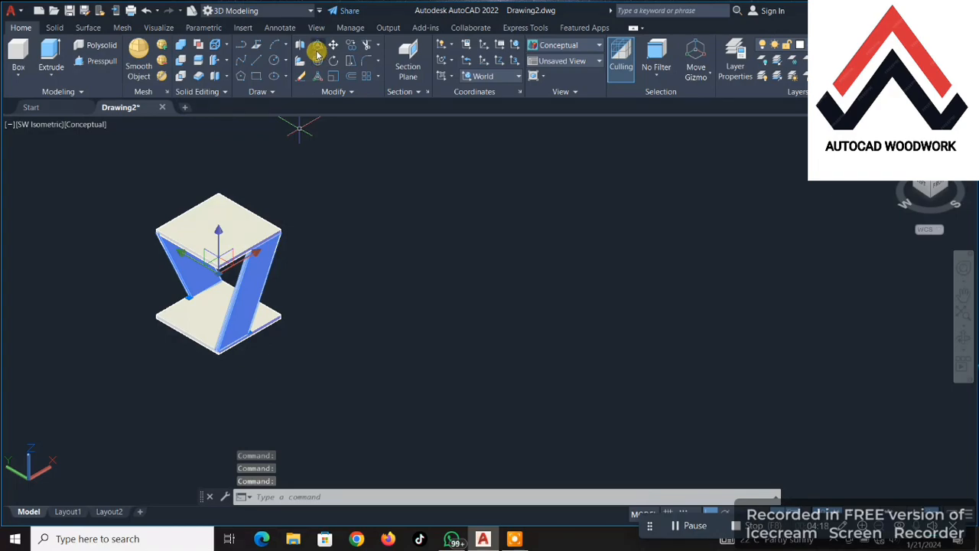
pyautogui.hotkey('ctrl', 'z')
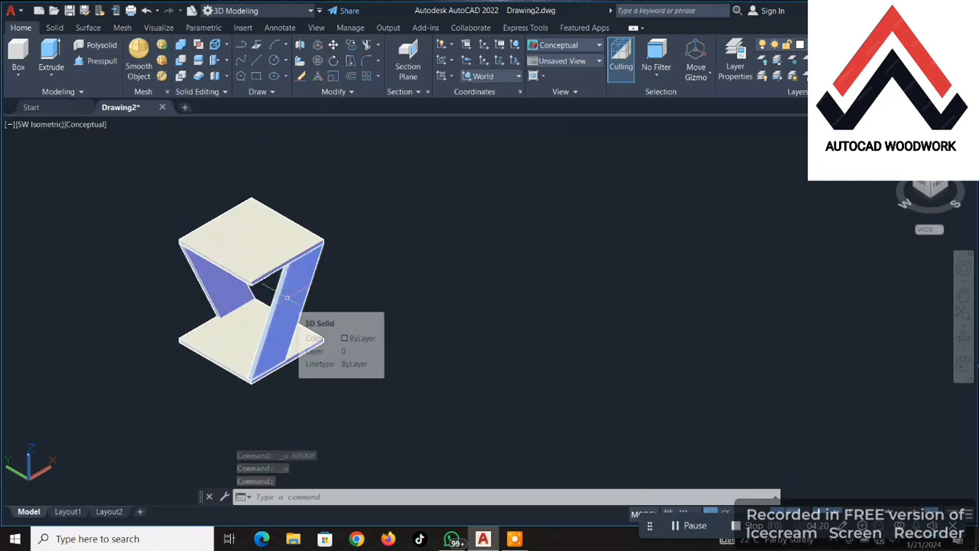
# Step: 3D-mirror both tilted boards across the vertical plane through the midpoints of the lower square board's opposite edges, keeping the source boards
pyautogui.click(286, 298)
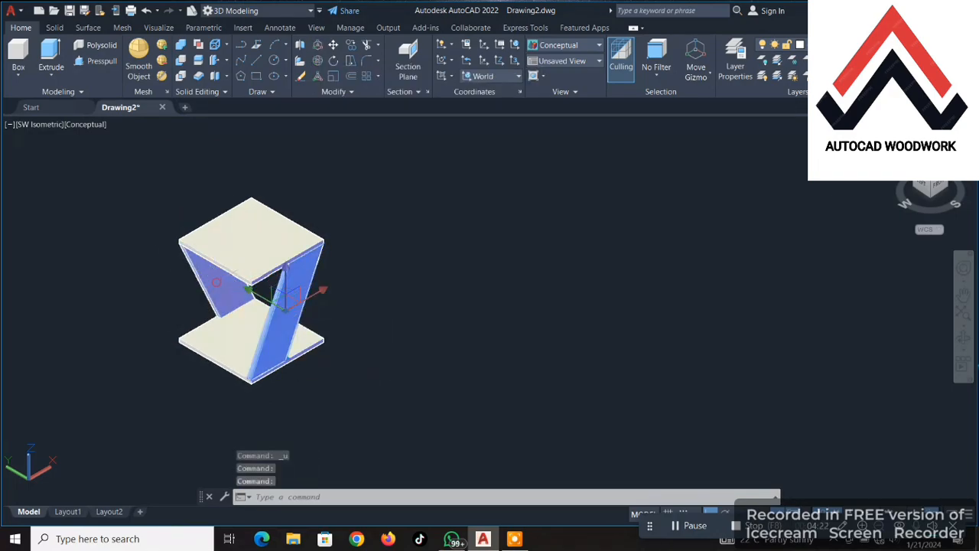
pyautogui.click(297, 44)
pyautogui.scroll(2, 204, 363)
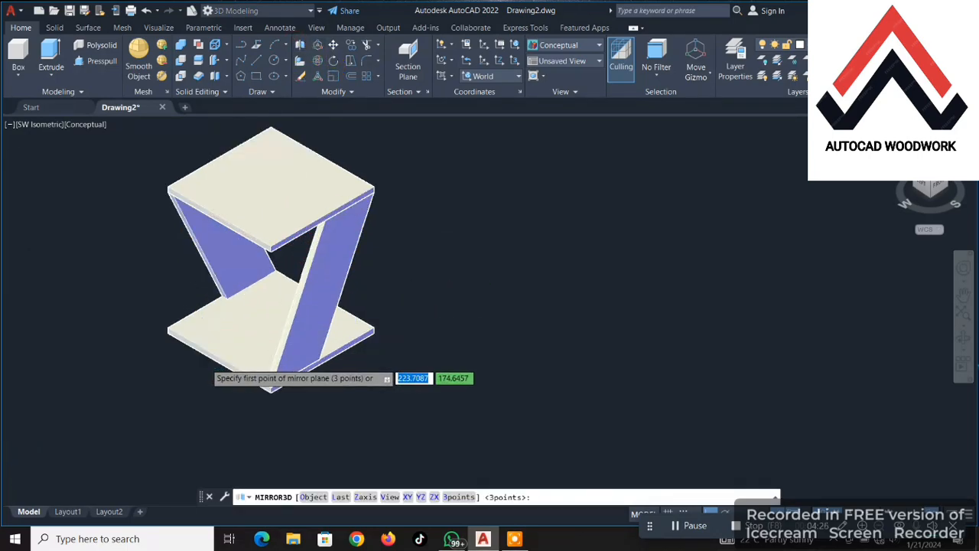
pyautogui.scroll(2, 205, 362)
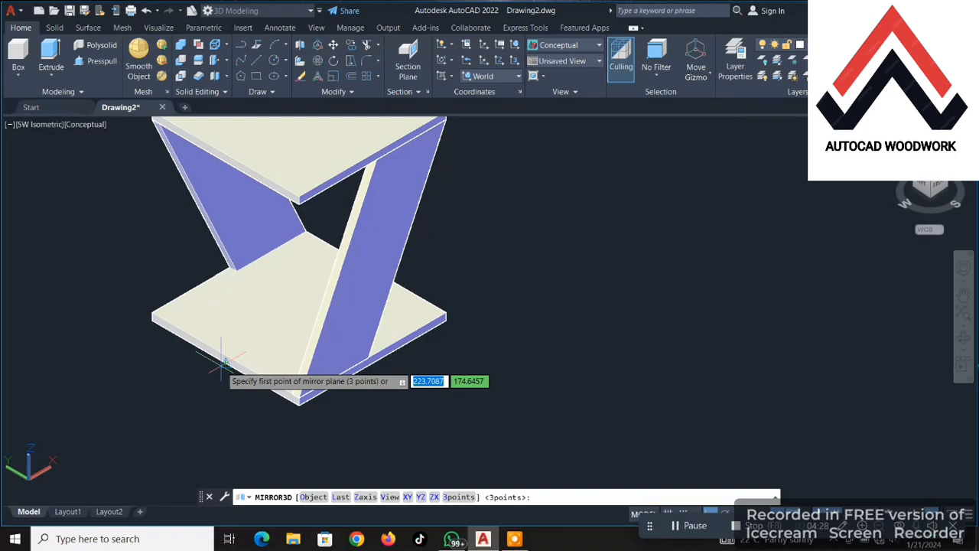
pyautogui.click(225, 360)
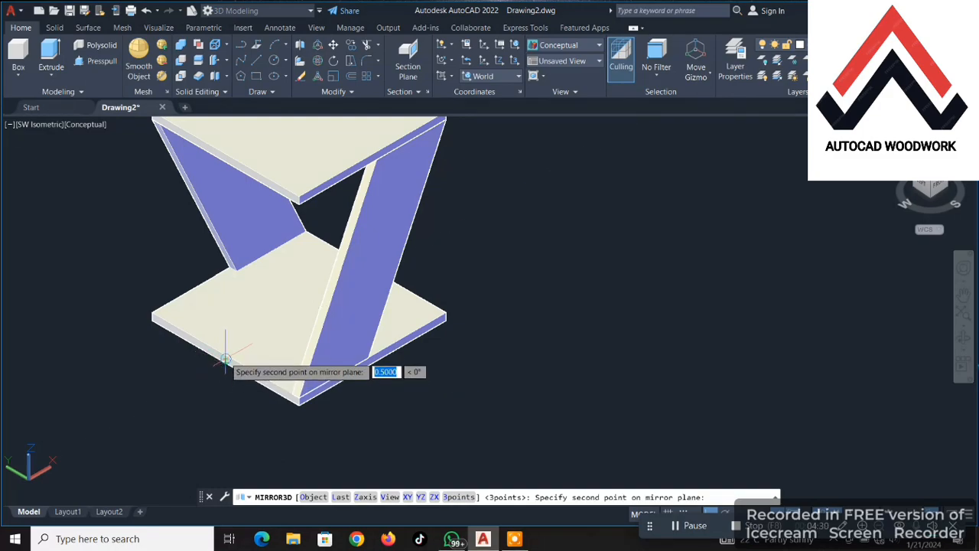
pyautogui.click(225, 360)
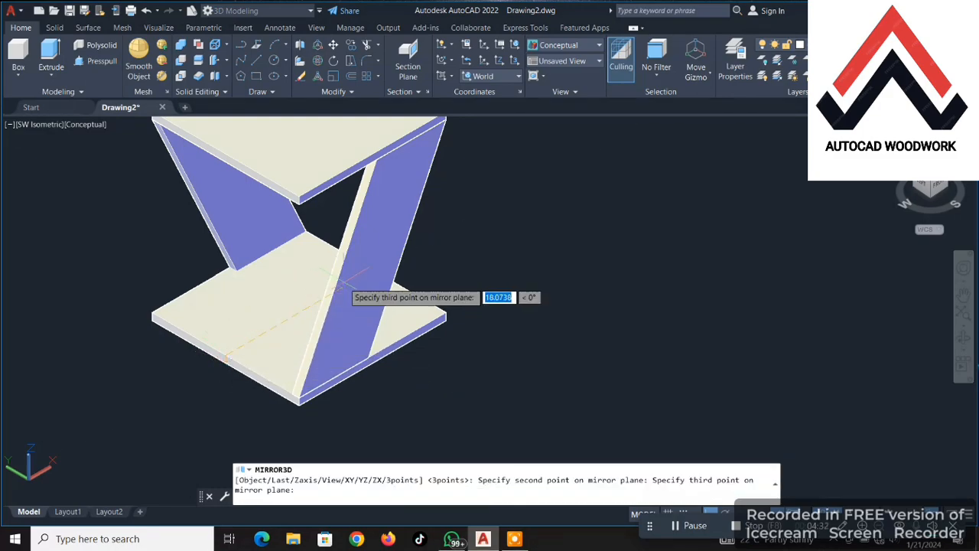
pyautogui.scroll(2, 371, 267)
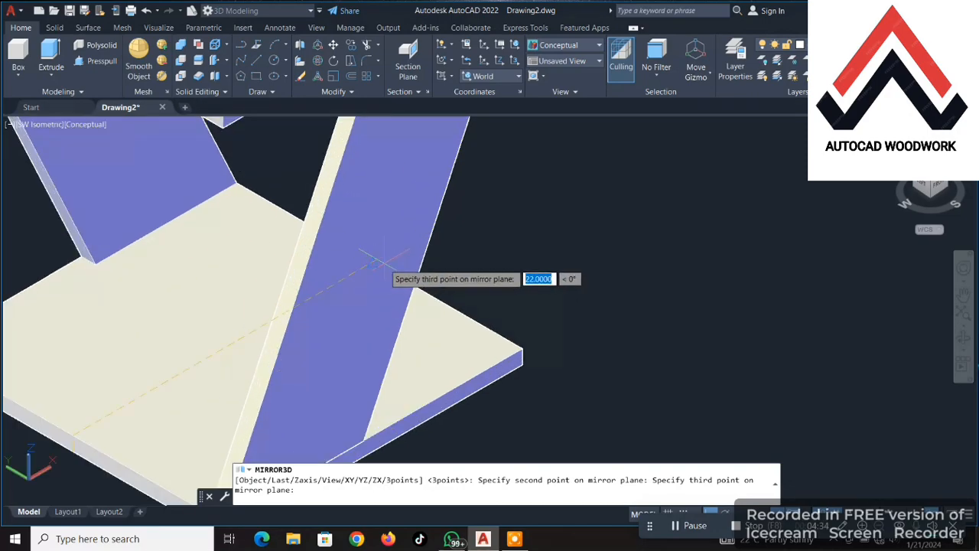
pyautogui.click(373, 262)
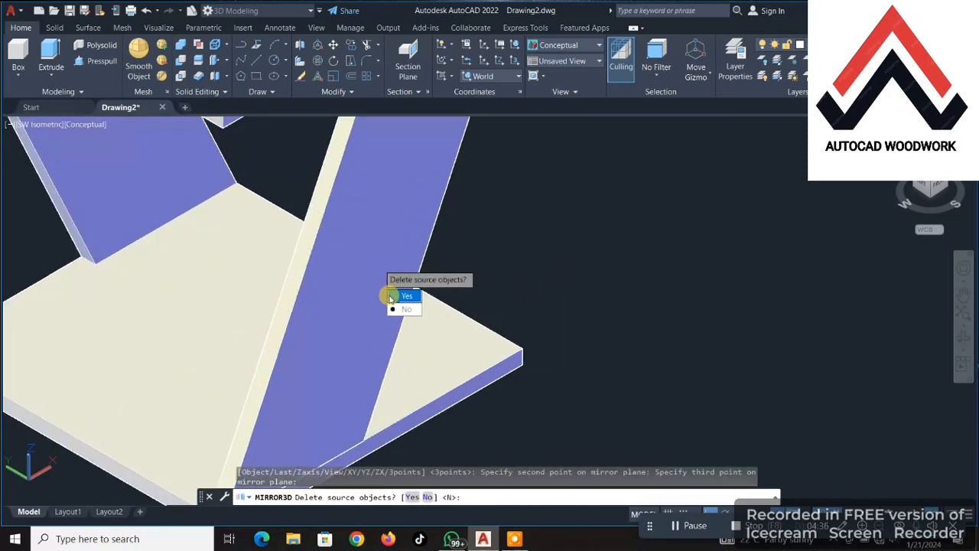
pyautogui.click(401, 309)
pyautogui.scroll(-5, 360, 283)
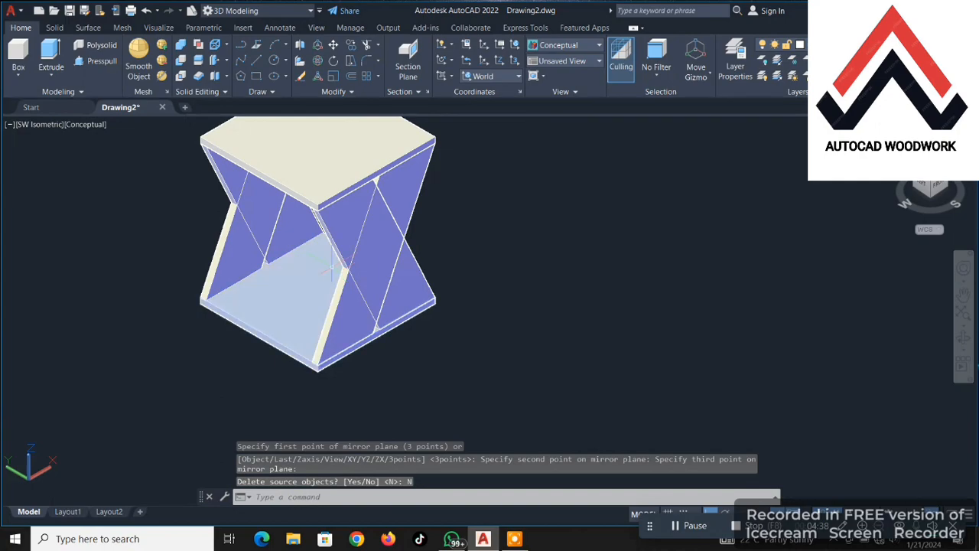
# Step: 3D-move the two mirrored boards from the lower square board's top corner up to the matching top corner of the upper square board
pyautogui.click(340, 233)
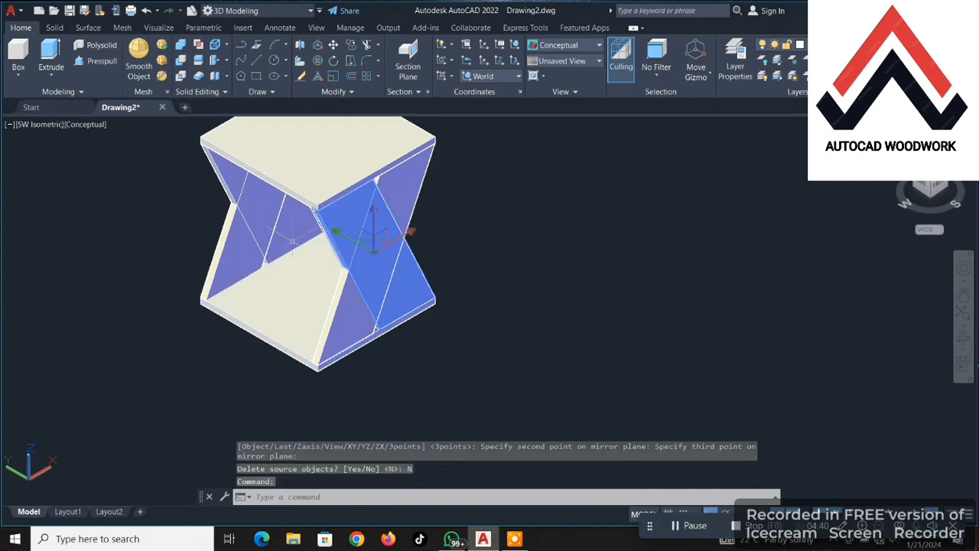
pyautogui.click(253, 249)
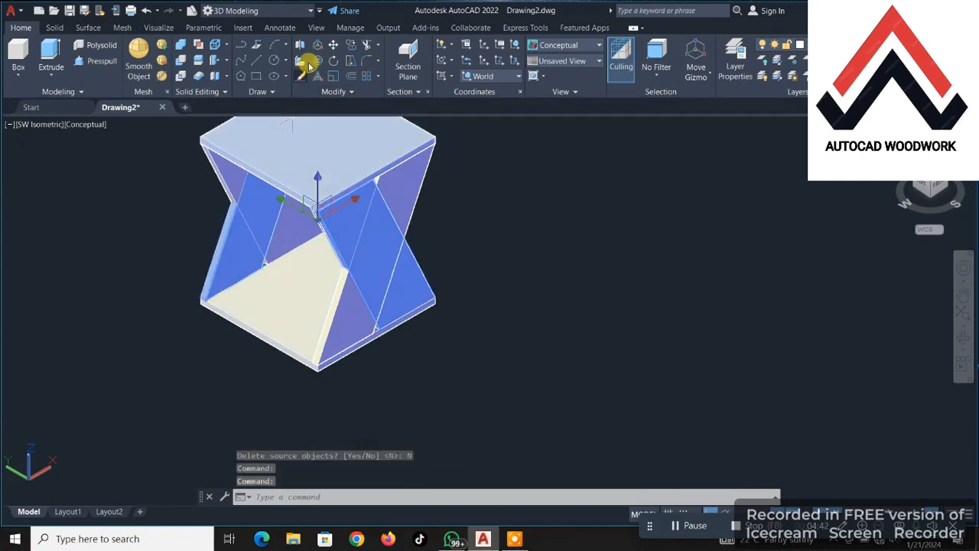
pyautogui.click(328, 92)
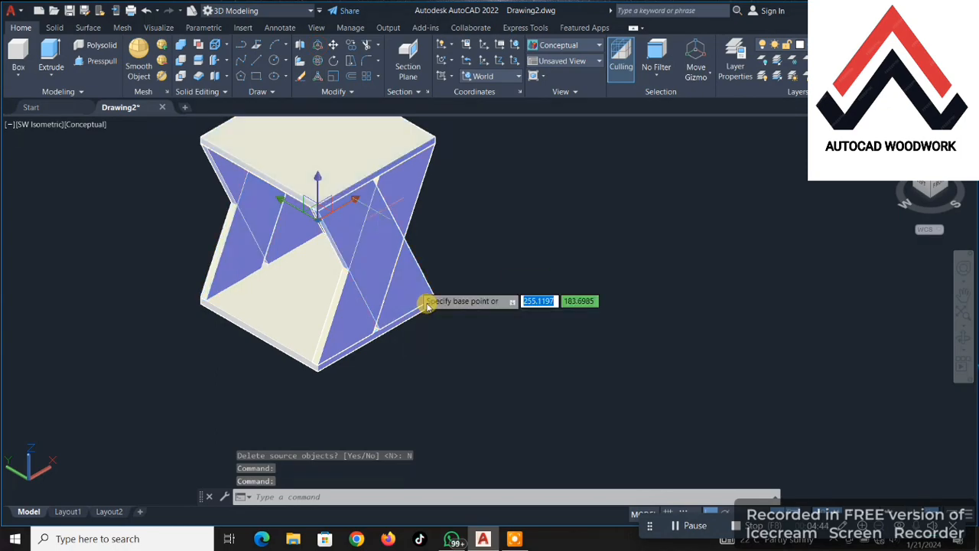
pyautogui.scroll(6, 436, 300)
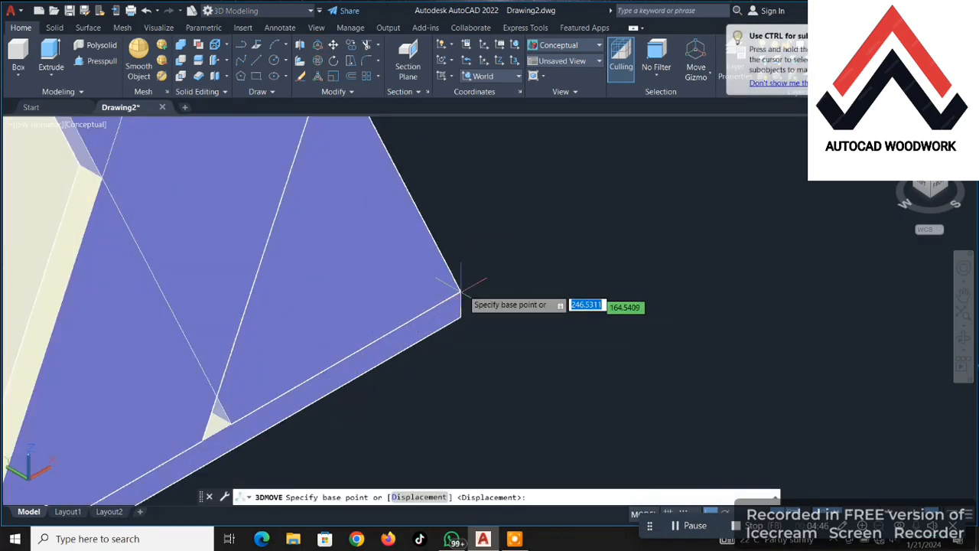
pyautogui.click(462, 289)
pyautogui.scroll(-7, 459, 275)
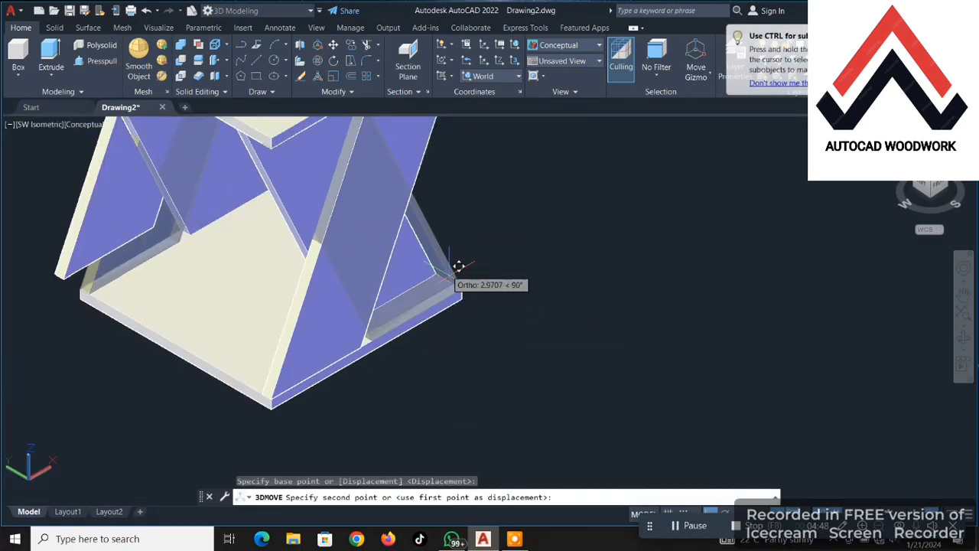
pyautogui.keyDown('shift'); pyautogui.moveTo(440, 201); pyautogui.dragTo(422, 230, button='middle'); pyautogui.keyUp('shift')
pyautogui.scroll(3, 422, 206)
pyautogui.scroll(2, 411, 210)
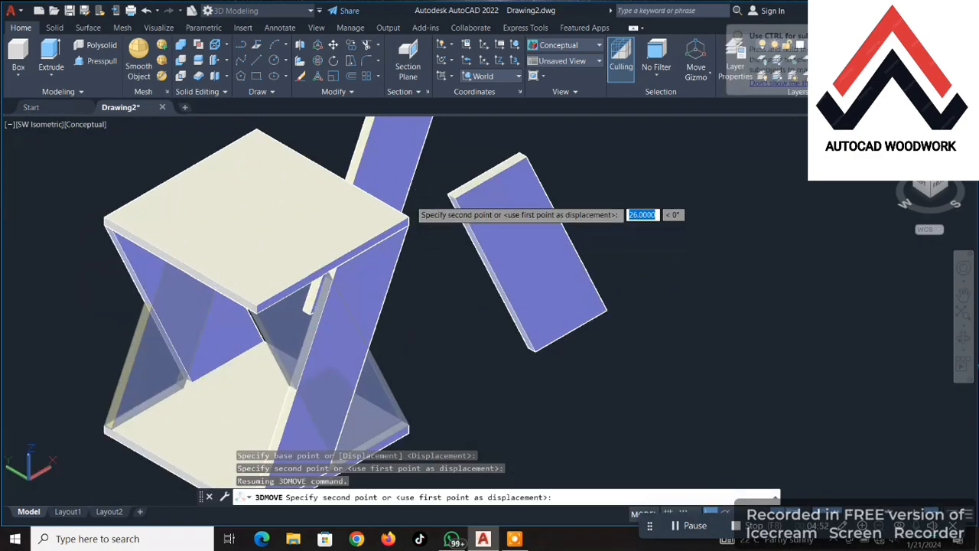
pyautogui.click(408, 216)
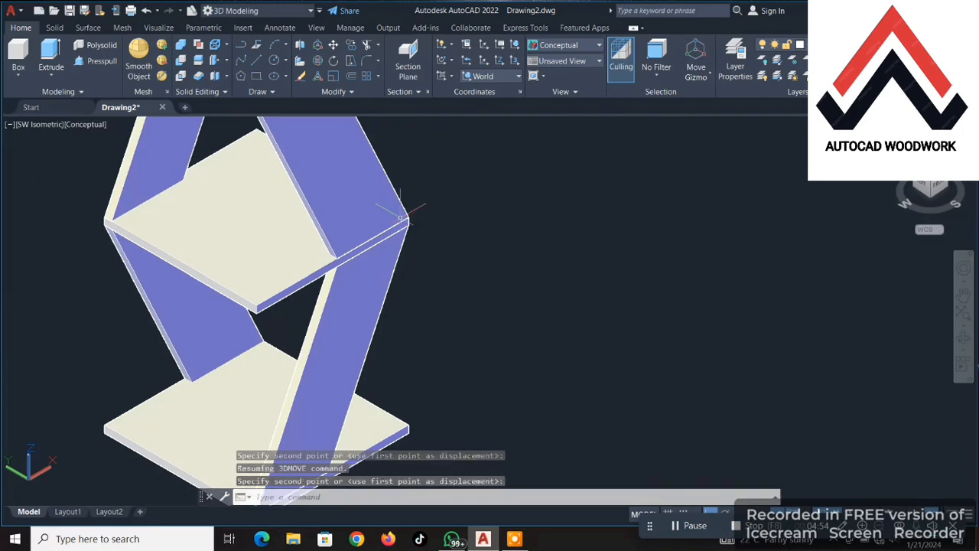
# Step: 3D-rotate the two moved tilted boards a quarter turn about the vertical axis at their common centre
pyautogui.scroll(-3, 399, 217)
pyautogui.click(377, 215)
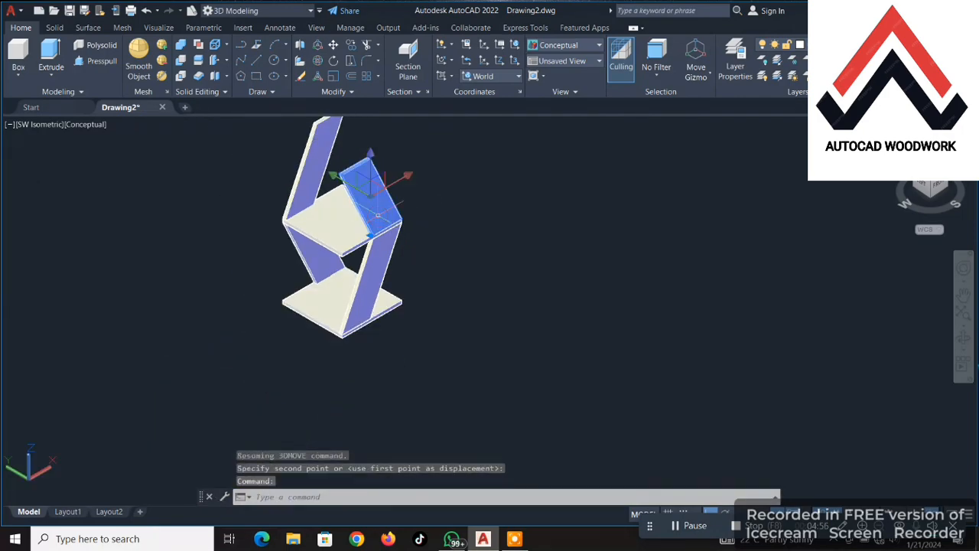
pyautogui.click(311, 171)
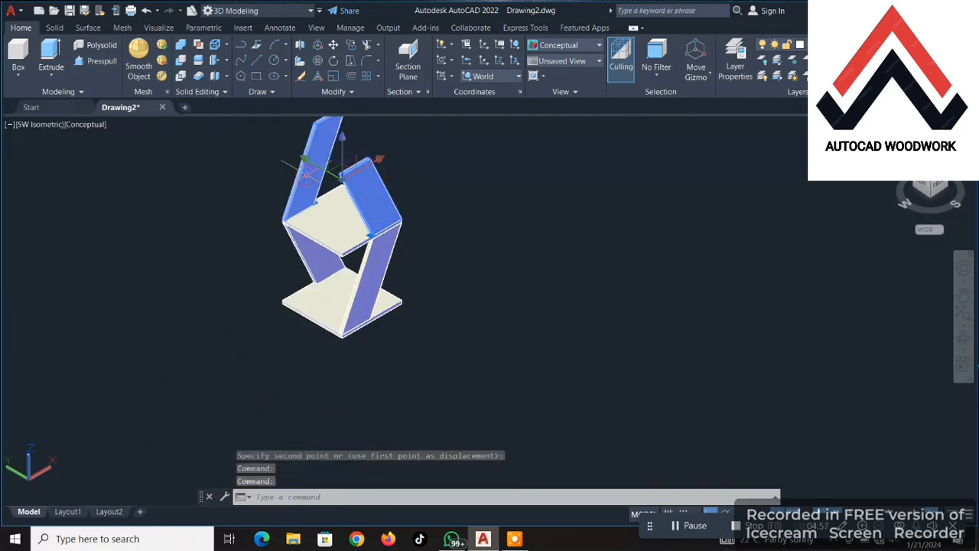
pyautogui.click(320, 62)
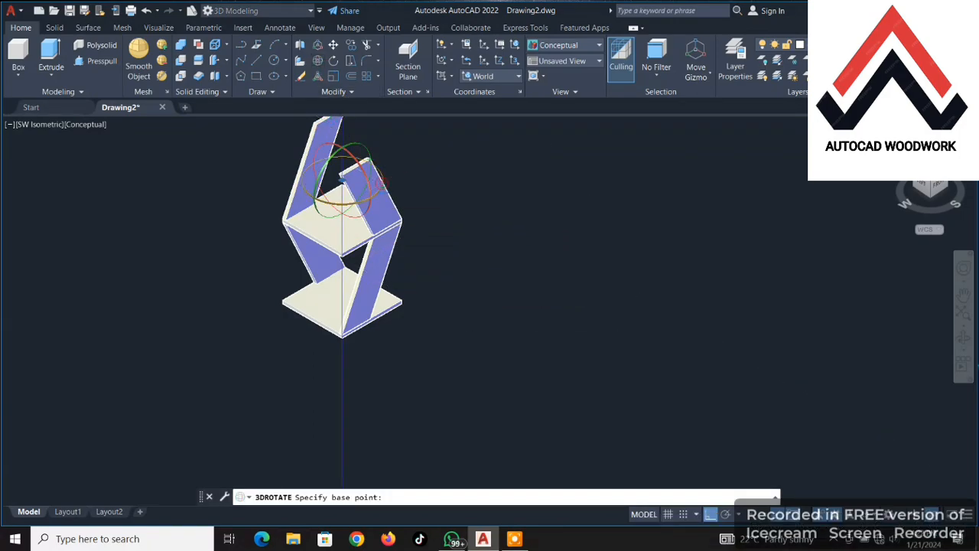
pyautogui.click(339, 197)
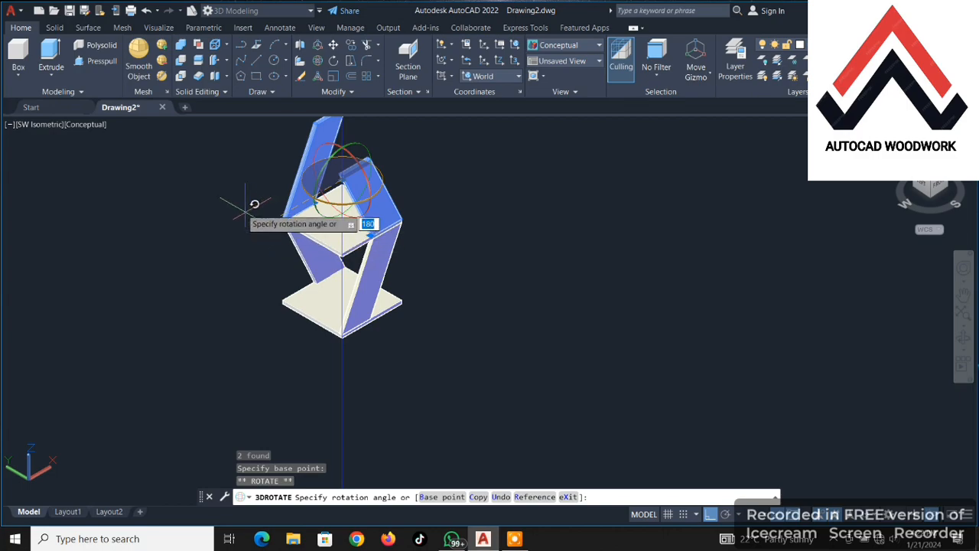
pyautogui.click(432, 197)
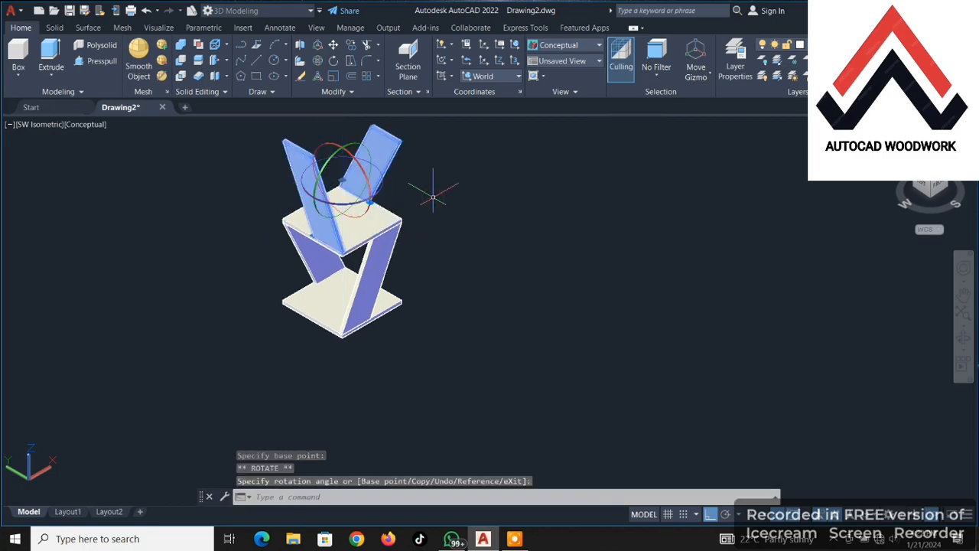
pyautogui.moveTo(420, 226); pyautogui.dragTo(415, 271, button='middle')
pyautogui.press('Escape')
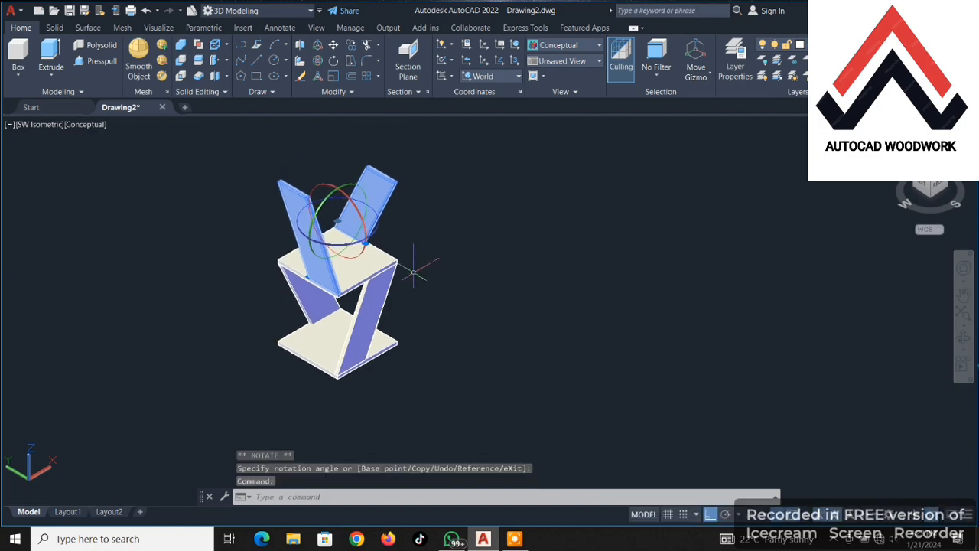
pyautogui.press('Escape')
# Step: Copy the upper square board straight up by its bottom corner to the top corner of the rotated tilted boards
pyautogui.click(371, 241)
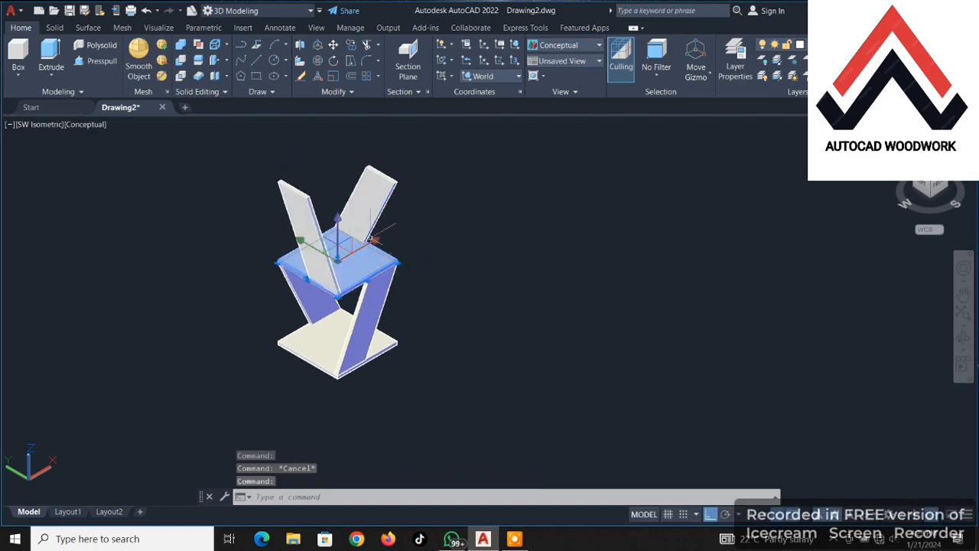
pyautogui.click(353, 49)
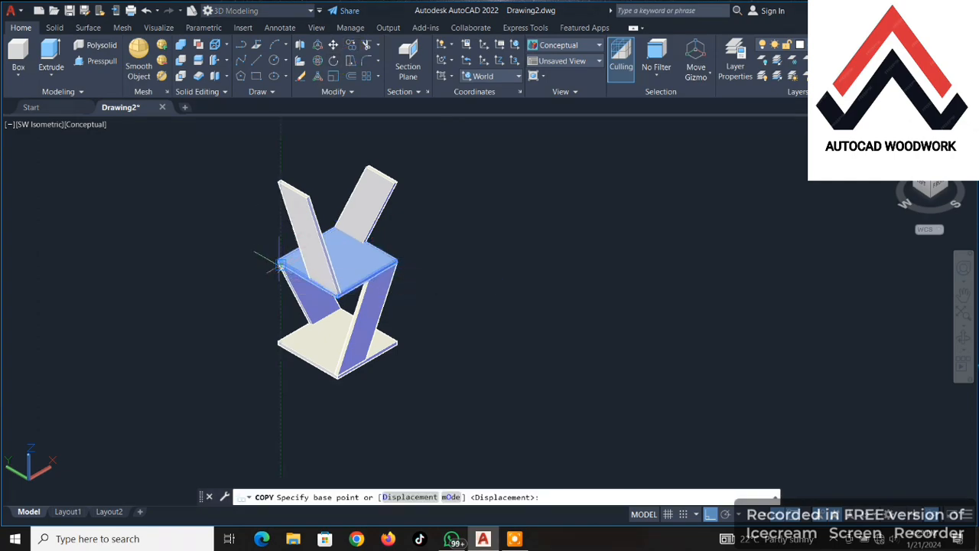
pyautogui.scroll(5, 274, 260)
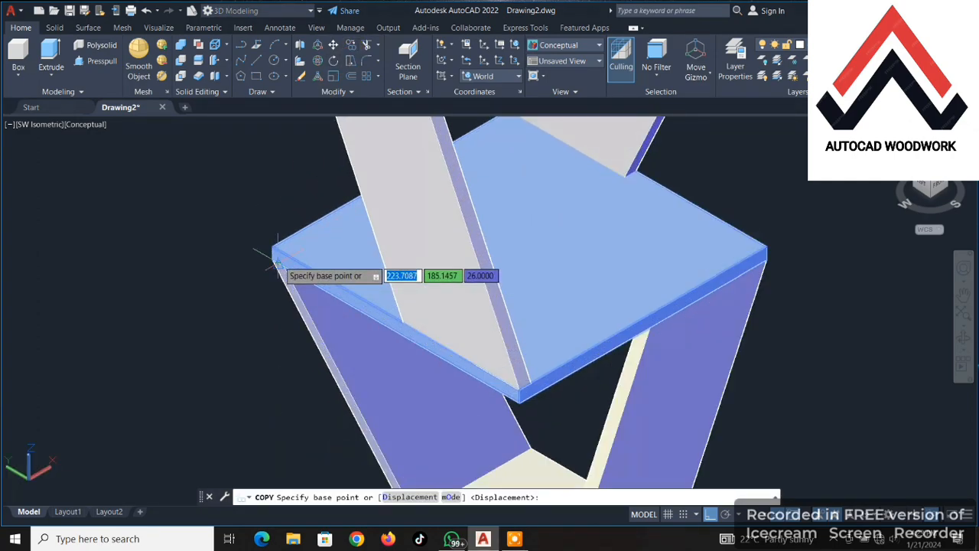
pyautogui.scroll(3, 276, 259)
pyautogui.click(264, 251)
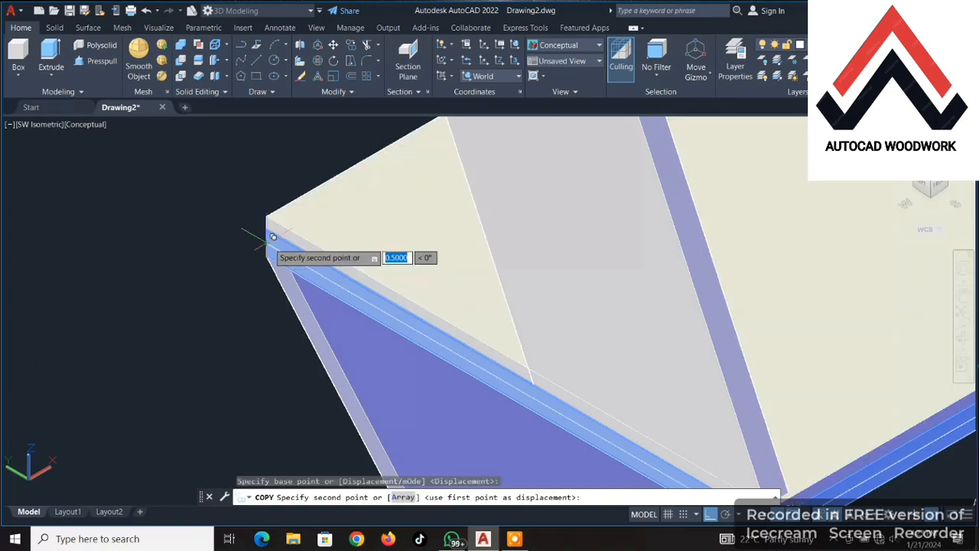
pyautogui.scroll(-6, 270, 229)
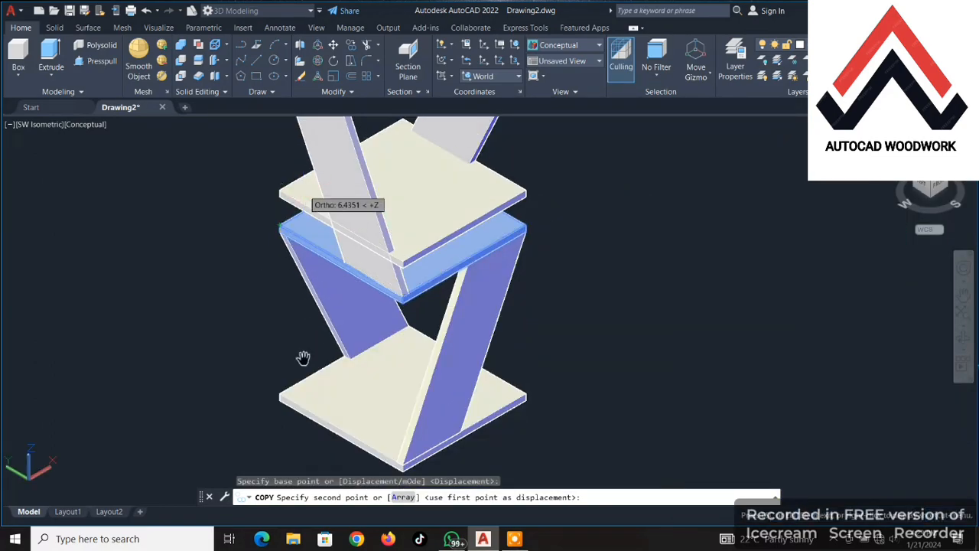
pyautogui.scroll(6, 302, 252)
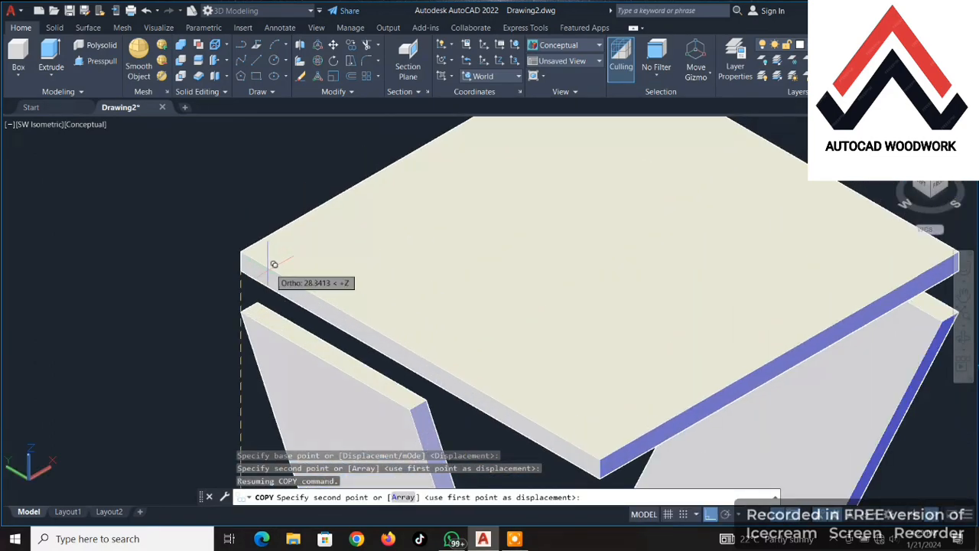
pyautogui.rightClick(241, 310)
pyautogui.click(264, 321)
pyautogui.scroll(-6, 283, 321)
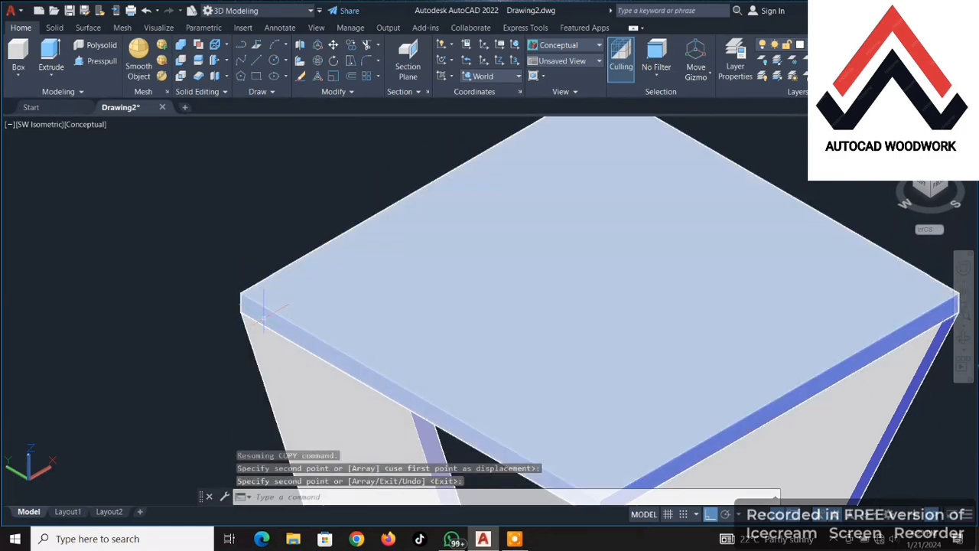
# Step: 3D-mirror the upper tier's two tilted boards across the vertical plane through the middle square board's opposite edge midpoints, keeping the source boards
pyautogui.scroll(-5, 283, 321)
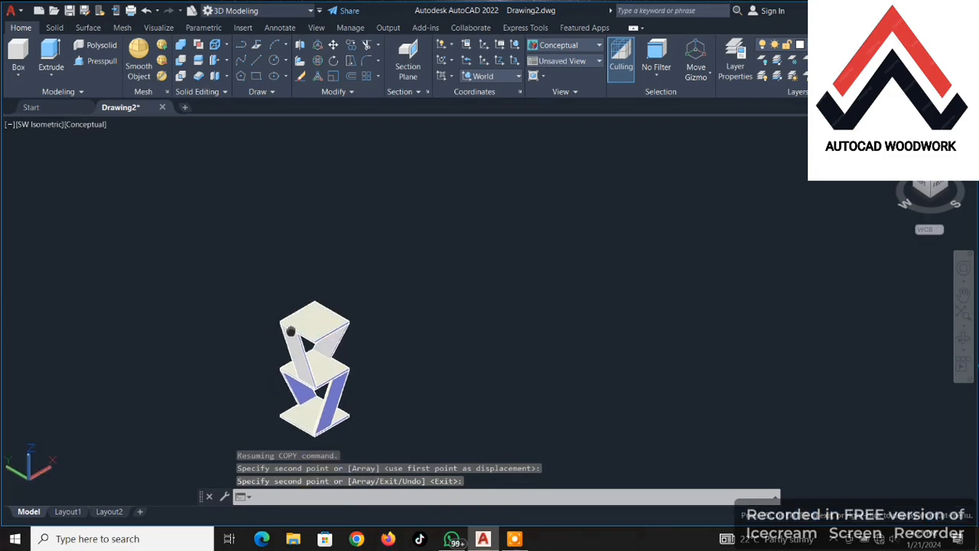
pyautogui.scroll(2, 310, 302)
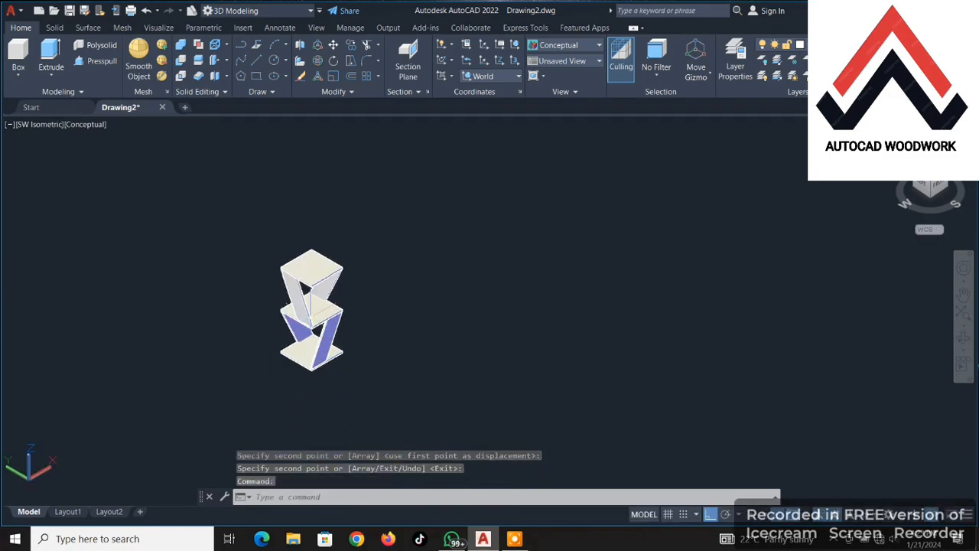
pyautogui.click(300, 313)
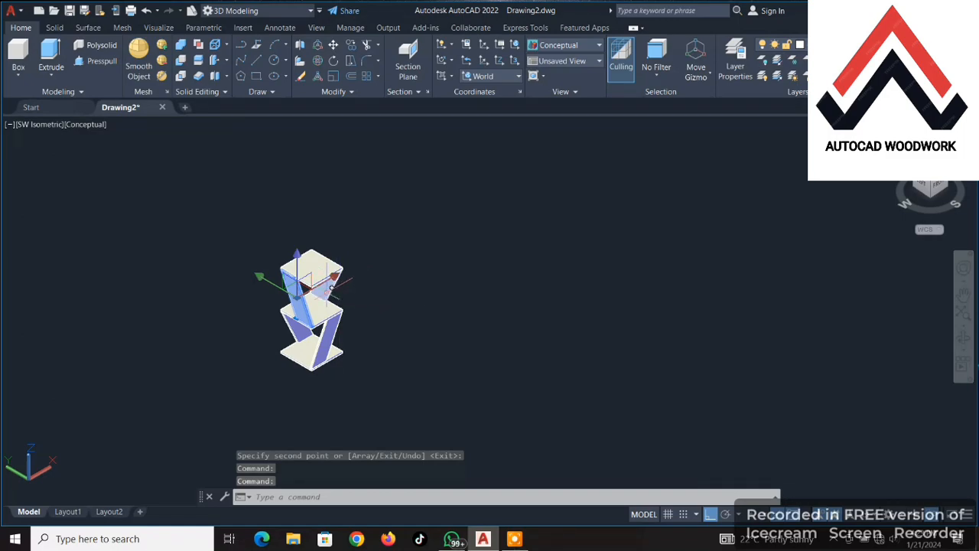
pyautogui.click(326, 291)
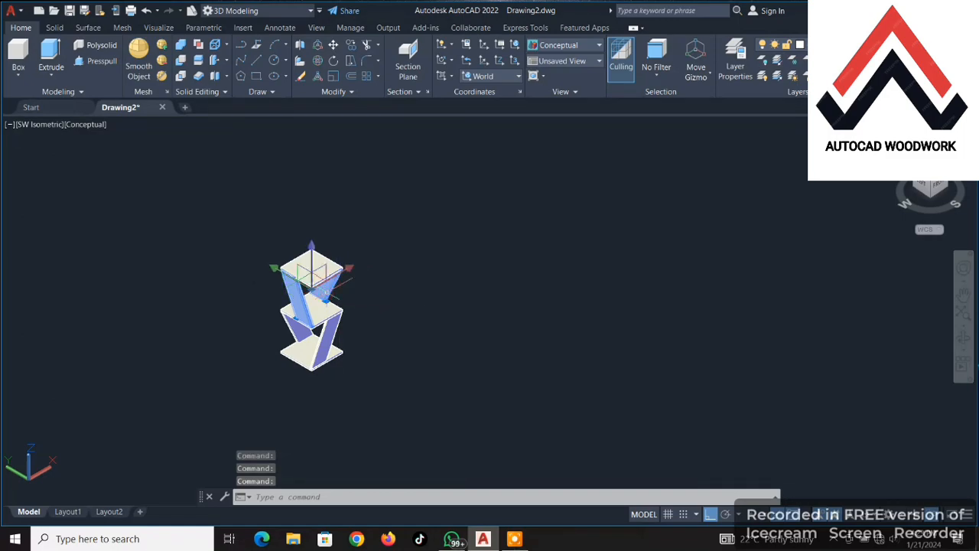
pyautogui.click(304, 46)
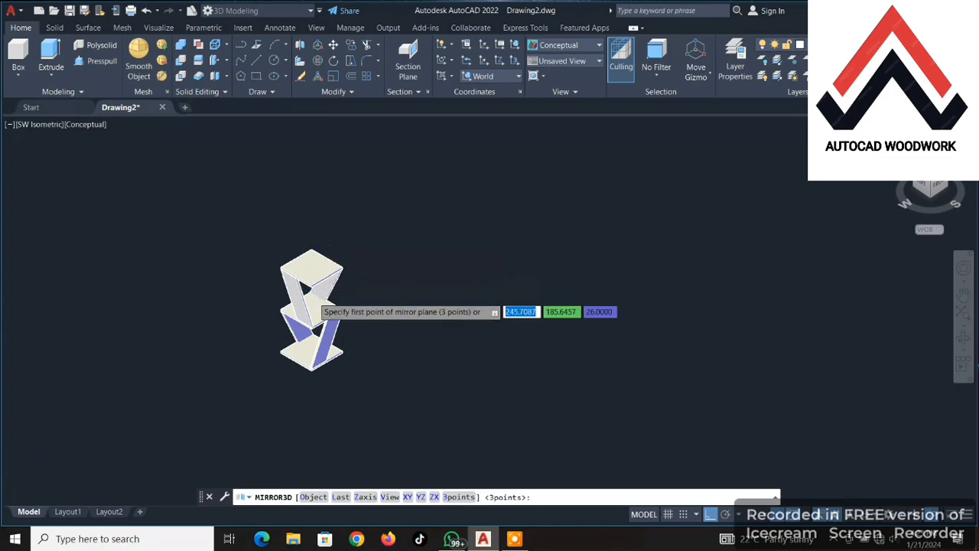
pyautogui.scroll(2, 285, 343)
pyautogui.scroll(4, 284, 342)
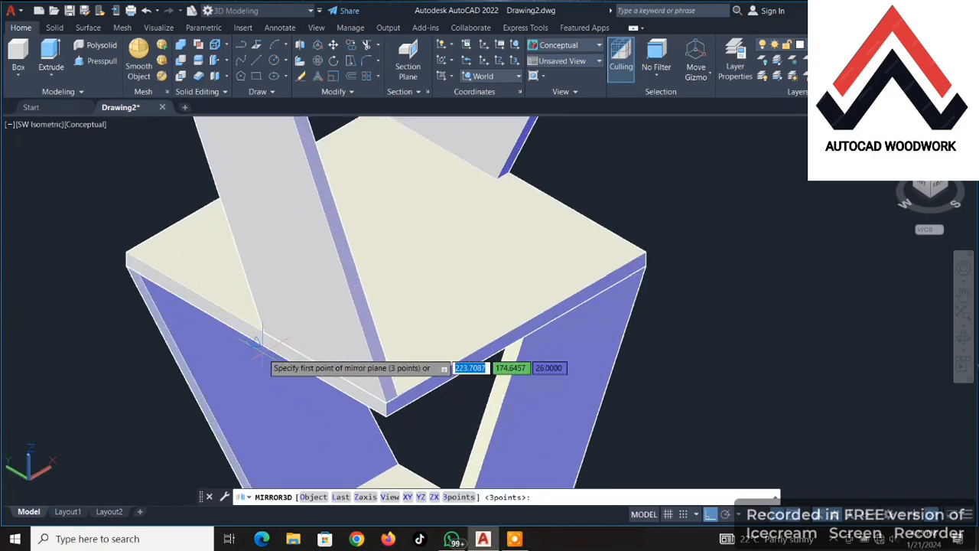
pyautogui.click(257, 329)
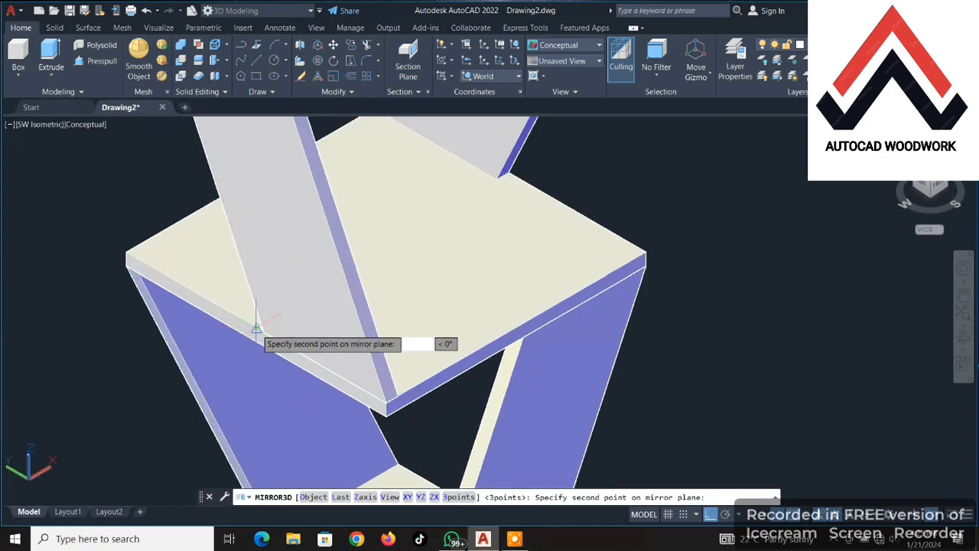
pyautogui.click(255, 329)
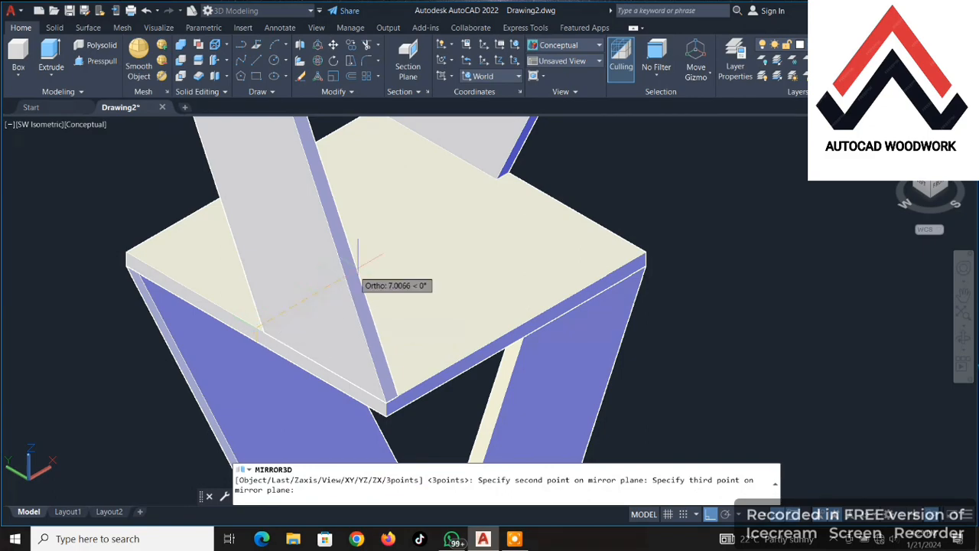
pyautogui.click(516, 178)
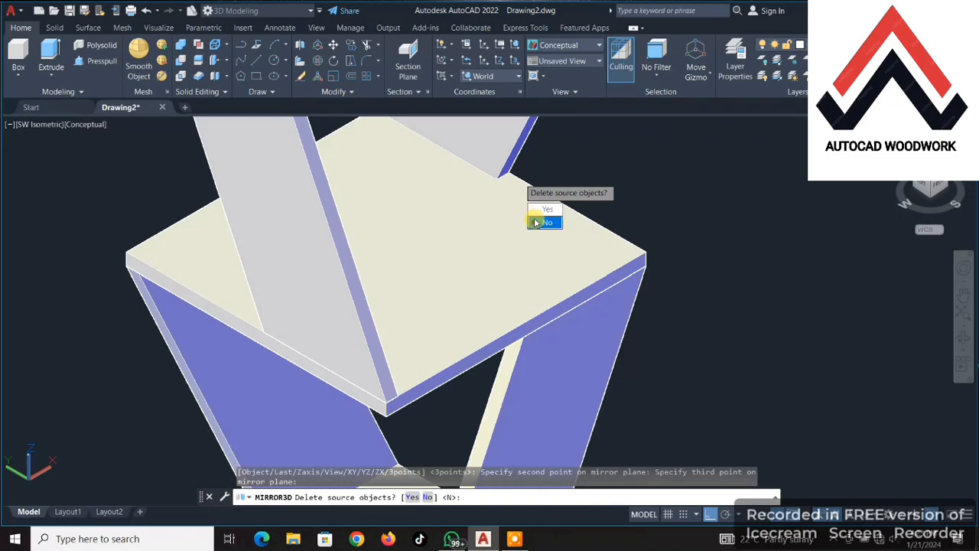
pyautogui.click(537, 218)
# Step: 3D-move the two mirrored boards from the middle square board's top corner up to the matching top corner of the uppermost square board
pyautogui.scroll(-5, 306, 322)
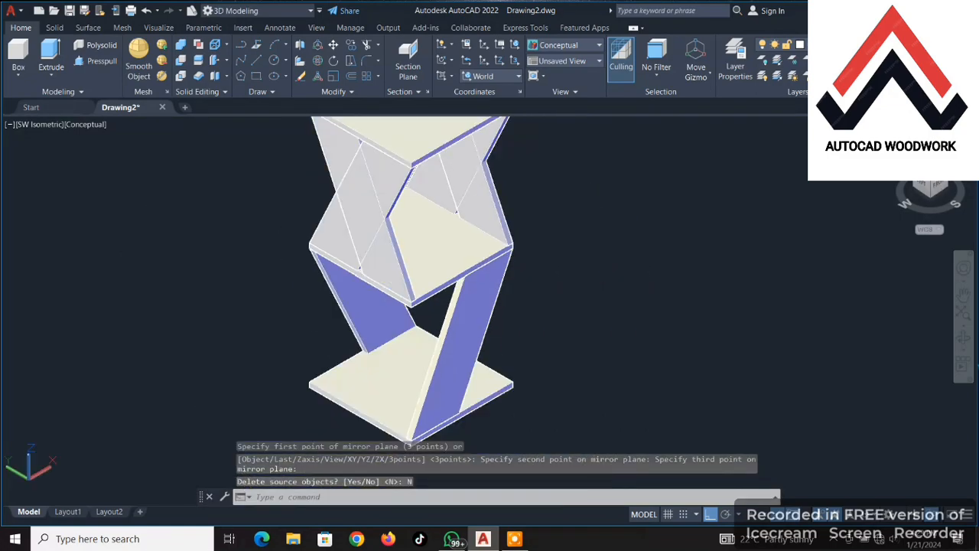
pyautogui.click(310, 245)
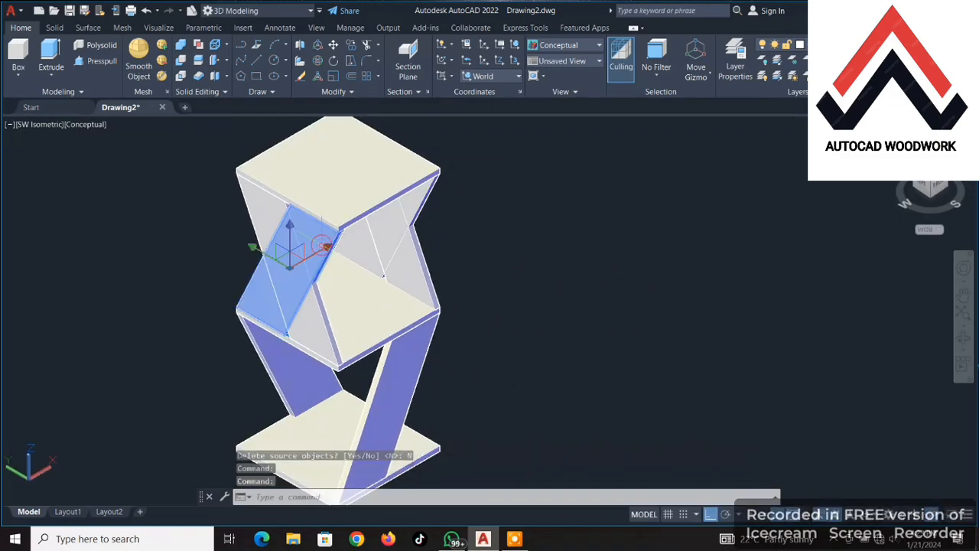
pyautogui.click(406, 267)
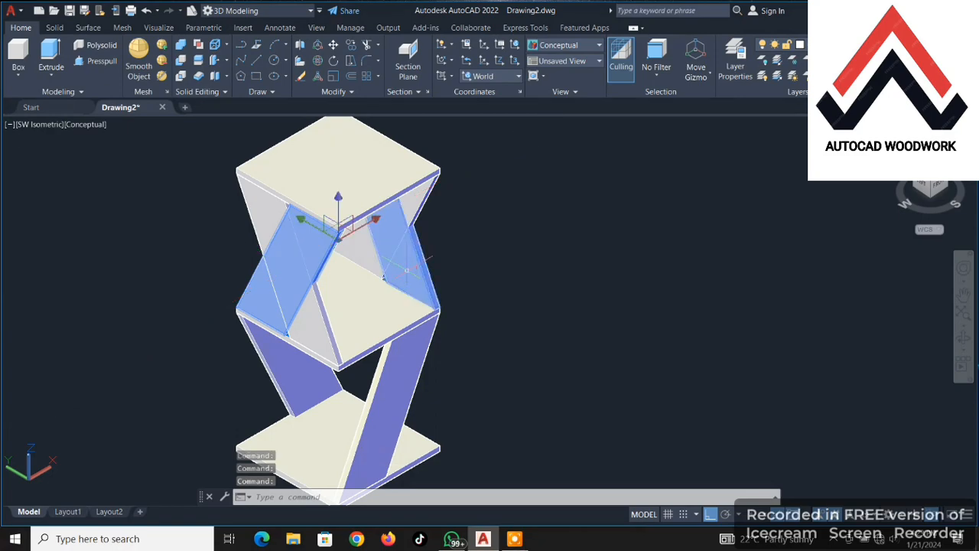
pyautogui.click(320, 48)
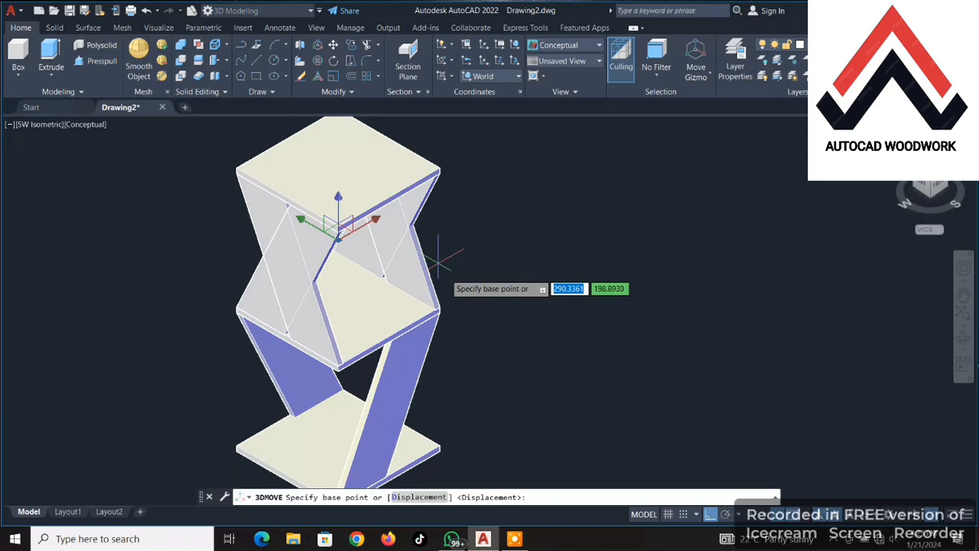
pyautogui.scroll(3, 437, 309)
pyautogui.click(441, 304)
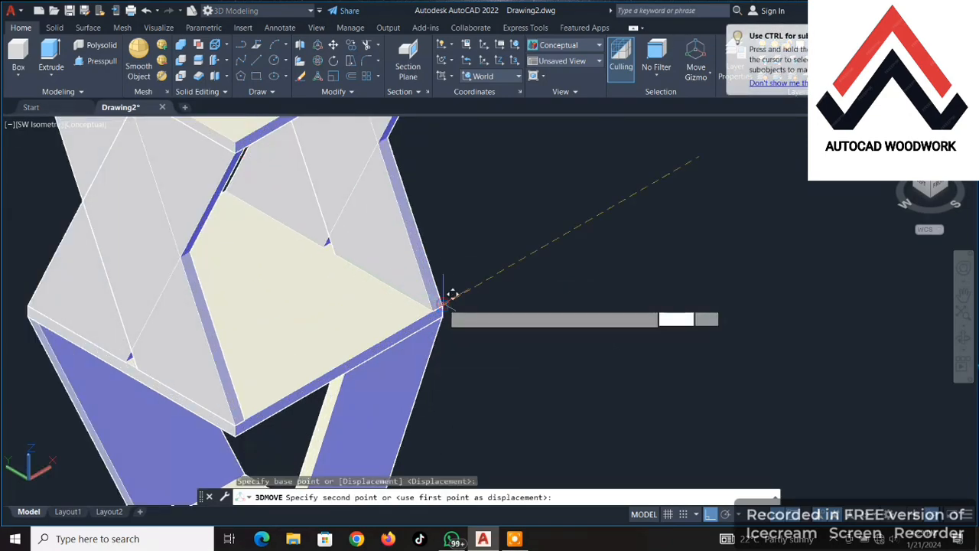
pyautogui.scroll(-4, 452, 295)
pyautogui.scroll(5, 444, 176)
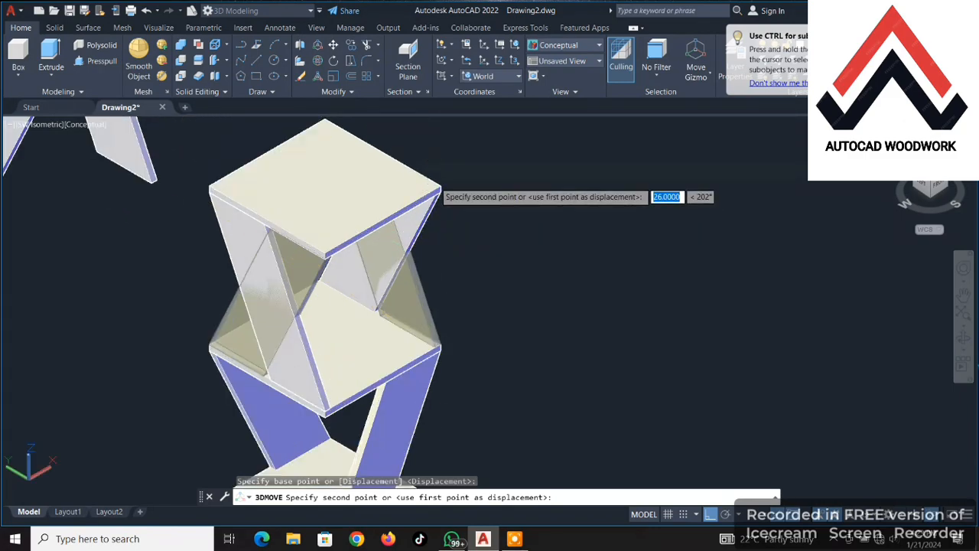
pyautogui.scroll(-3, 453, 182)
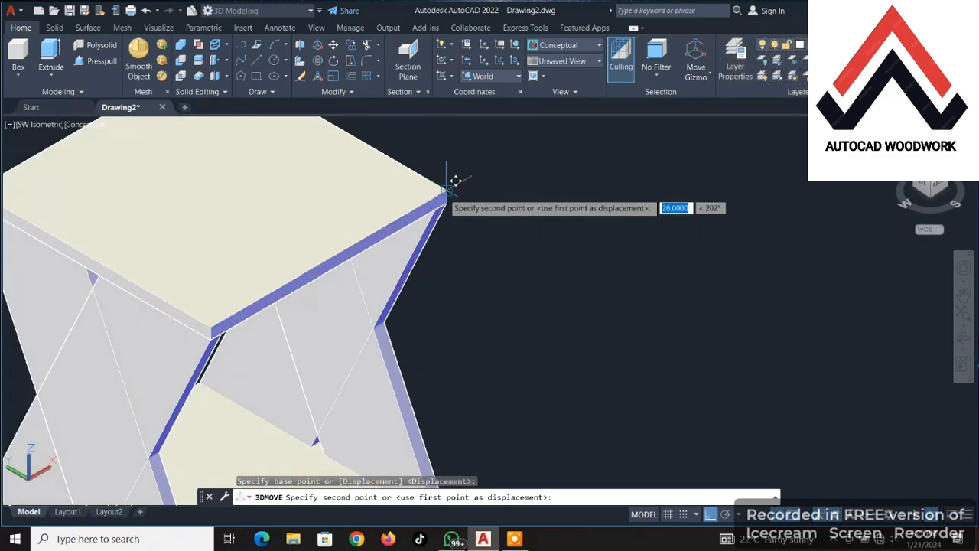
pyautogui.click(444, 192)
pyautogui.scroll(-5, 354, 210)
pyautogui.scroll(-3, 355, 215)
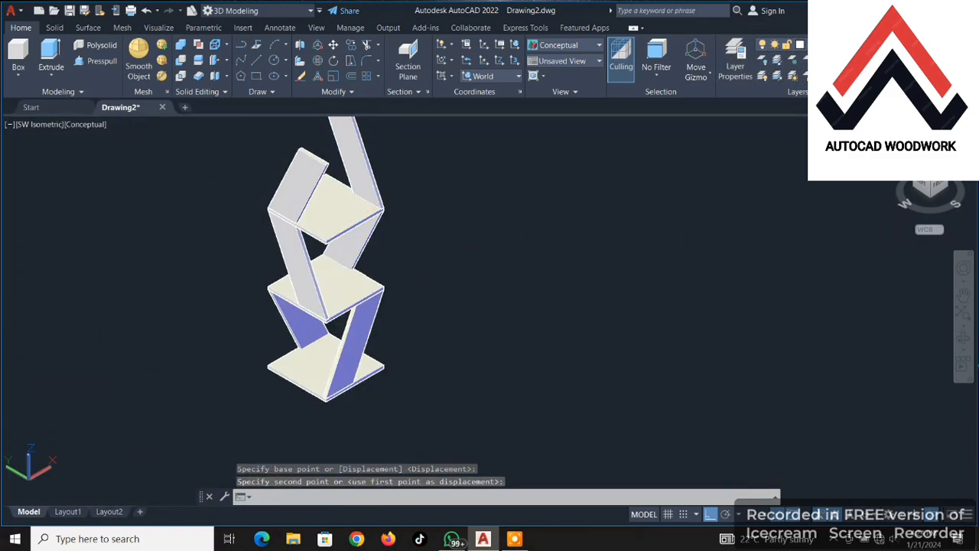
# Step: 3D-rotate the two tilted boards on top of the stack a quarter turn about the vertical axis at their common centre
pyautogui.click(355, 229)
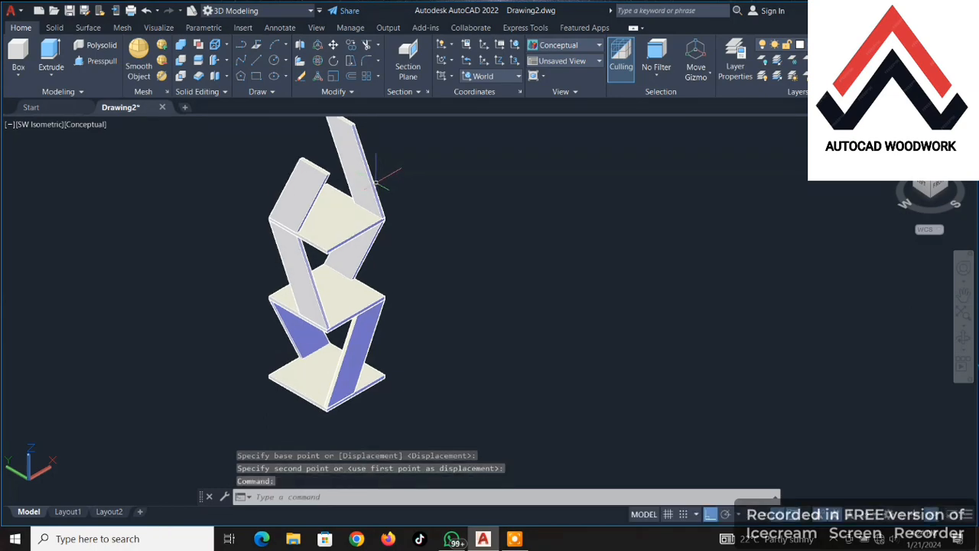
pyautogui.click(368, 181)
pyautogui.click(314, 183)
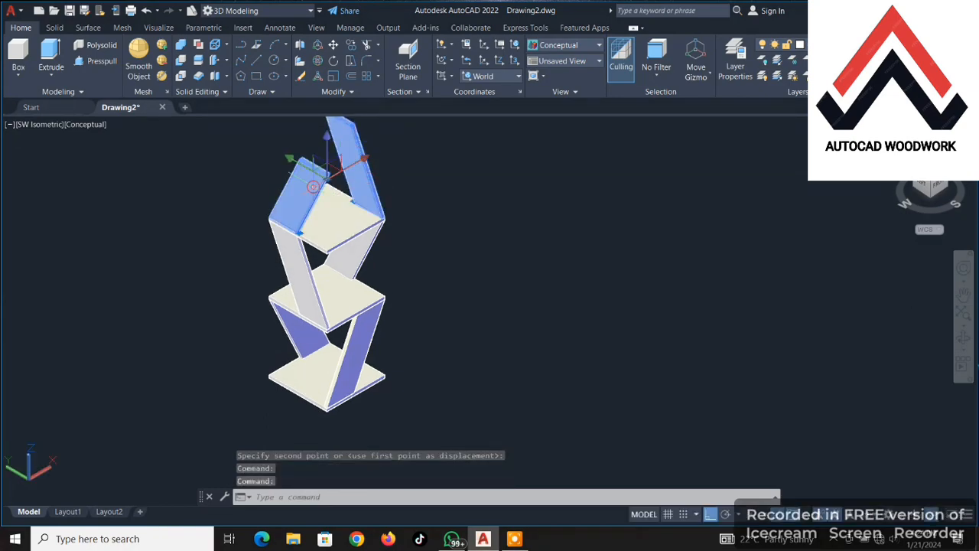
pyautogui.click(315, 61)
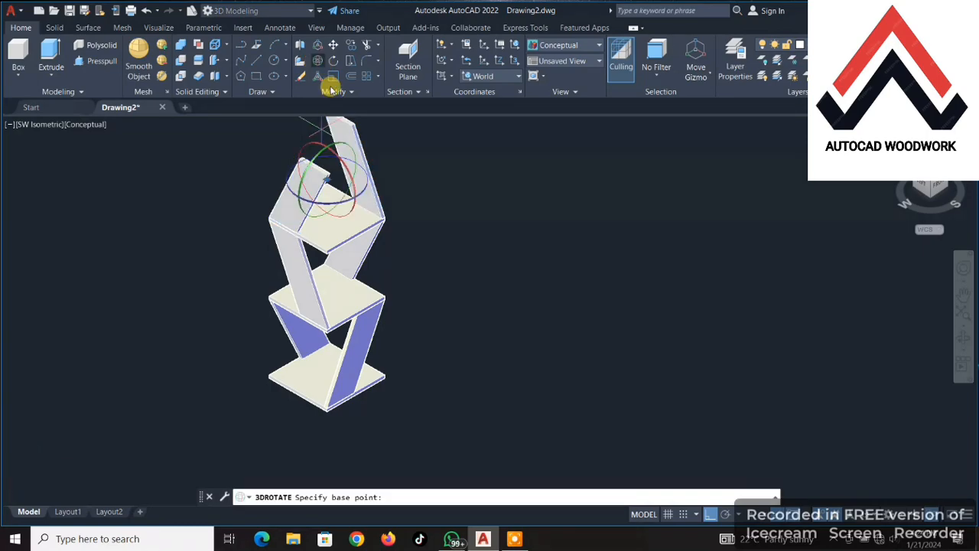
pyautogui.click(364, 186)
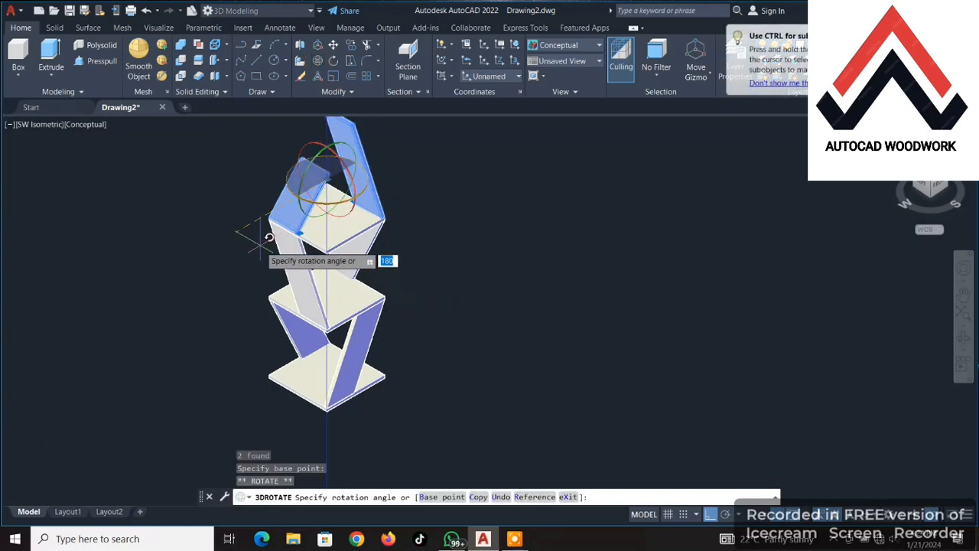
pyautogui.click(250, 208)
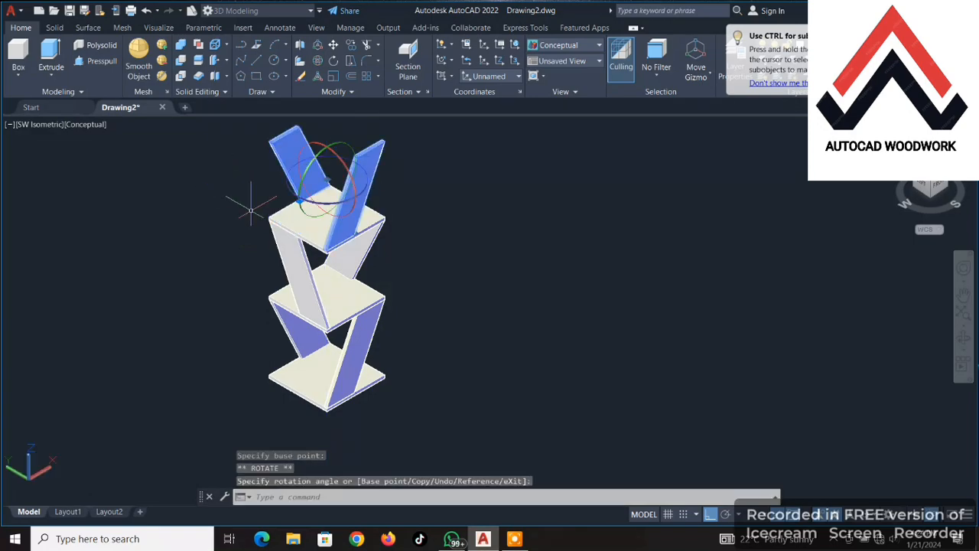
pyautogui.press('Escape')
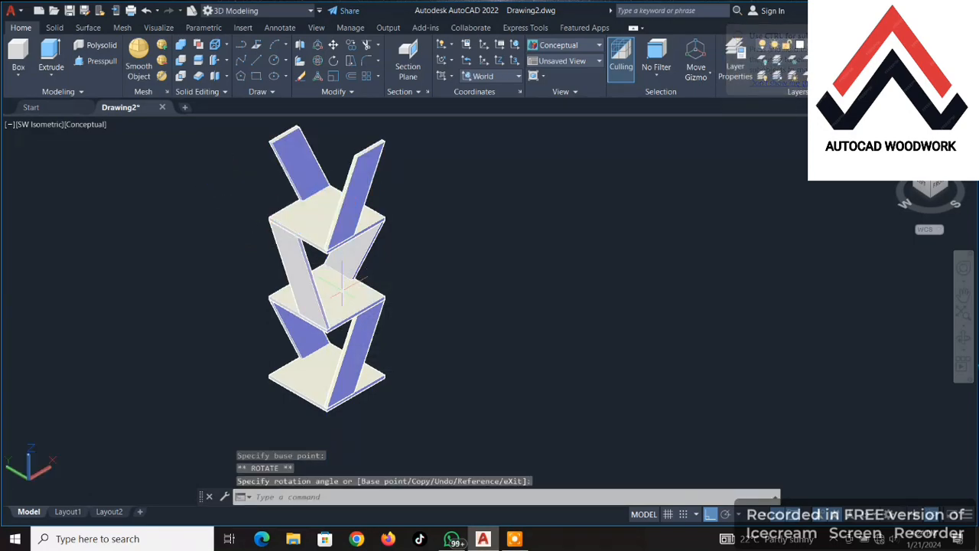
# Step: Copy the uppermost square board straight up by its bottom corner to the top corner of the rotated tilted boards, closing the third tier
pyautogui.click(312, 233)
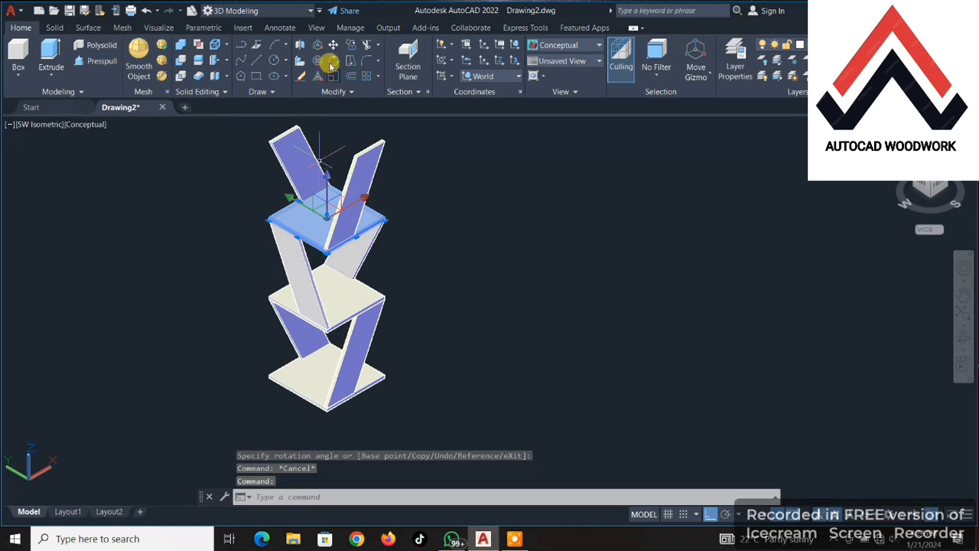
pyautogui.click(358, 74)
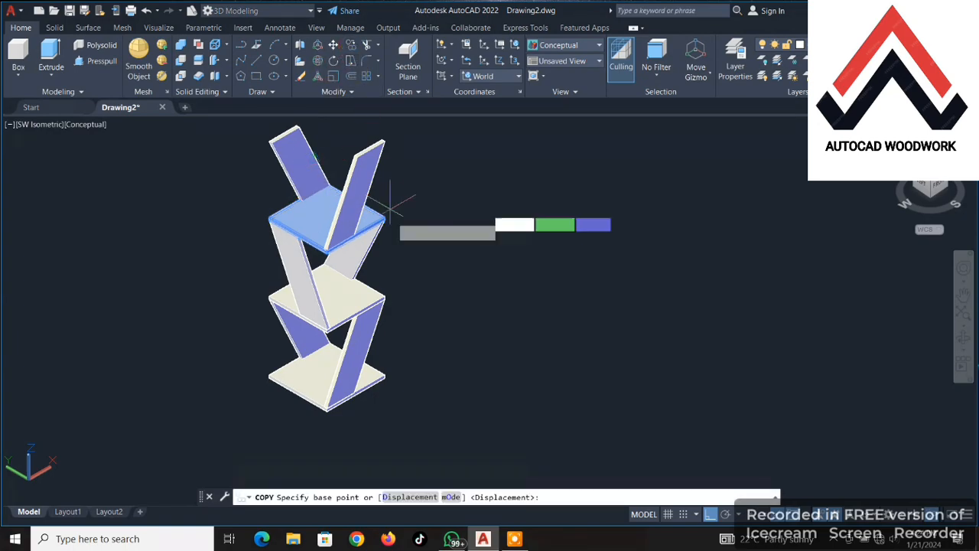
pyautogui.scroll(5, 372, 208)
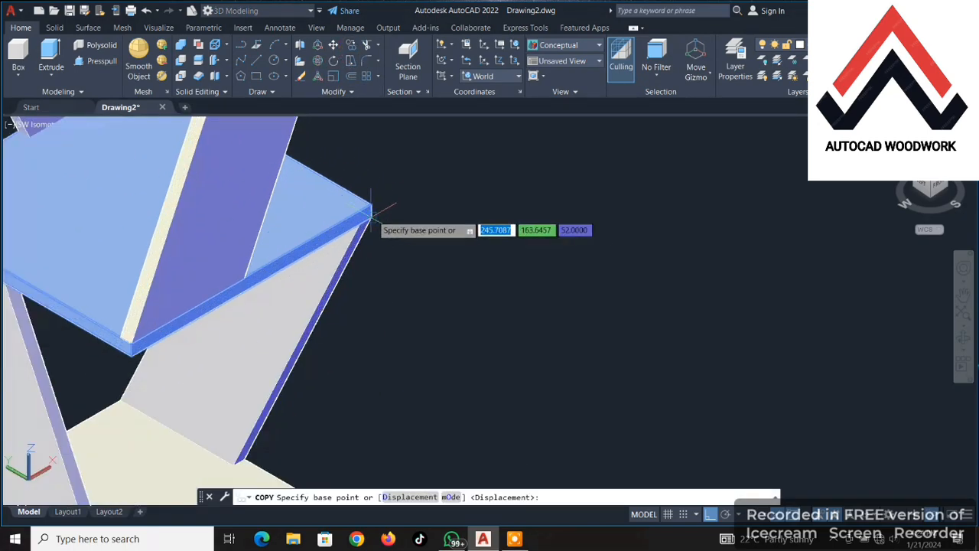
pyautogui.click(372, 208)
pyautogui.scroll(-3, 373, 201)
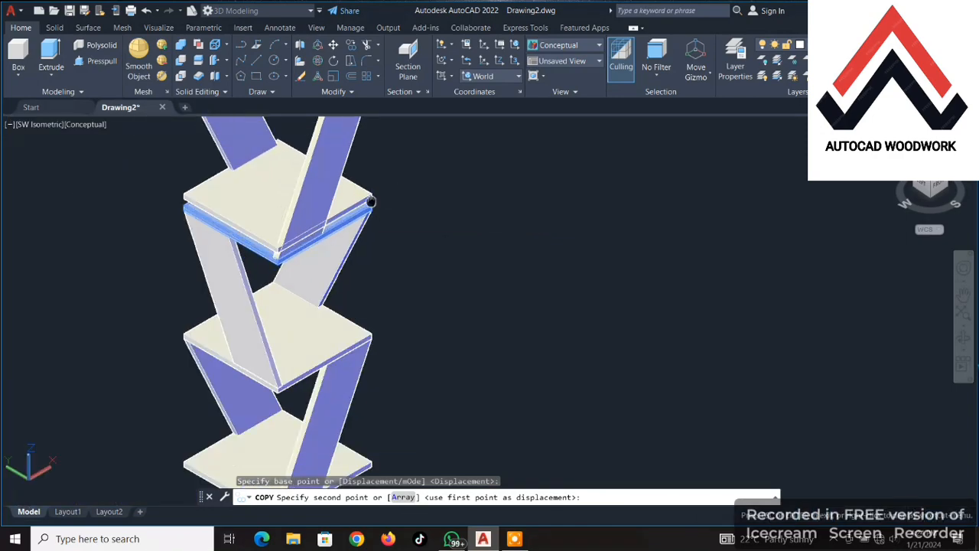
pyautogui.moveTo(370, 197); pyautogui.dragTo(361, 282, button='middle')
pyautogui.scroll(4, 366, 204)
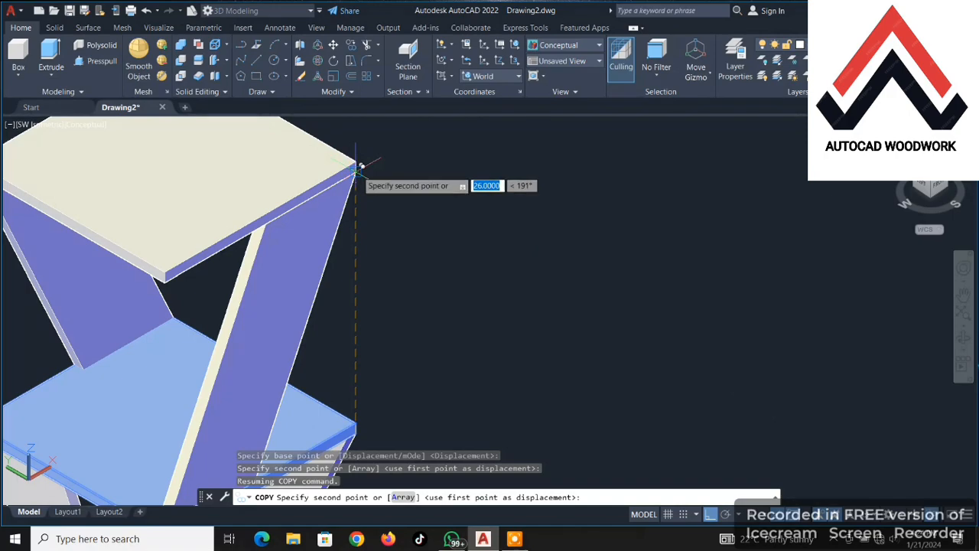
pyautogui.click(364, 164)
pyautogui.rightClick(360, 175)
pyautogui.click(375, 178)
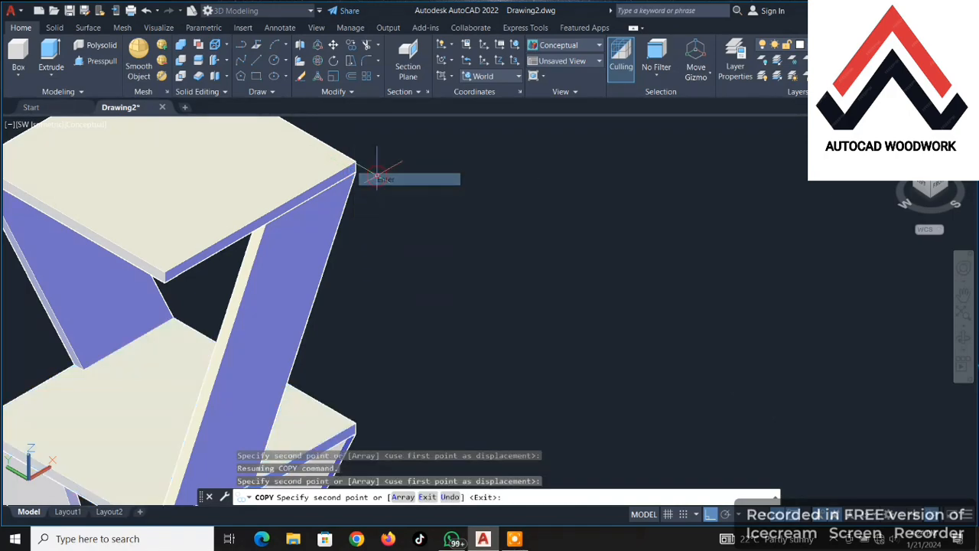
pyautogui.scroll(-3, 376, 178)
pyautogui.scroll(-3, 318, 233)
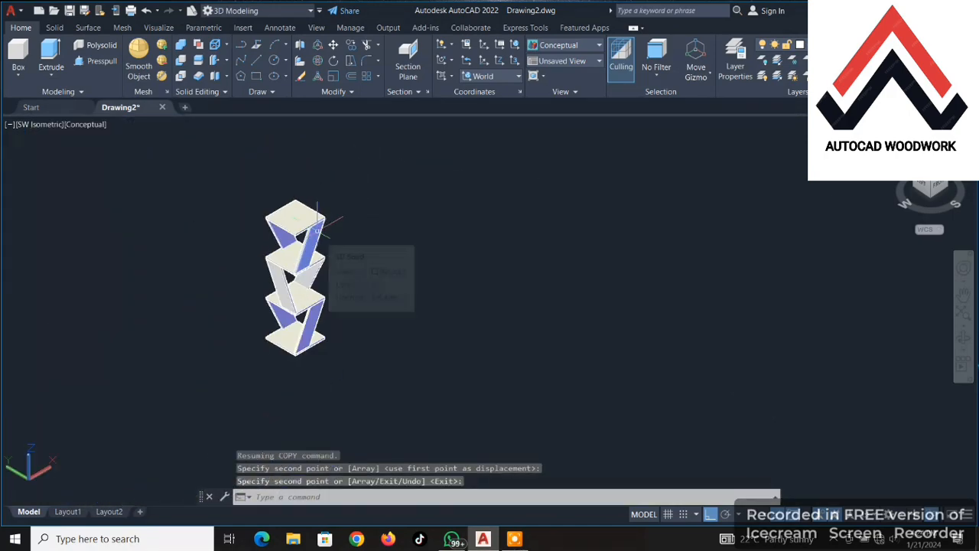
# Step: Open the Materials Browser and set the viewport's visual style to Realistic
pyautogui.moveTo(317, 235); pyautogui.dragTo(336, 219, button='middle')
pyautogui.scroll(-1, 337, 220)
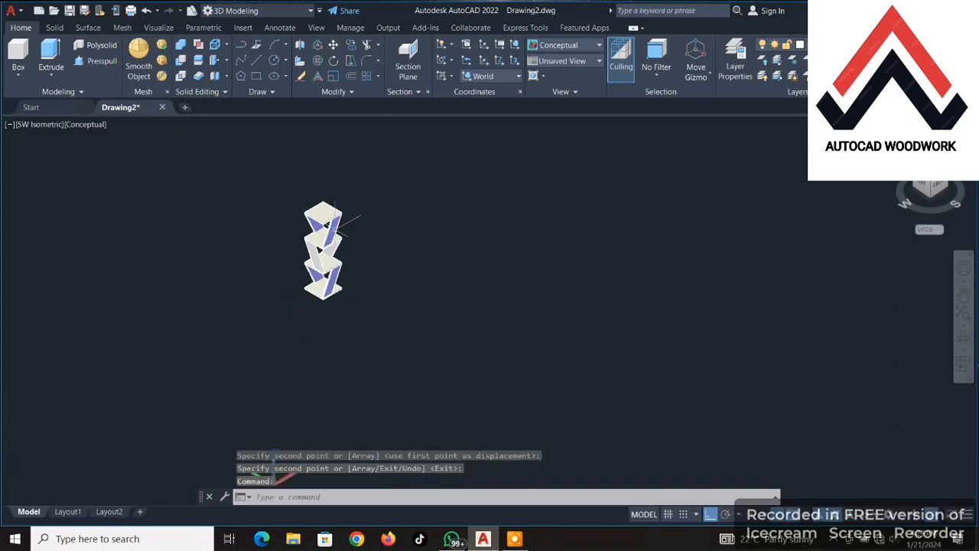
pyautogui.scroll(4, 325, 241)
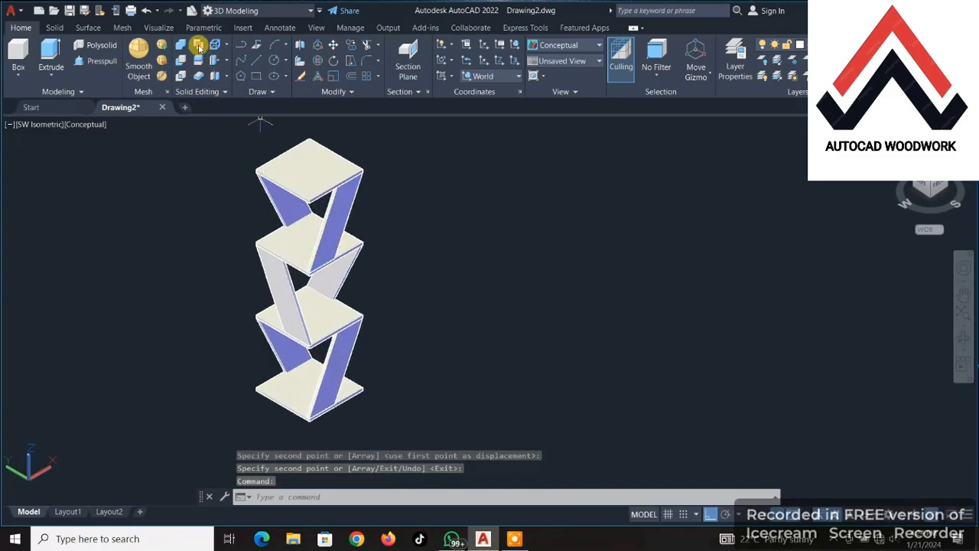
pyautogui.click(158, 27)
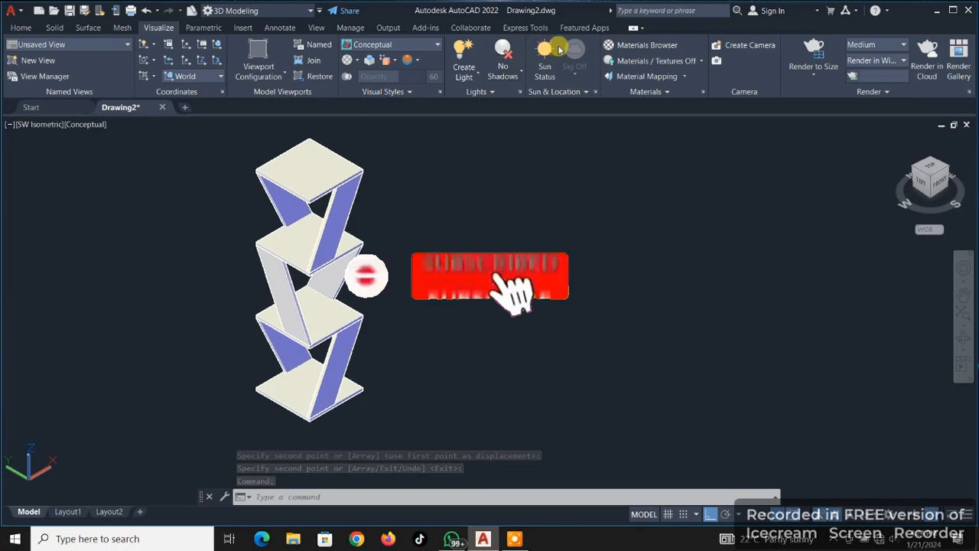
pyautogui.click(626, 45)
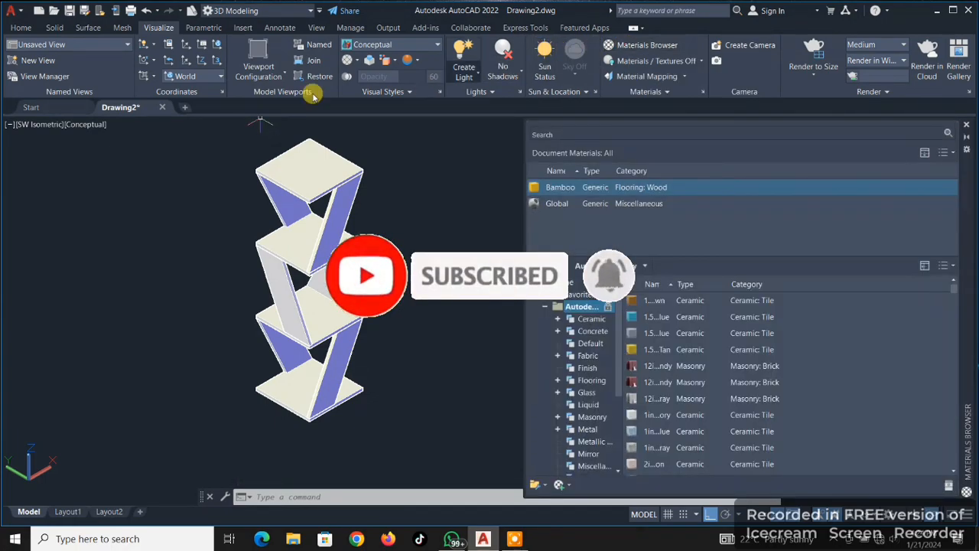
pyautogui.click(82, 125)
pyautogui.click(116, 189)
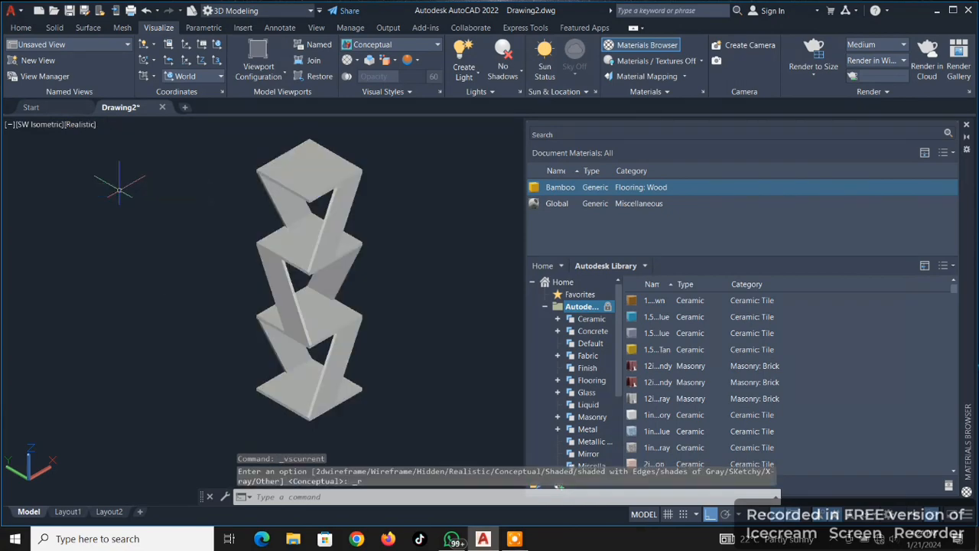
# Step: Apply the Bamboo material to all boards of the three-tier piece and close the Materials Browser and Materials Editor
pyautogui.scroll(-2, 345, 359)
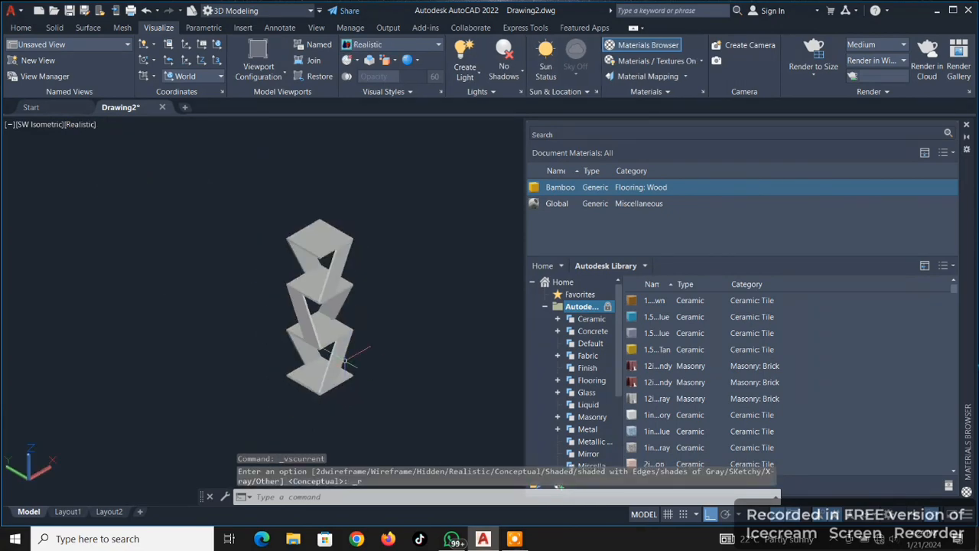
pyautogui.click(374, 399)
pyautogui.click(275, 203)
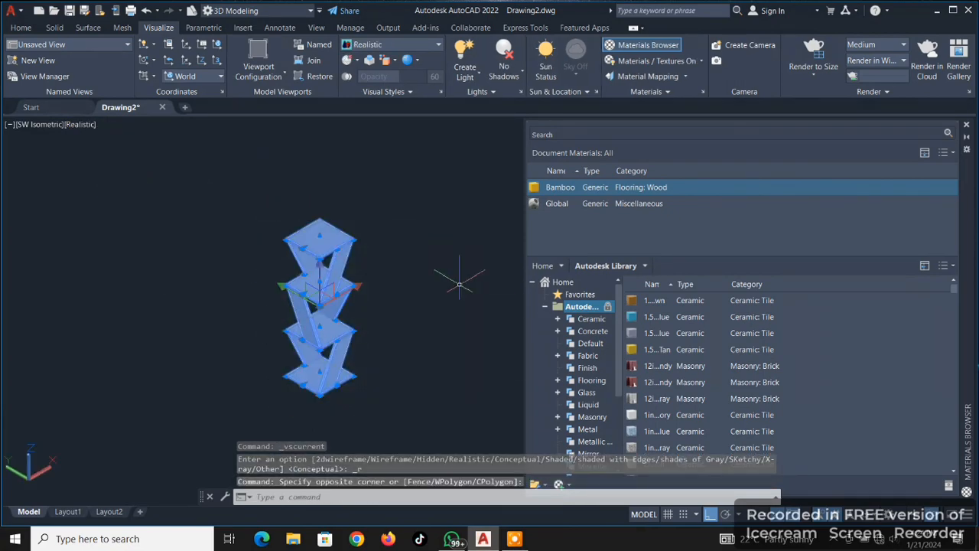
pyautogui.click(949, 187)
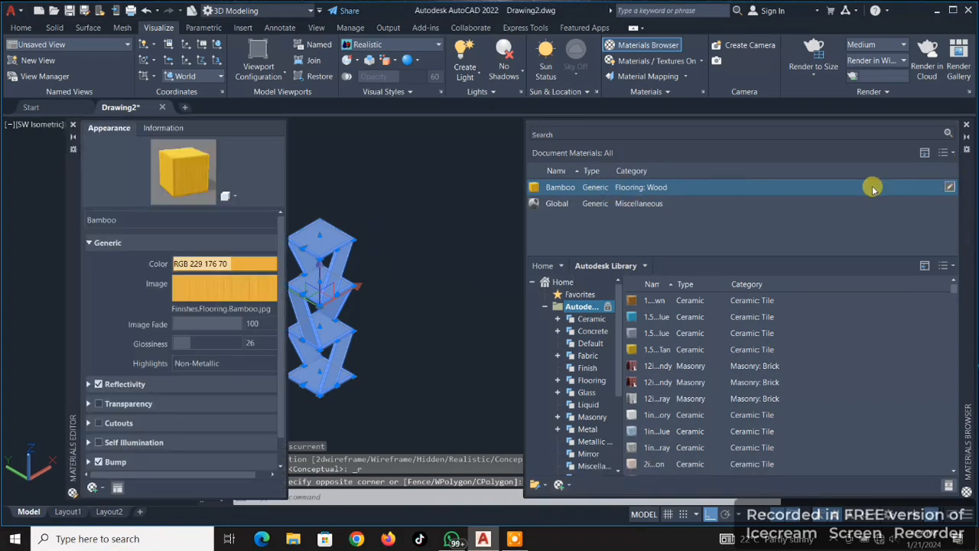
pyautogui.press('Escape')
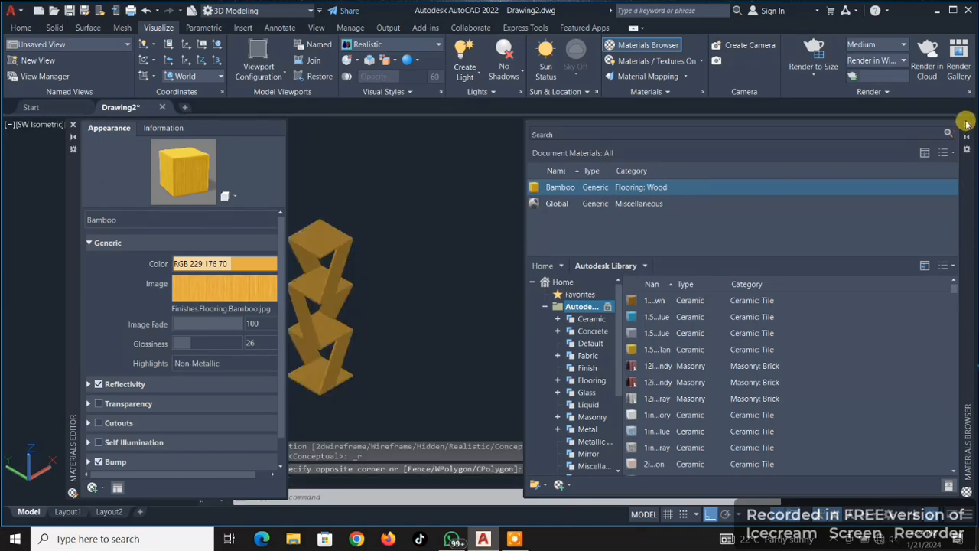
pyautogui.click(967, 124)
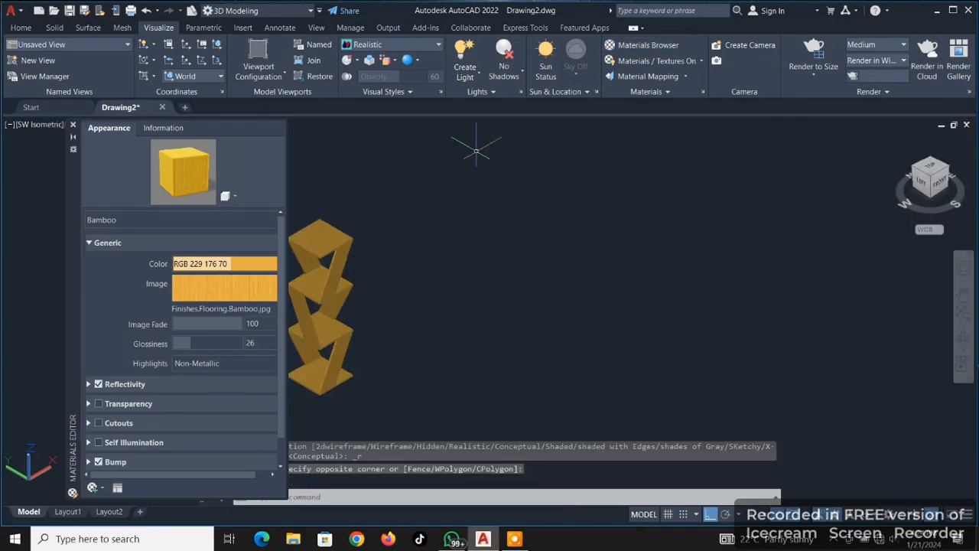
pyautogui.click(73, 124)
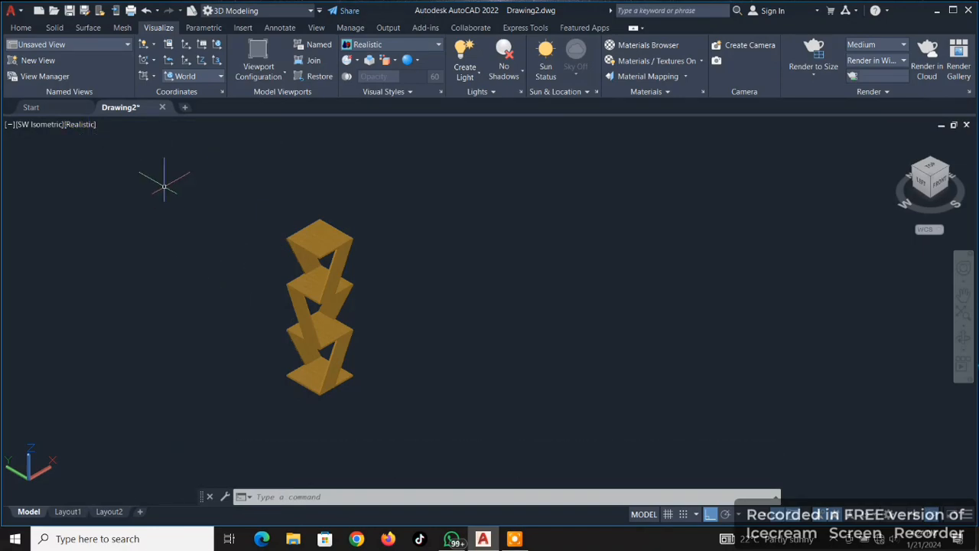
# Step: Switch to Layout1 and delete its existing viewport from the sheet
pyautogui.click(75, 512)
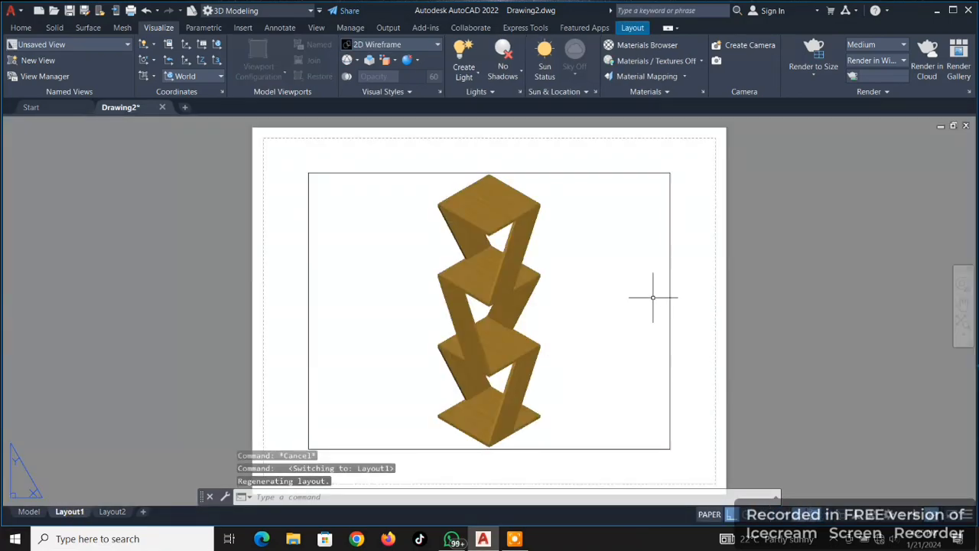
pyautogui.click(681, 281)
pyautogui.click(625, 277)
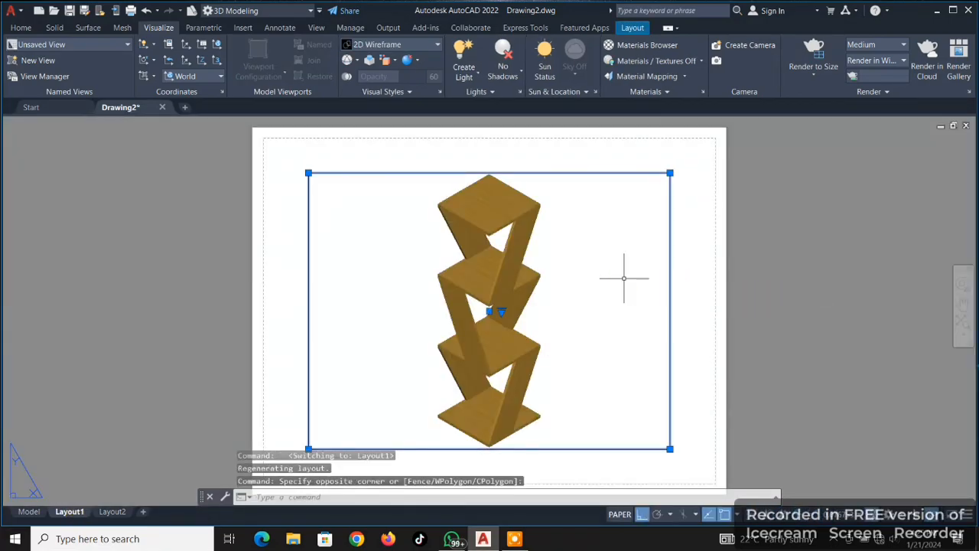
pyautogui.press('Delete')
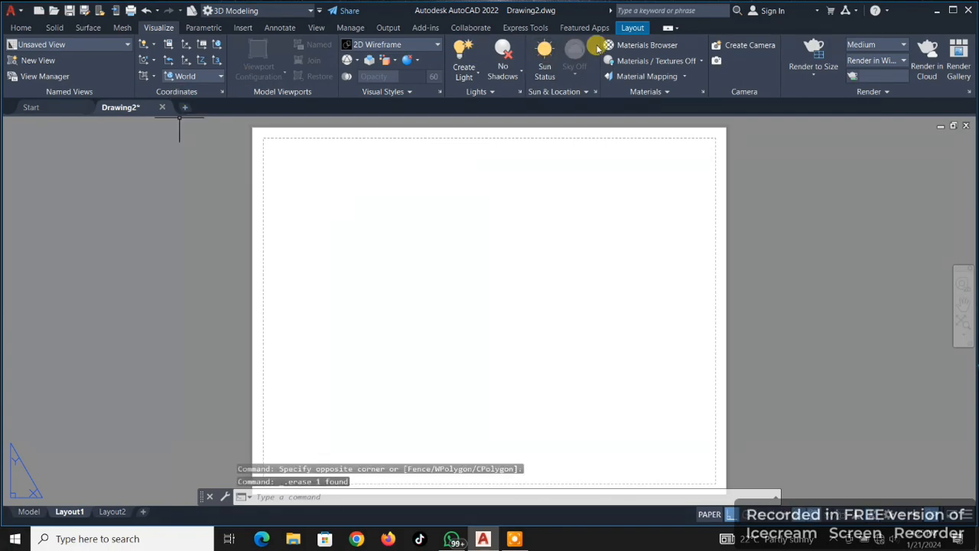
# Step: Begin a base drawing view from model space, setting it to shaded with visible lines and an isometric orientation
pyautogui.click(633, 28)
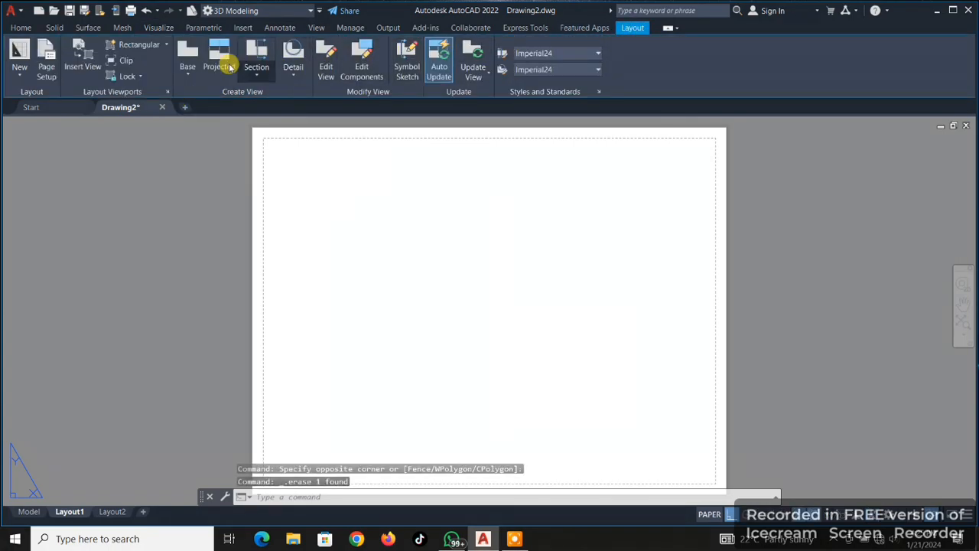
pyautogui.click(188, 59)
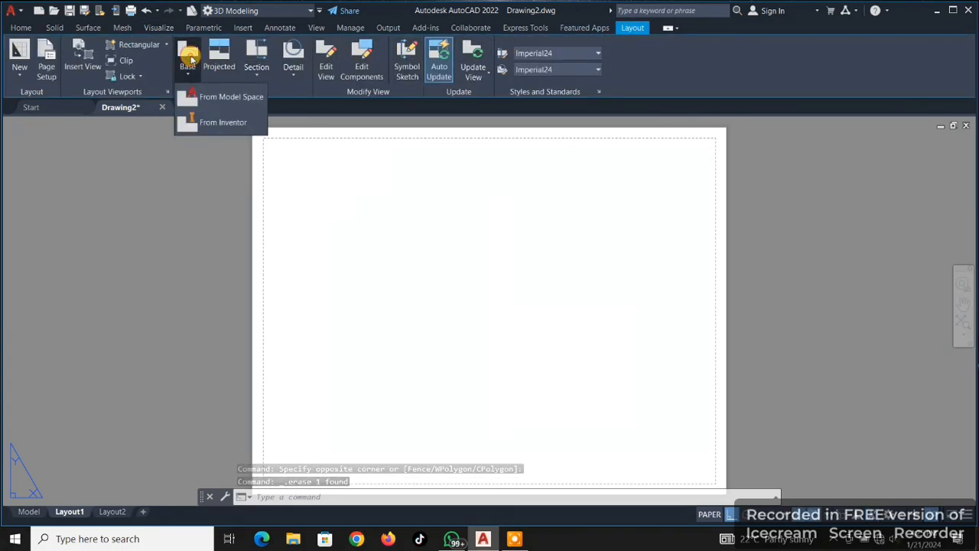
pyautogui.click(226, 97)
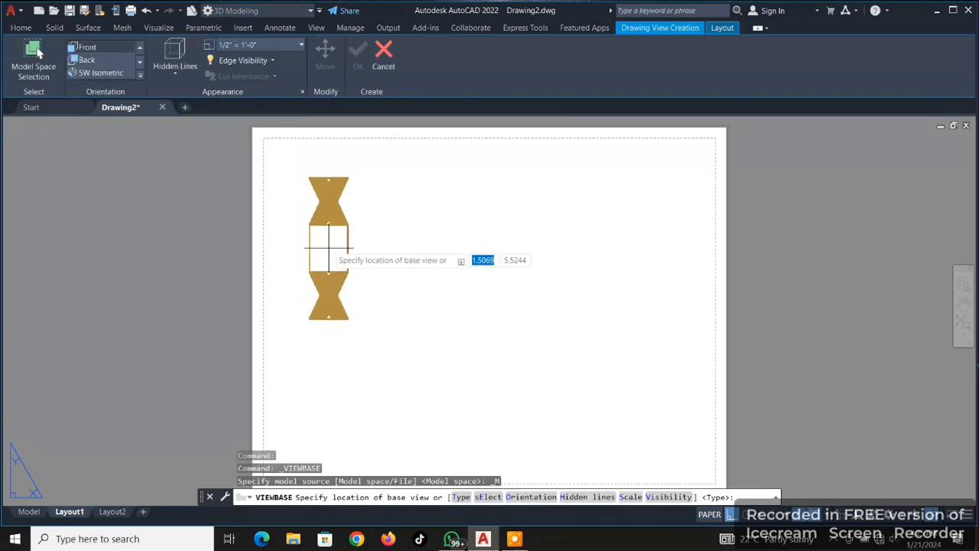
pyautogui.click(182, 77)
pyautogui.click(197, 149)
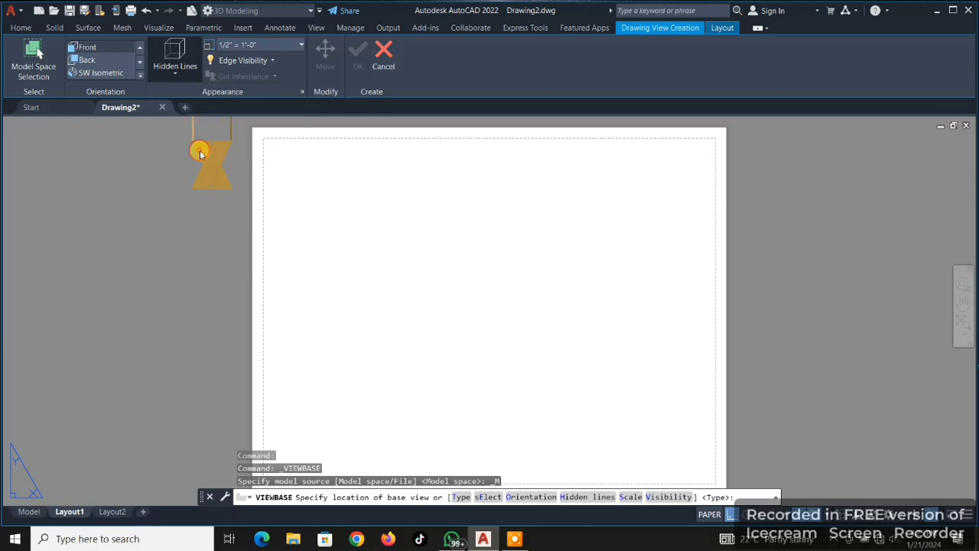
pyautogui.click(140, 74)
pyautogui.click(124, 175)
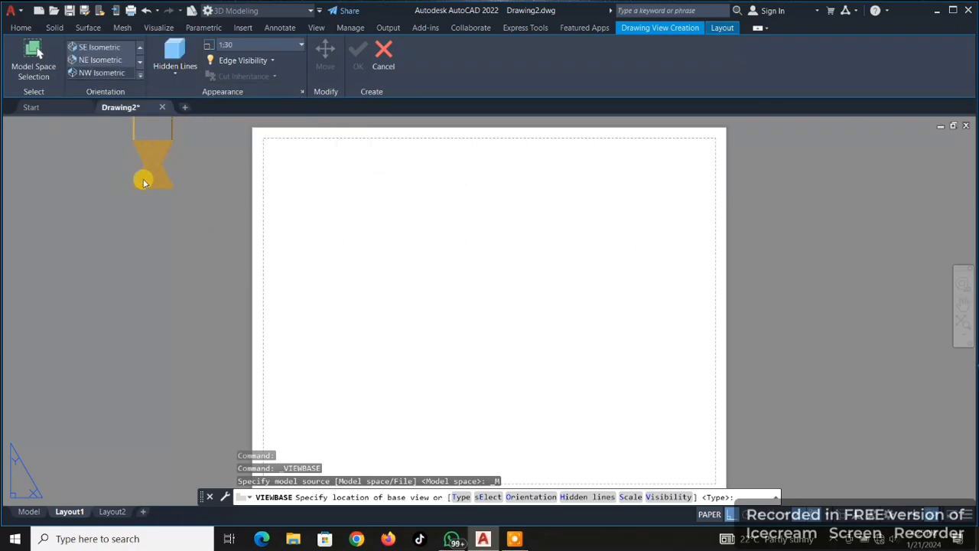
# Step: Try scales of 1:10 and 1:8 for the base view
pyautogui.click(298, 47)
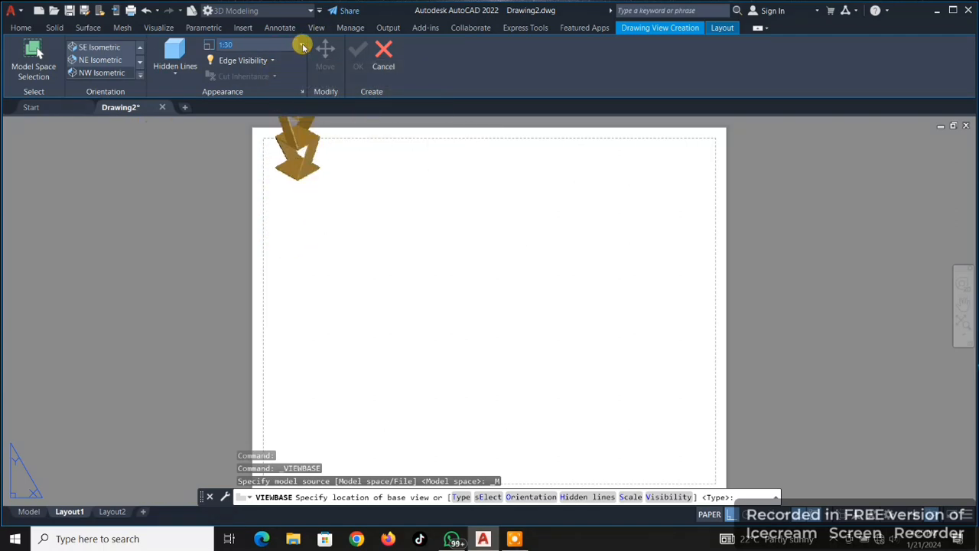
pyautogui.click(303, 48)
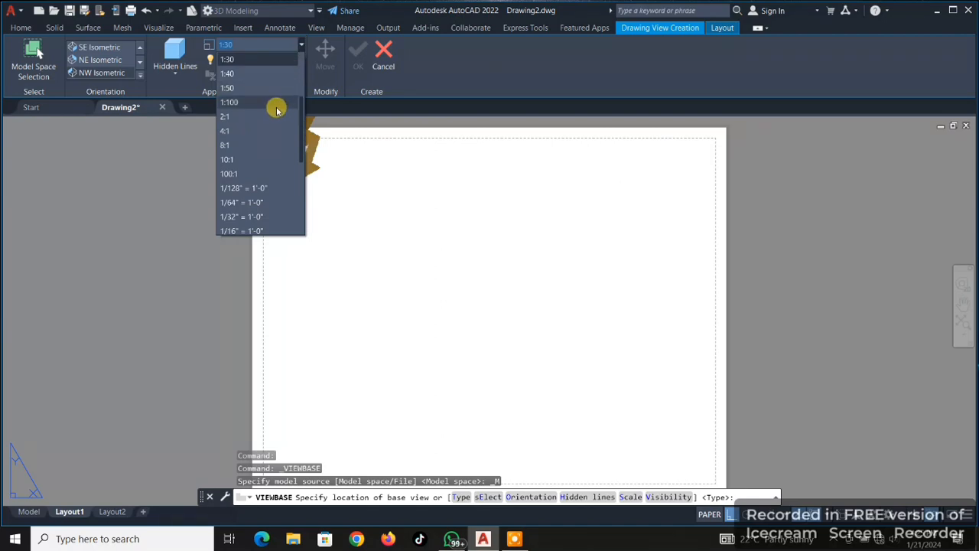
pyautogui.click(268, 130)
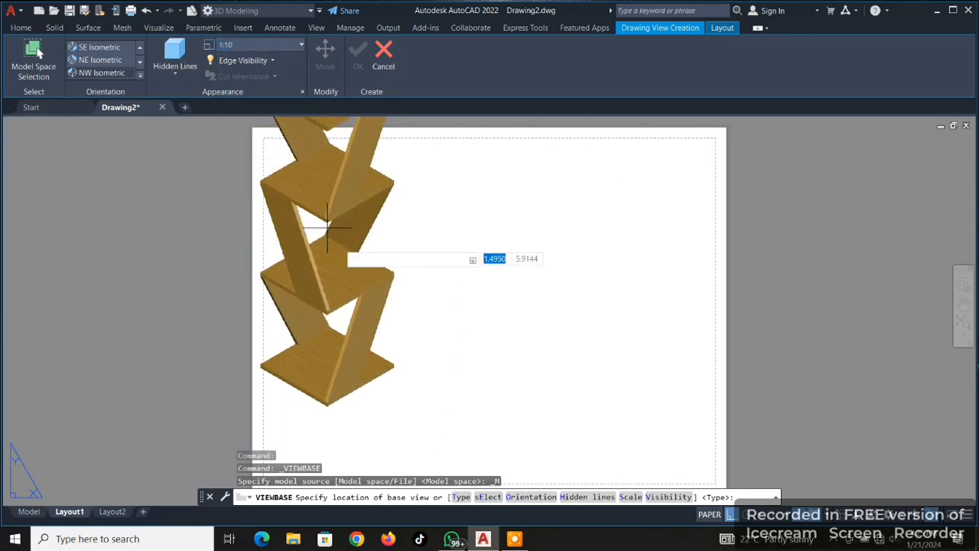
pyautogui.click(302, 48)
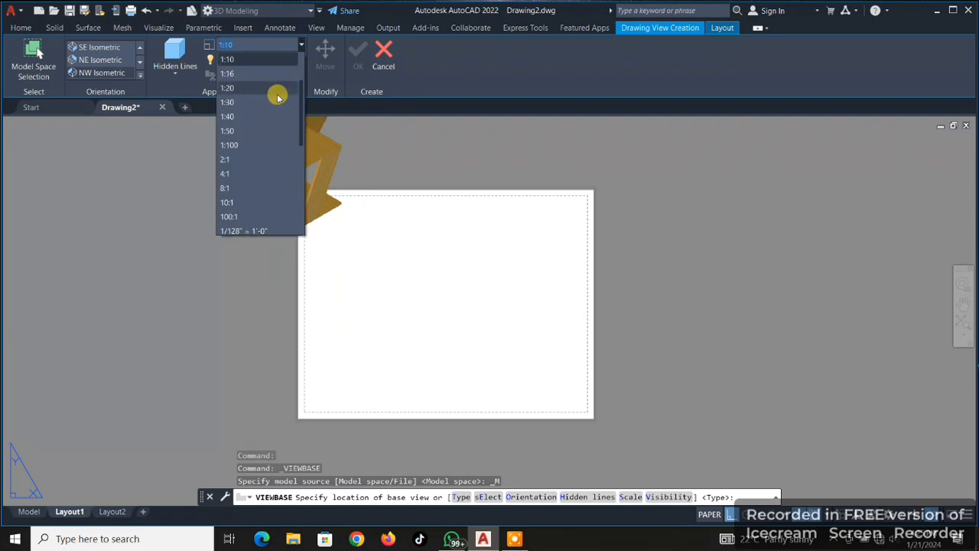
pyautogui.click(260, 116)
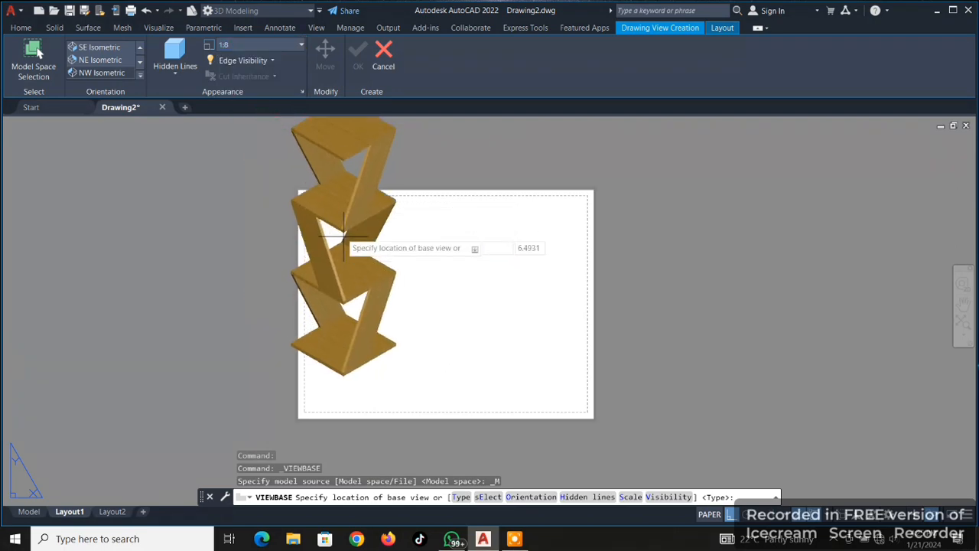
# Step: Set the base view's scale to 1:16, place it near the middle of the sheet and finish without projected views
pyautogui.click(301, 48)
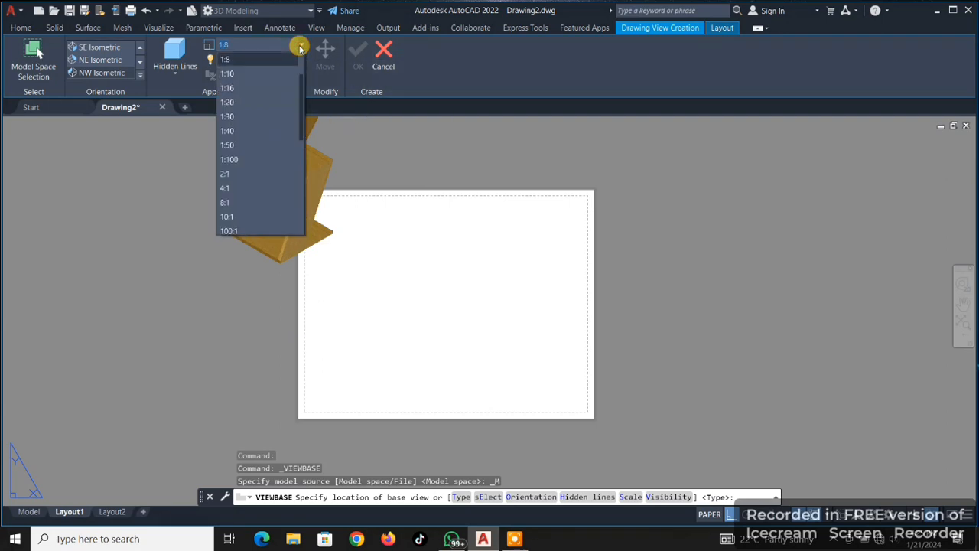
pyautogui.click(255, 89)
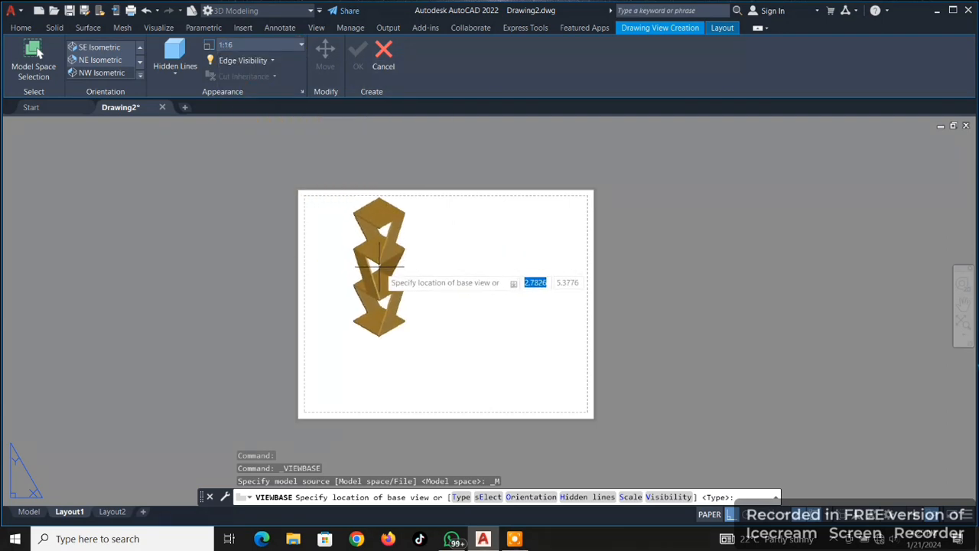
pyautogui.scroll(4, 415, 306)
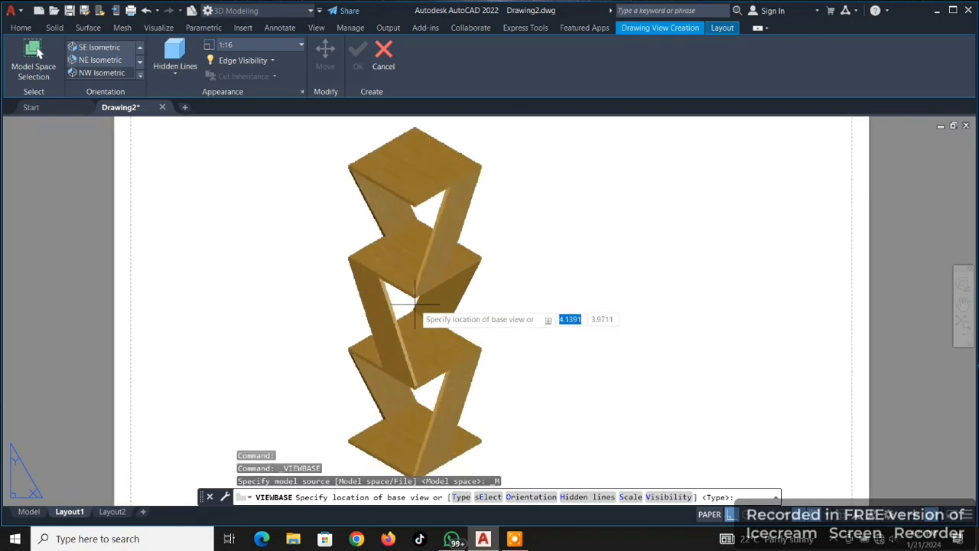
pyautogui.scroll(-2, 416, 308)
pyautogui.click(424, 322)
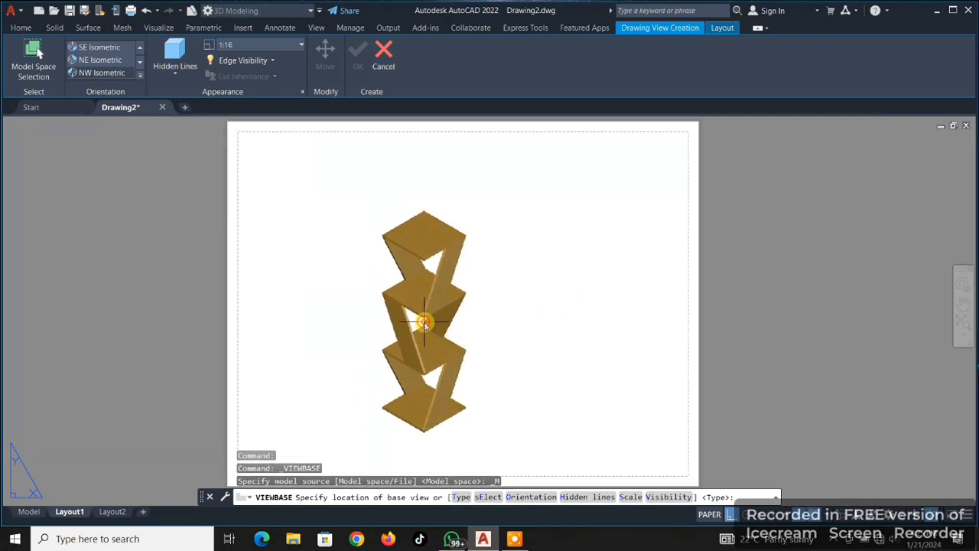
pyautogui.click(360, 61)
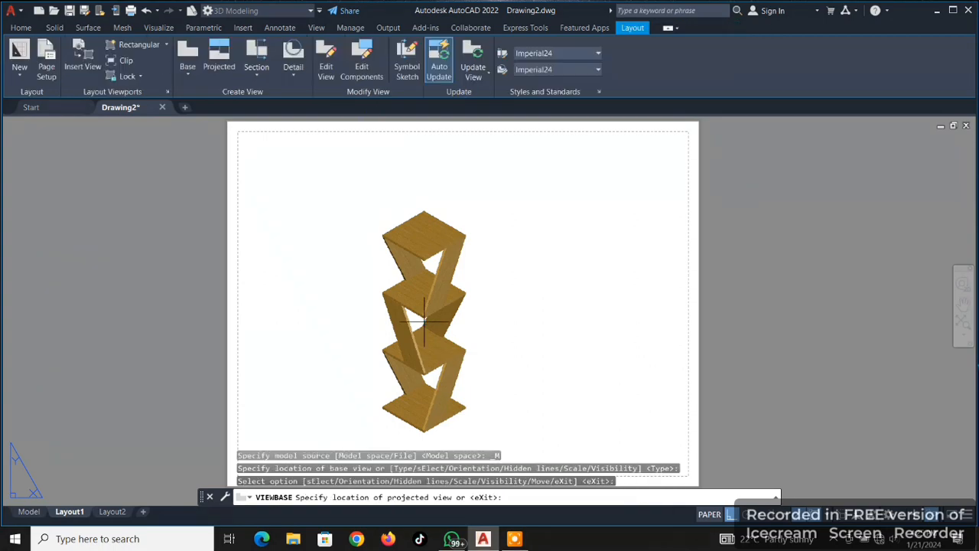
pyautogui.click(416, 259)
pyautogui.press('Return')
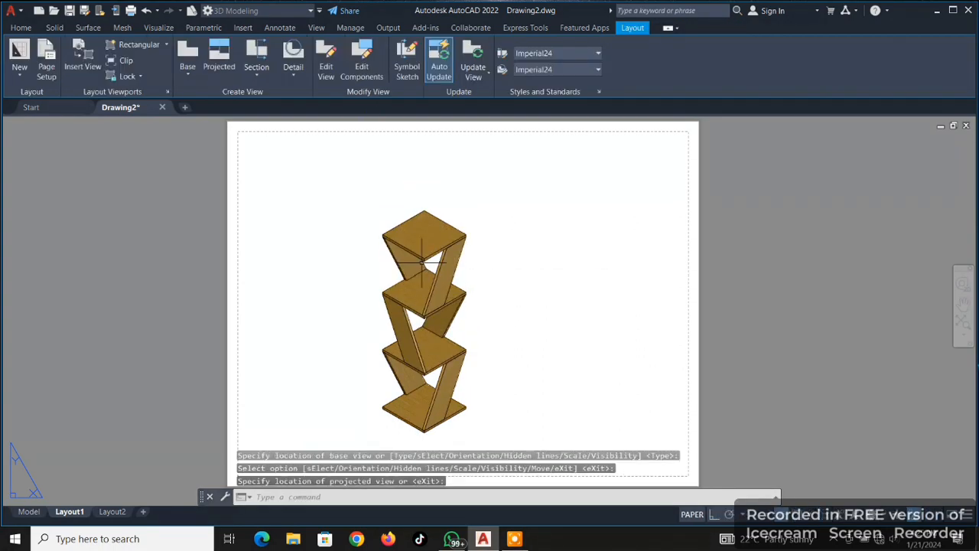
# Step: Examine the shaded isometric view on the sheet up close and as a whole
pyautogui.scroll(2, 443, 328)
pyautogui.scroll(-2, 443, 328)
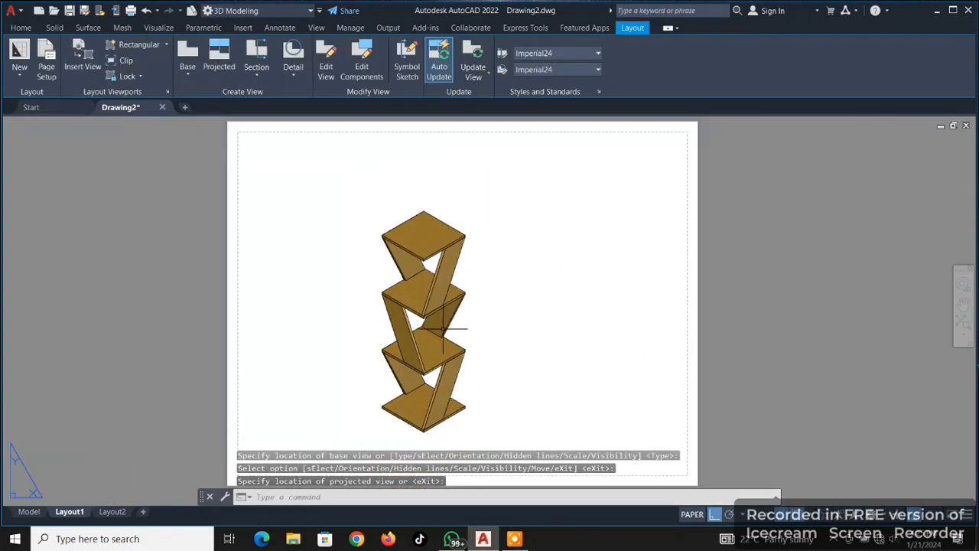
pyautogui.scroll(-2, 443, 328)
pyautogui.moveTo(441, 332); pyautogui.dragTo(434, 315, button='middle')
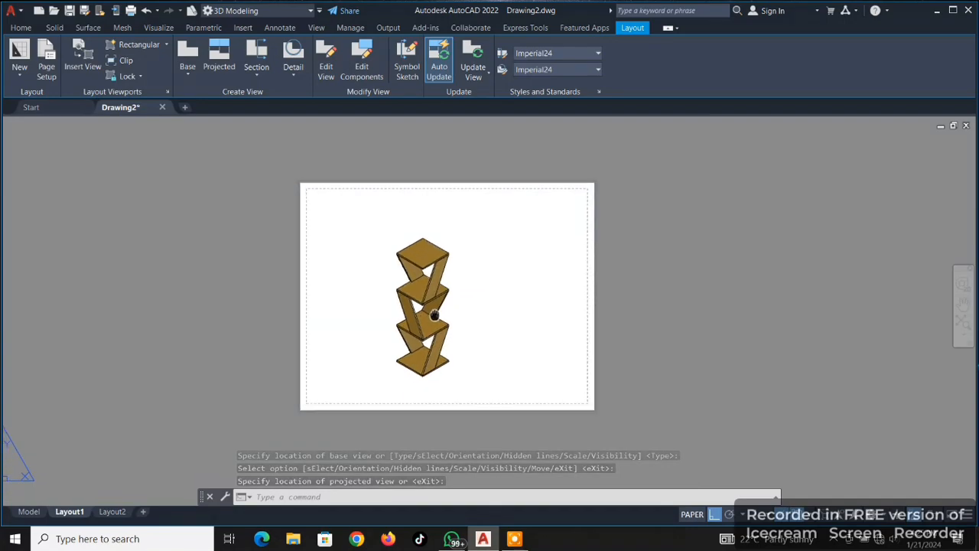
pyautogui.scroll(2, 434, 313)
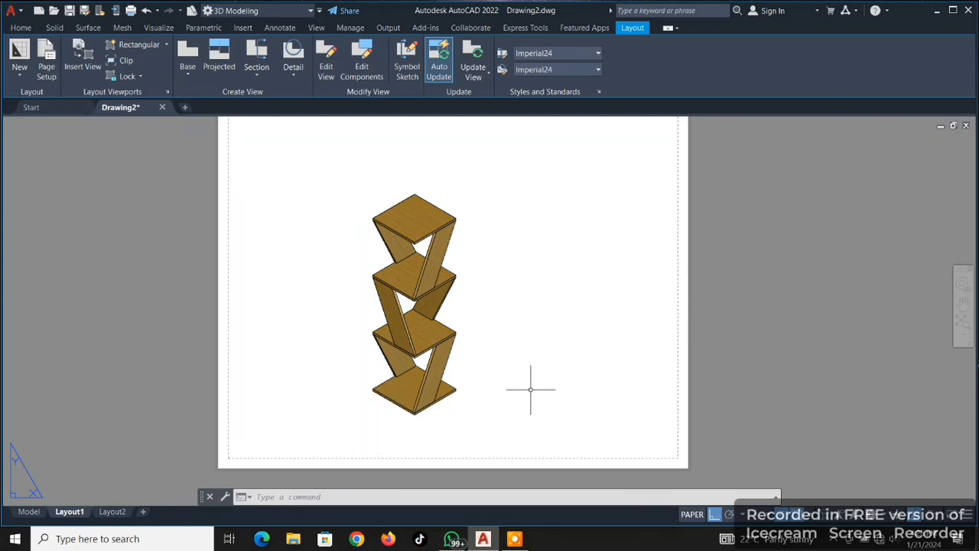
pyautogui.scroll(2, 439, 348)
pyautogui.scroll(-2, 438, 345)
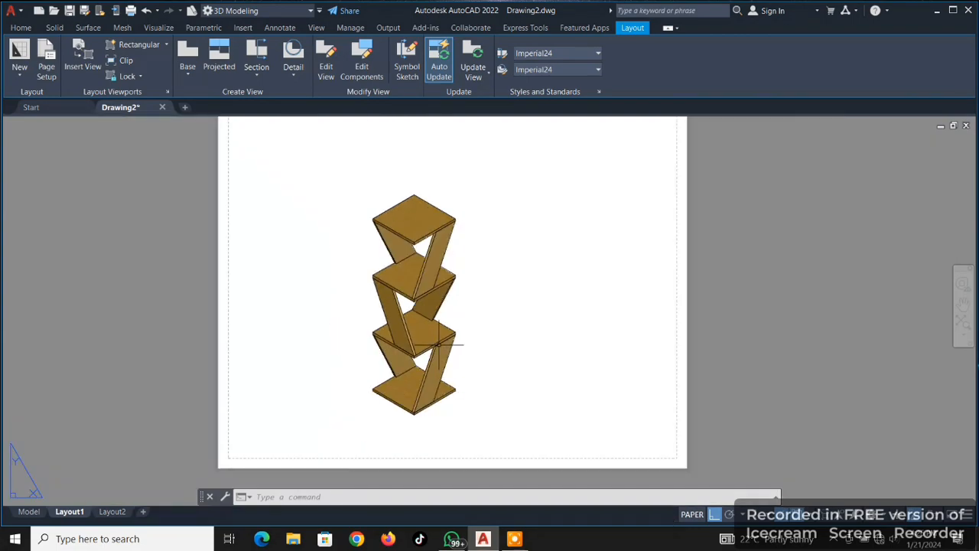
pyautogui.scroll(2, 438, 346)
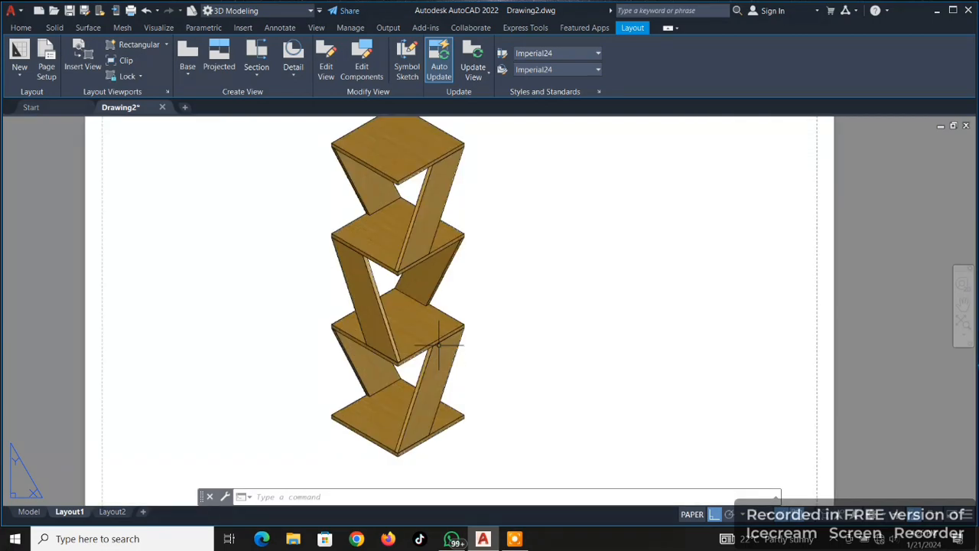
pyautogui.scroll(-2, 439, 346)
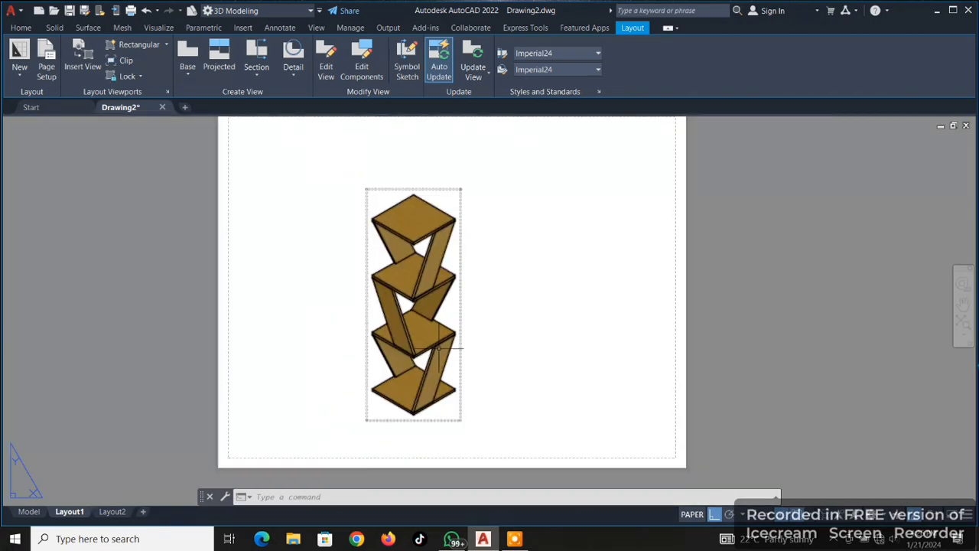
pyautogui.scroll(2, 438, 349)
pyautogui.scroll(-2, 439, 349)
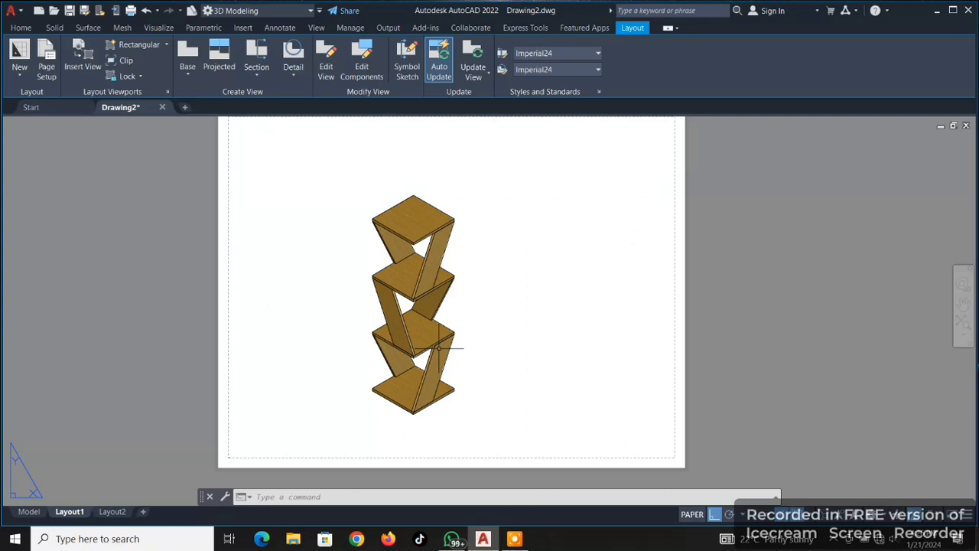
# Step: Return to model space with the whole three-tier piece in view
pyautogui.click(29, 511)
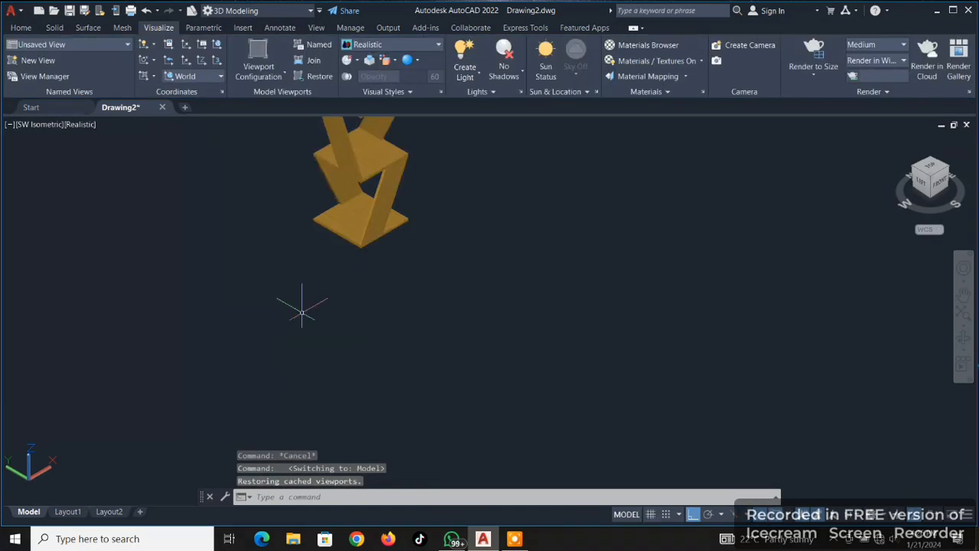
pyautogui.scroll(-2, 322, 299)
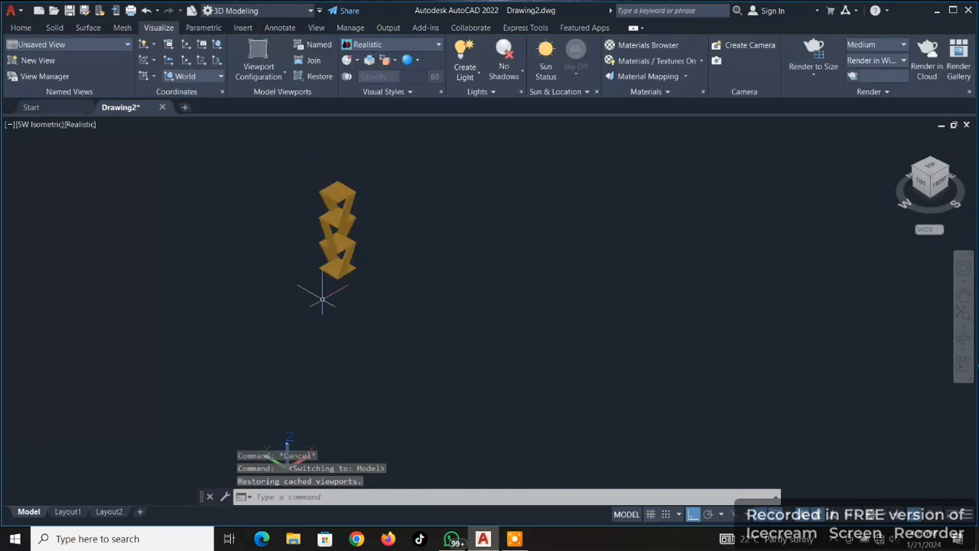